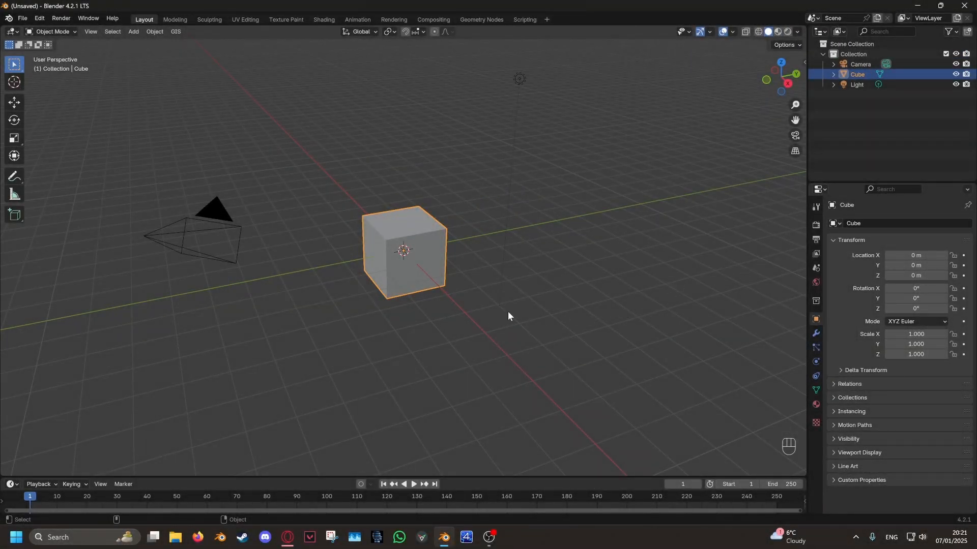
- Delete the default cube and switch to the right orthographic view
key("x")
left_click(507, 311)
left_click(794, 75)
left_click(767, 77)
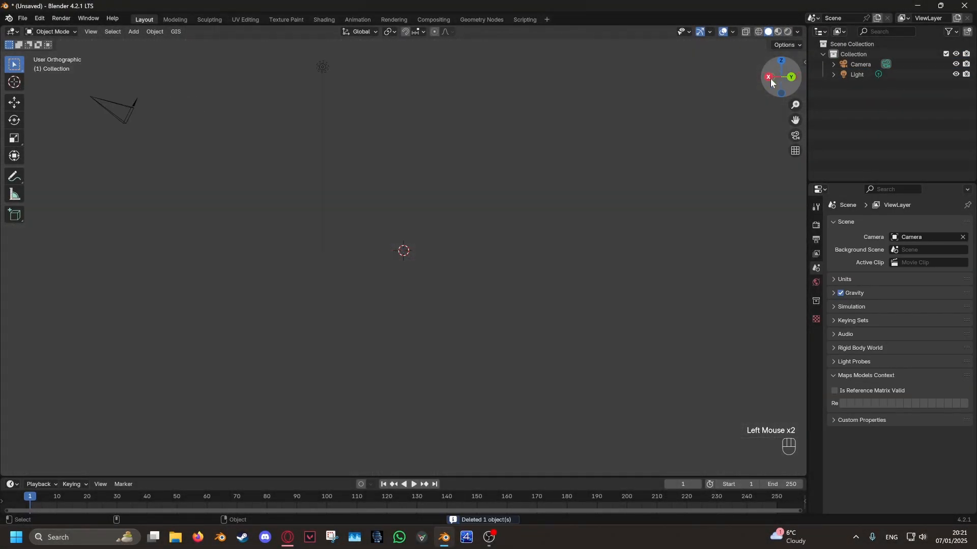
scroll(482, 274, "up", 2)
scroll(472, 295, "down", 2, "shift")
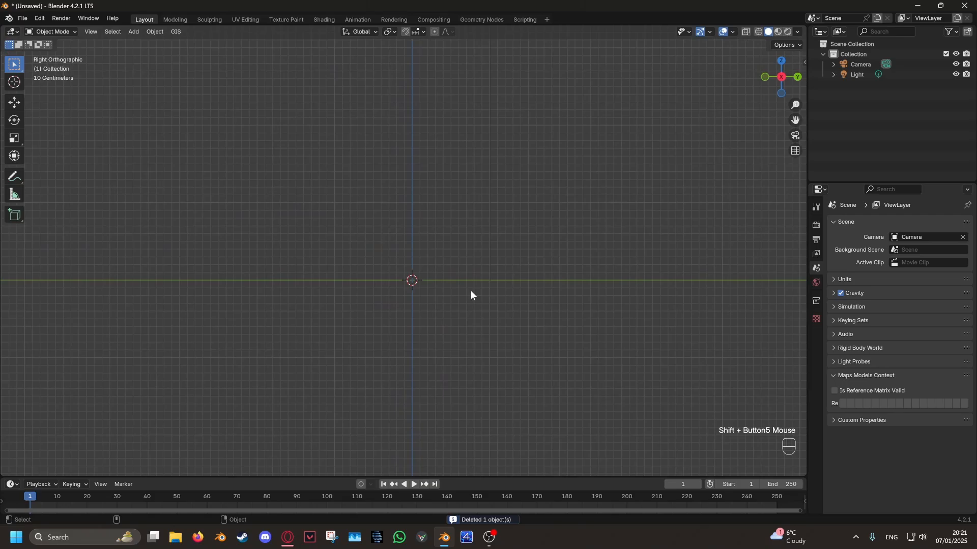
- Add the orange shell cross-section picture from the blender images folder as a reference image
left_click(136, 33)
mouse_move(159, 150)
left_click(229, 150)
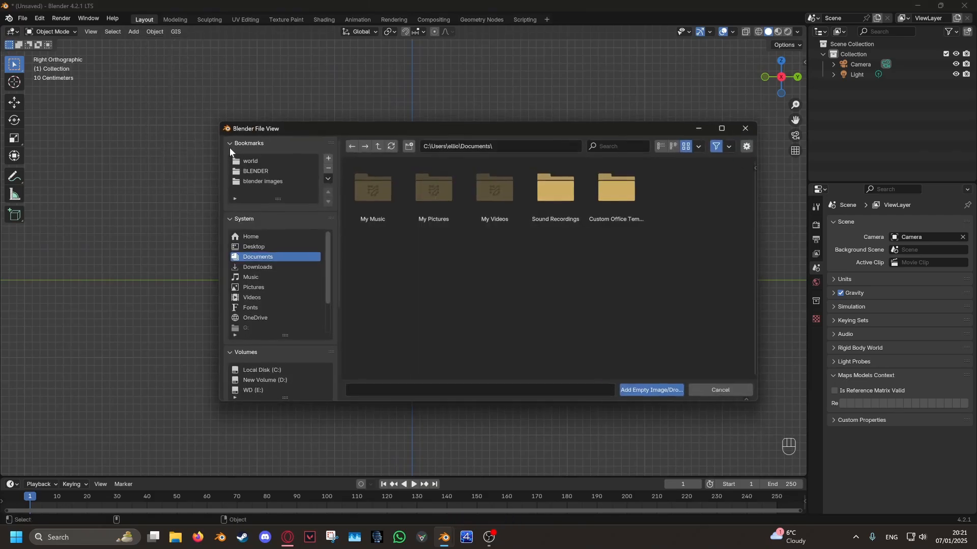
left_click(247, 182)
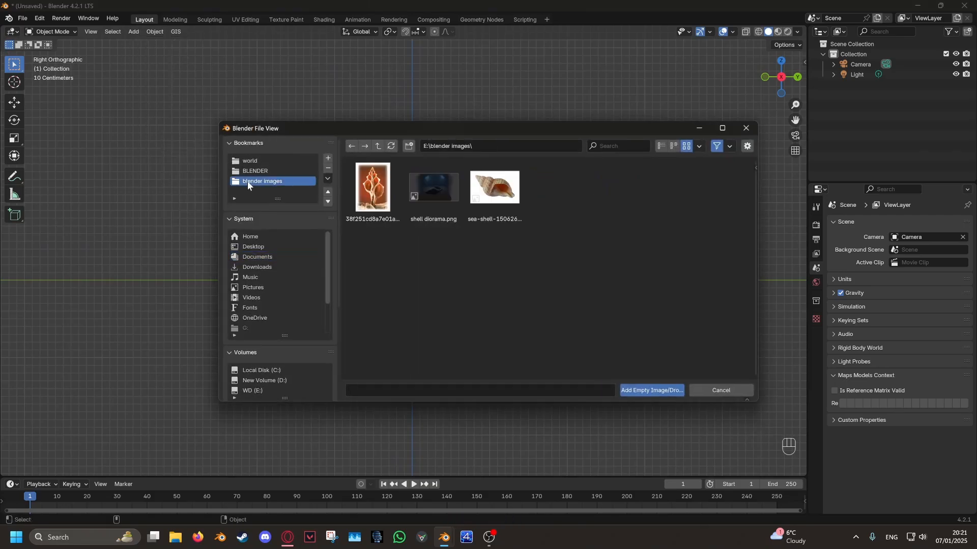
left_click(394, 199)
left_click(652, 390)
scroll(572, 247, "down", 3, "shift")
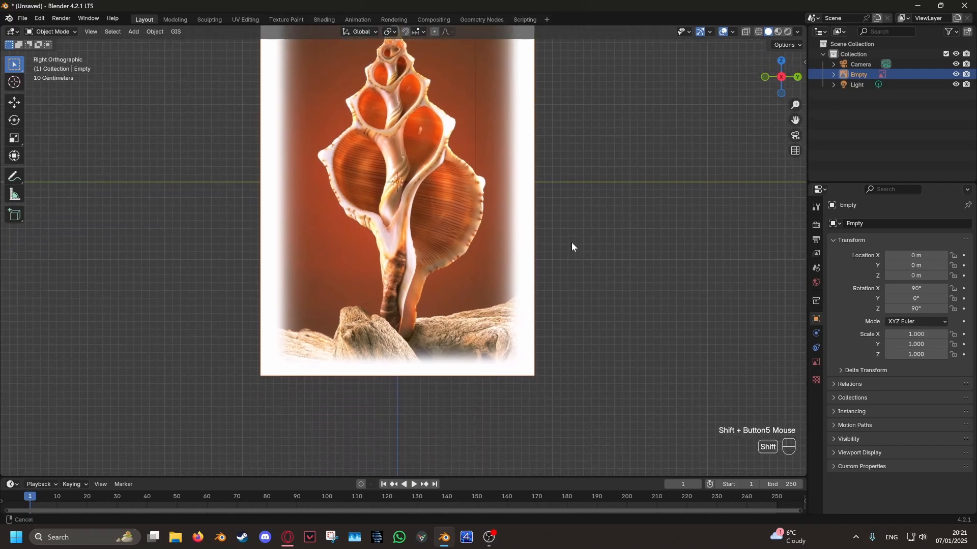
middle_click_drag(571, 243, 587, 297, "shift")
- Shift the shell reference image slightly along the Y axis to centre the shell on the vertical axis
left_click(815, 362)
left_click(888, 343)
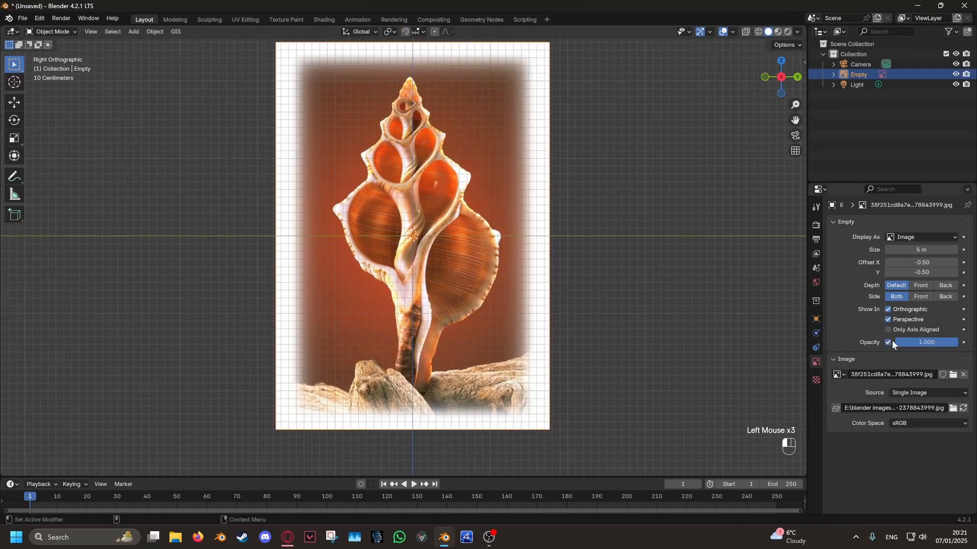
scroll(623, 286, "down", 2, "shift")
key("g")
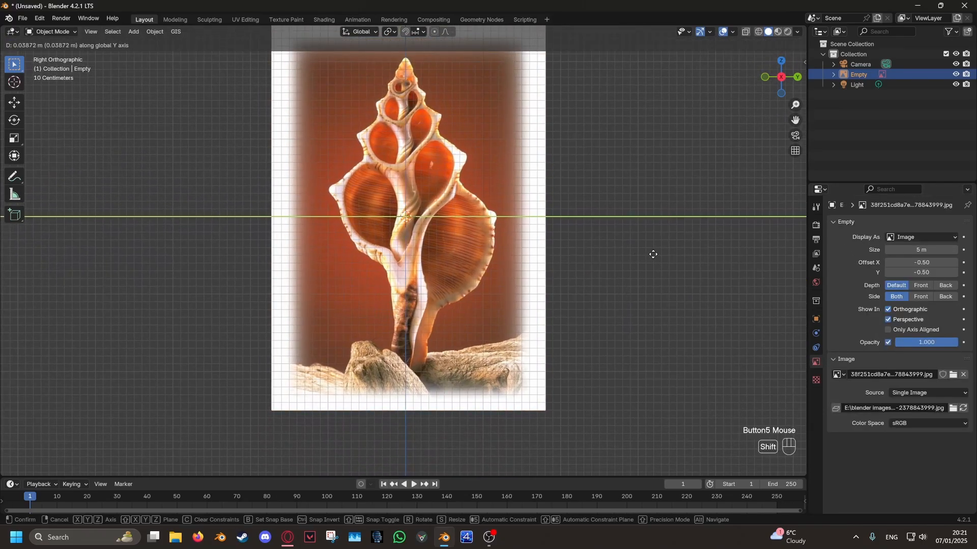
left_click(675, 263, "shift")
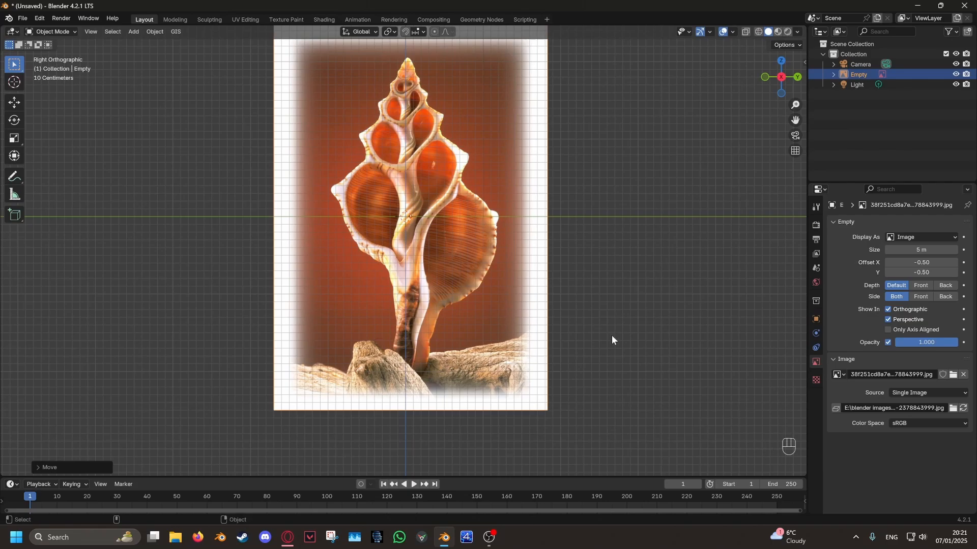
key("g")
key("y")
left_click(640, 333, "shift")
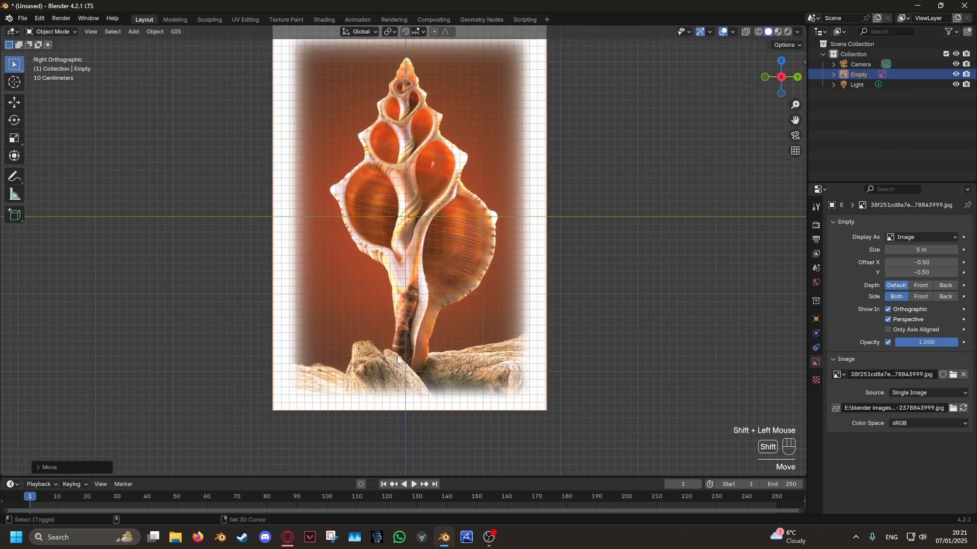
- Set the transform pivot point to 3D Cursor and try a slight rotation of the image about the shell's base
left_click(389, 30)
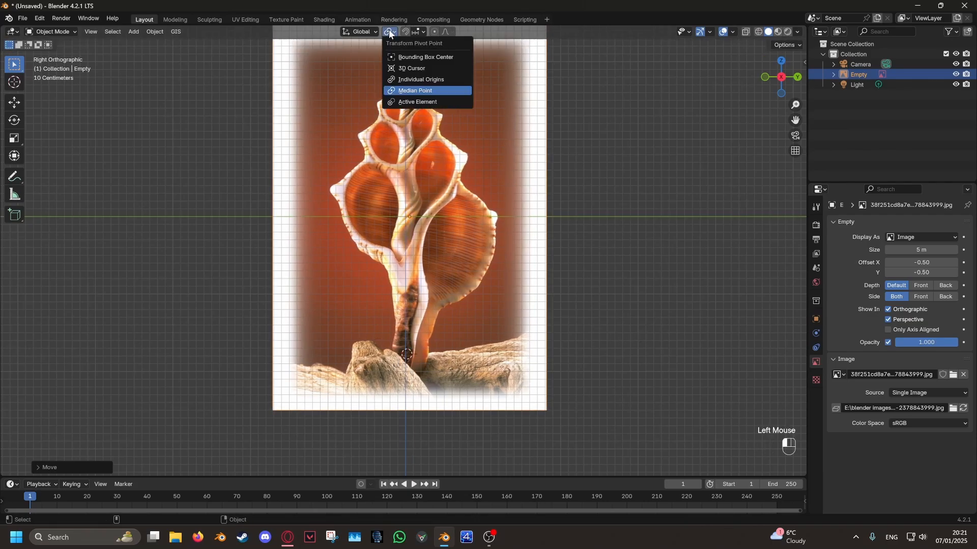
left_click(405, 69)
key("r")
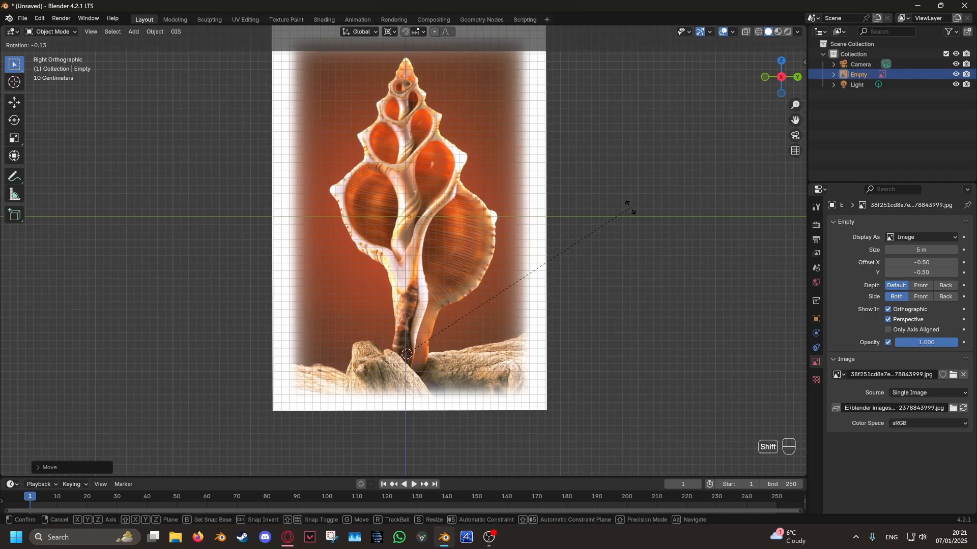
left_click(626, 207, "shift")
left_click(527, 276)
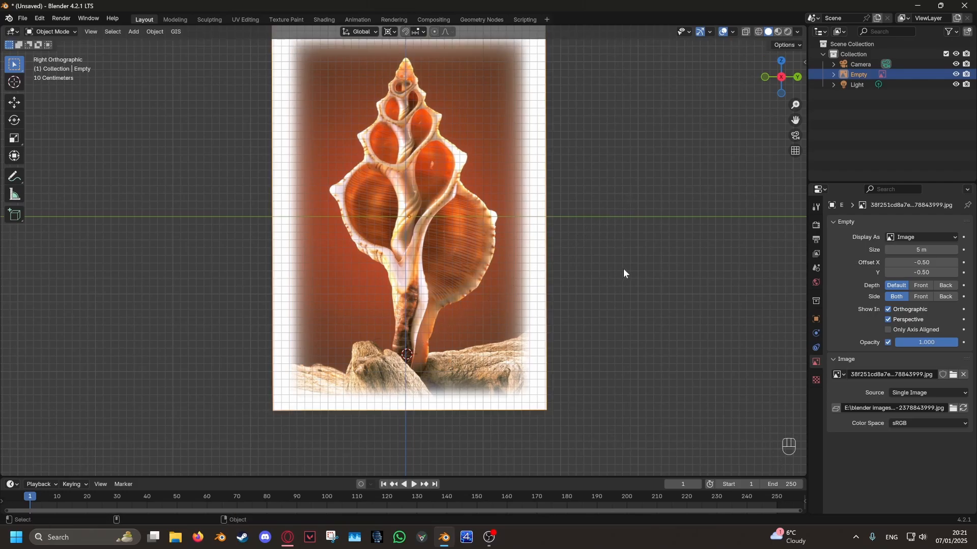
- Rotate the reference image slightly and nudge it along the Y axis to straighten the shell's central column
left_click(610, 279)
key("g")
key("y")
left_click(617, 283)
key("r")
left_click(656, 292)
key("g")
key("y")
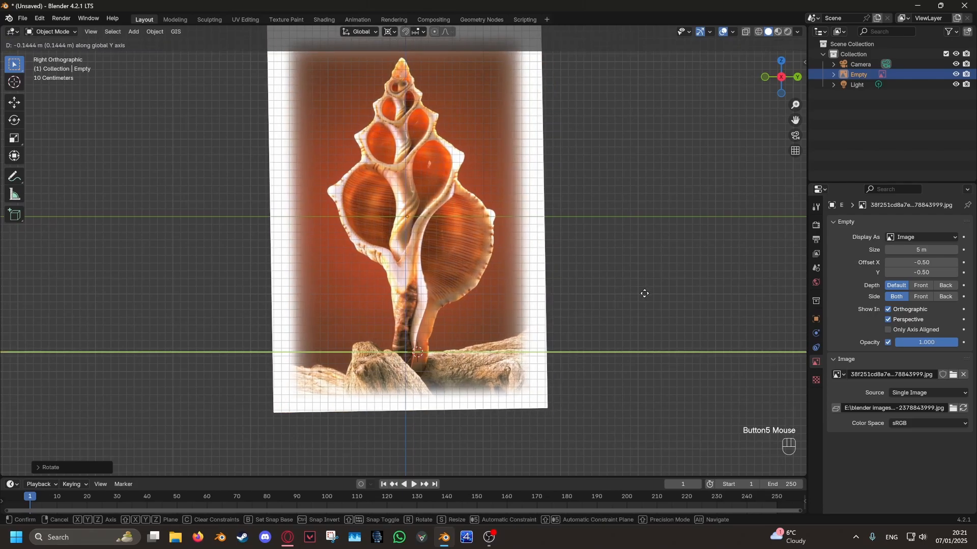
left_click(648, 293)
- Place the 3D cursor on the shell's lower stem, then rotate and move the image to align the shell with the vertical axis
right_click(410, 340, "shift")
key("r")
left_click(583, 382, "shift")
key("g")
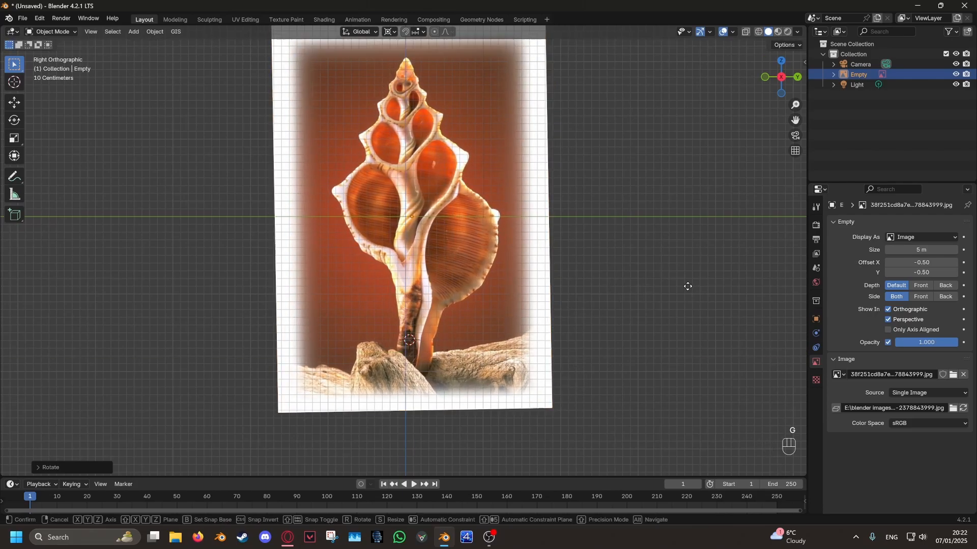
left_click(702, 287, "shift")
scroll(472, 356, "down", 2, "shift")
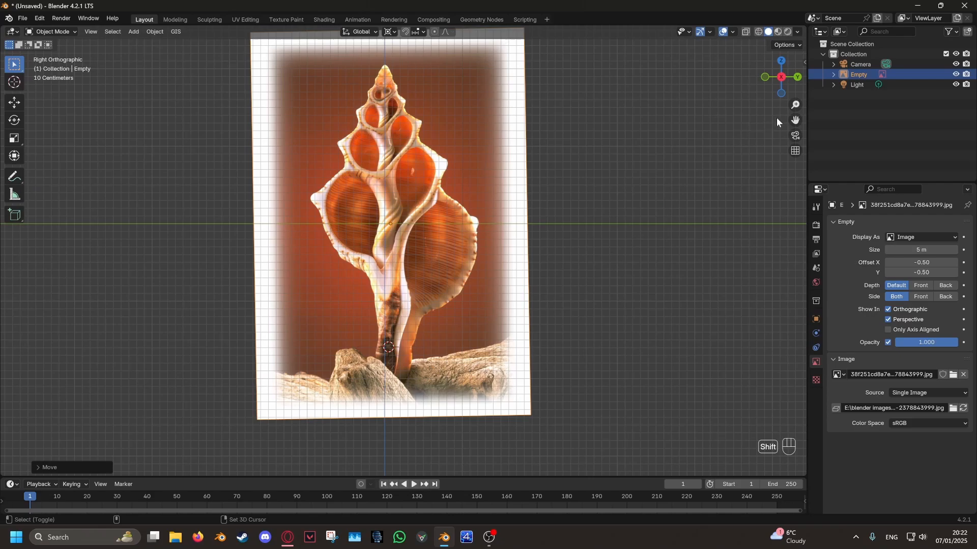
- Reset the 3D cursor location to 0 m on X, Y and Z
left_click(807, 61)
left_click(800, 107)
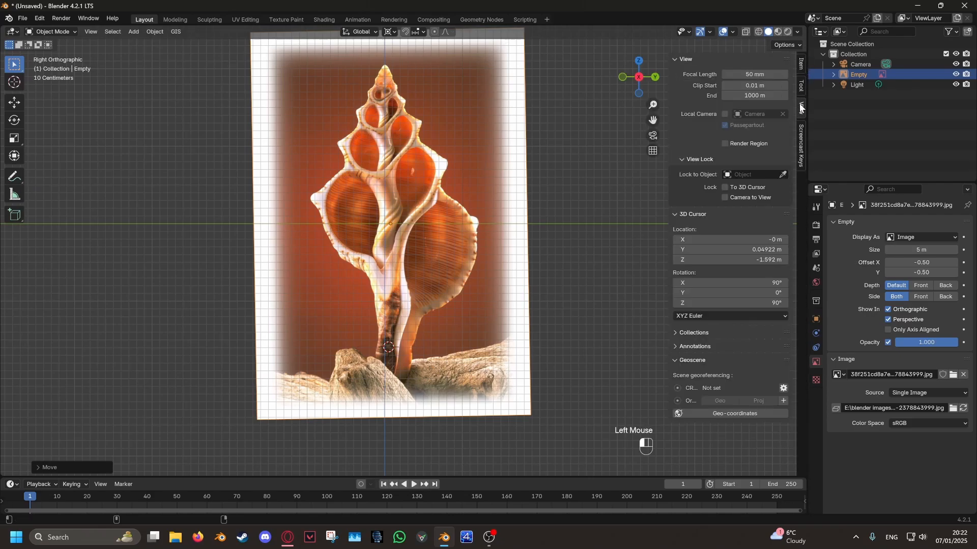
left_click_drag(702, 240, 702, 260)
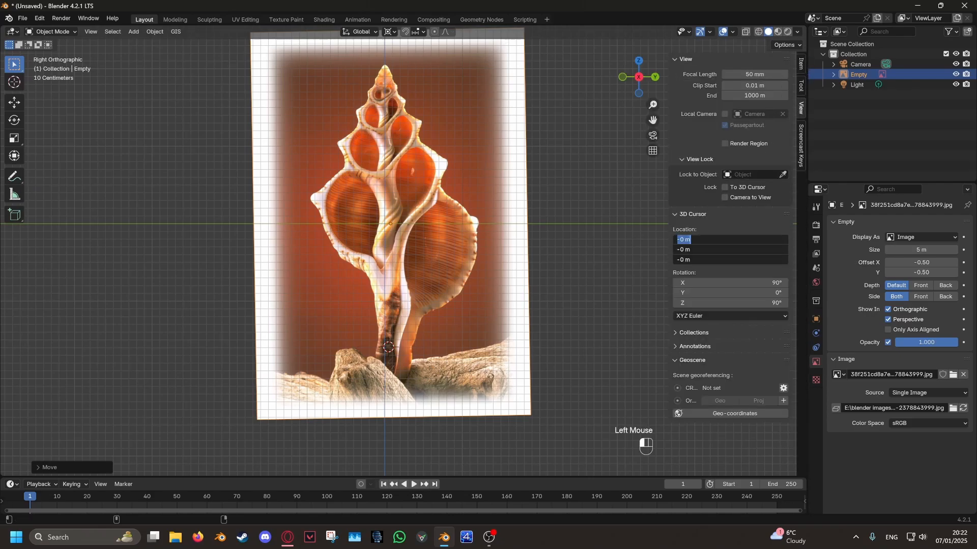
type("0")
key("Return")
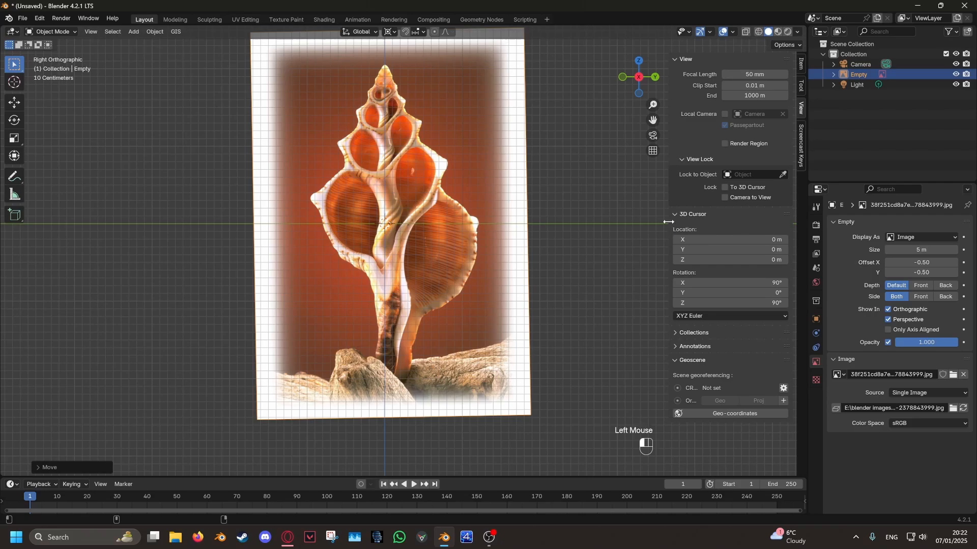
left_click_drag(668, 222, 752, 229)
middle_click_drag(547, 279, 534, 309, "shift")
- Add a plain axes empty and move it down the Z axis to the shell's base
left_click(134, 32)
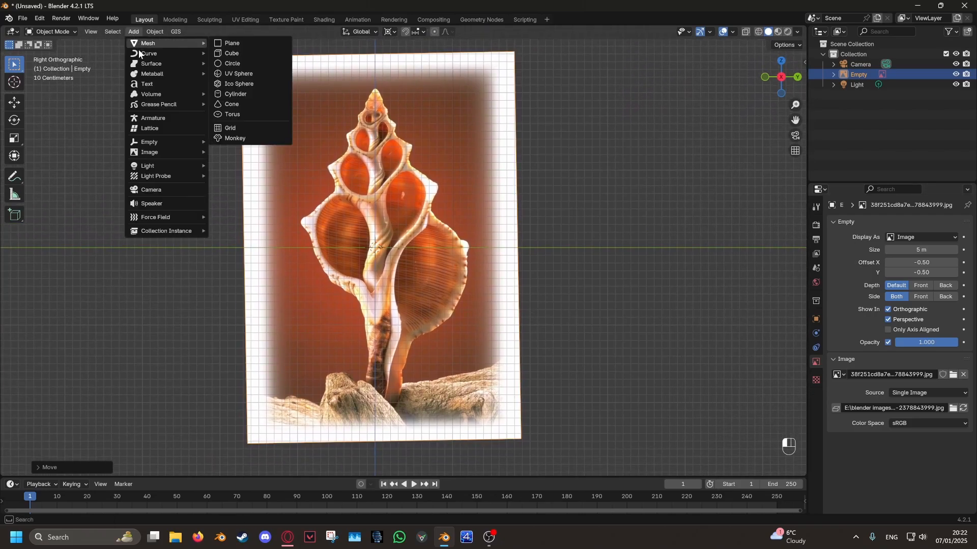
mouse_move(169, 146)
left_click(235, 142)
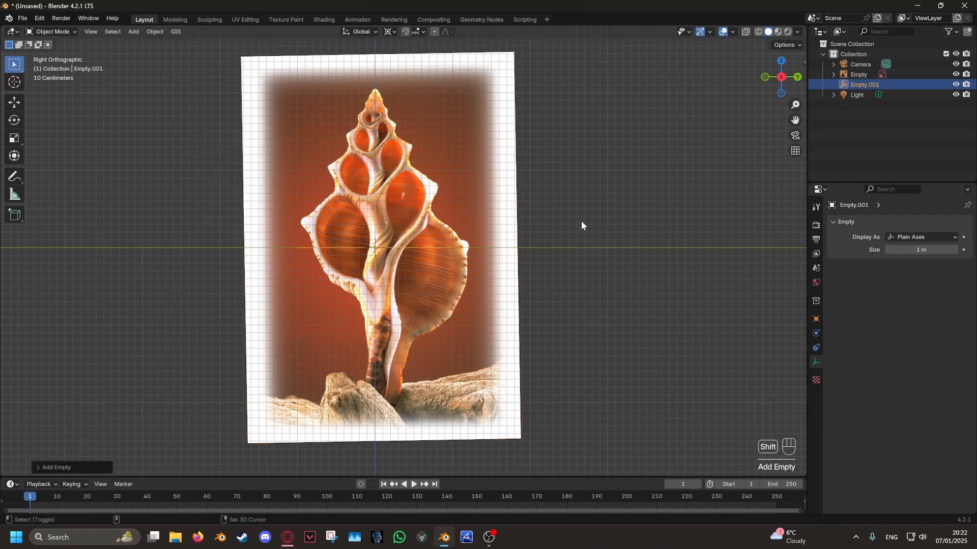
middle_click_drag(581, 221, 565, 147, "shift")
key("g")
key("z")
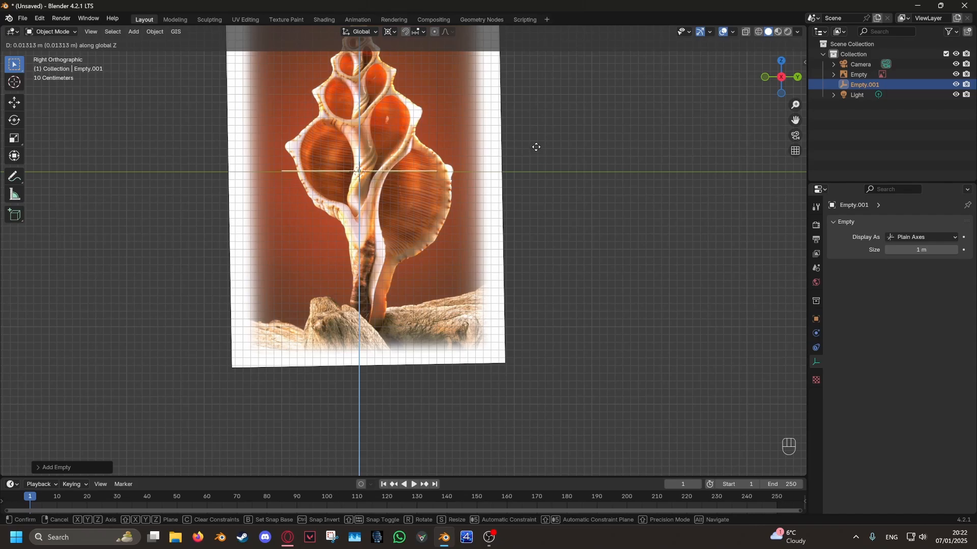
left_click(534, 274)
scroll(166, 175, "up", 3, "shift")
left_click(164, 167)
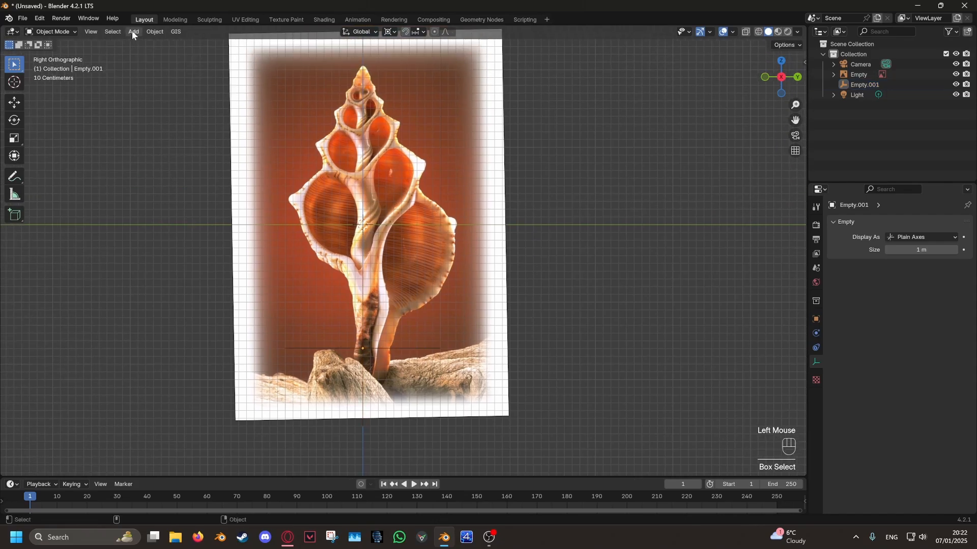
- Add a plane mesh and rotate it 90° about the Y axis so it faces the right view
left_click(134, 32)
mouse_move(140, 47)
left_click(233, 44)
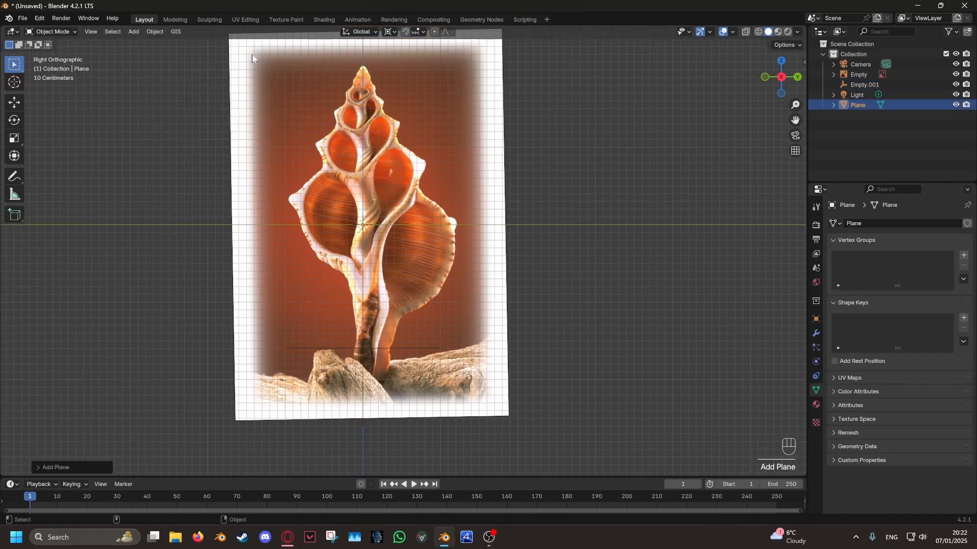
middle_click_drag(585, 244, 726, 183)
type("ry90")
left_click(568, 270)
left_click(779, 80)
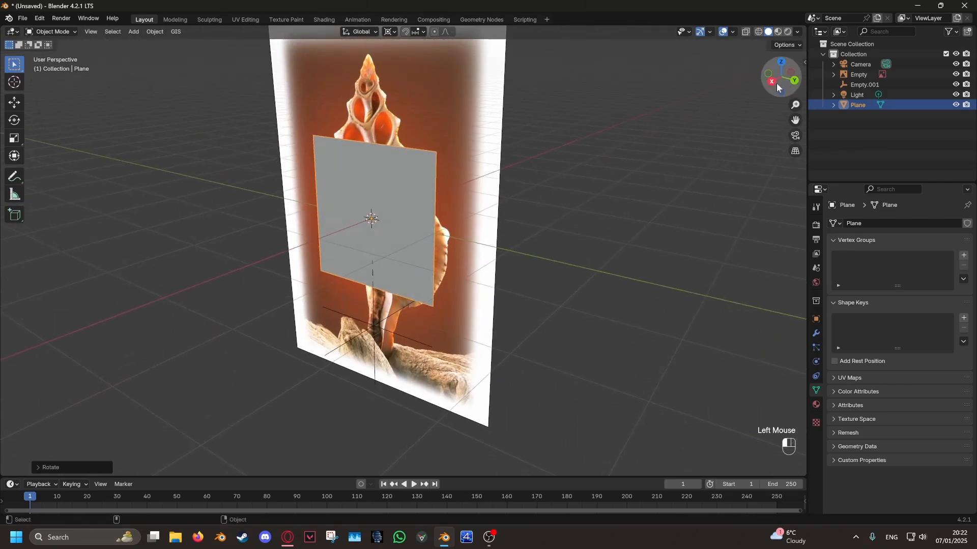
- Move the plane over the shell's large lower chamber and switch the viewport to wireframe shading
key("g")
left_click(626, 287)
middle_click_drag(620, 309, 632, 296, "shift")
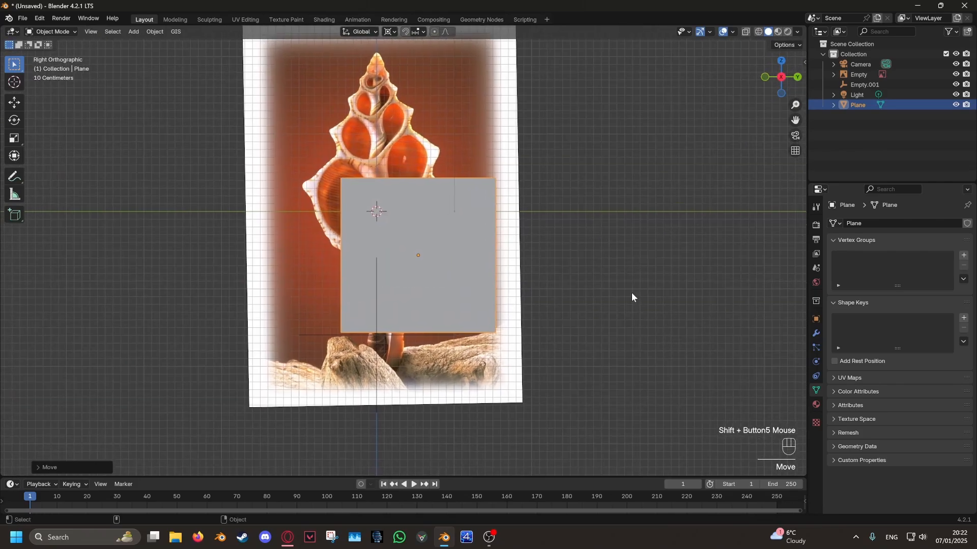
key("z")
left_click(523, 309)
scroll(522, 310, "up", 2)
- In Edit Mode, move the plane's two upper vertices to the upper inner edge of the large lower chamber
key("Tab")
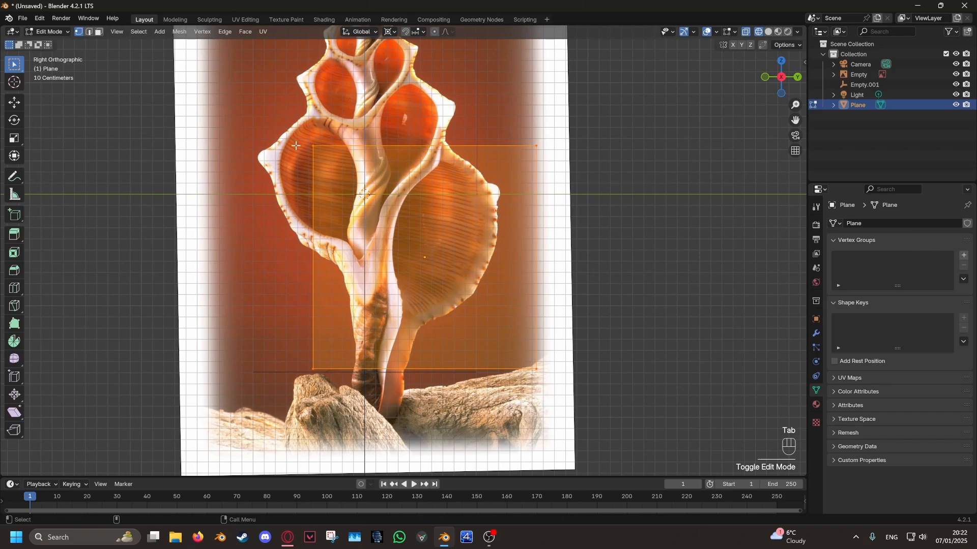
left_click(314, 149)
key("g")
left_click(590, 290)
left_click(541, 151)
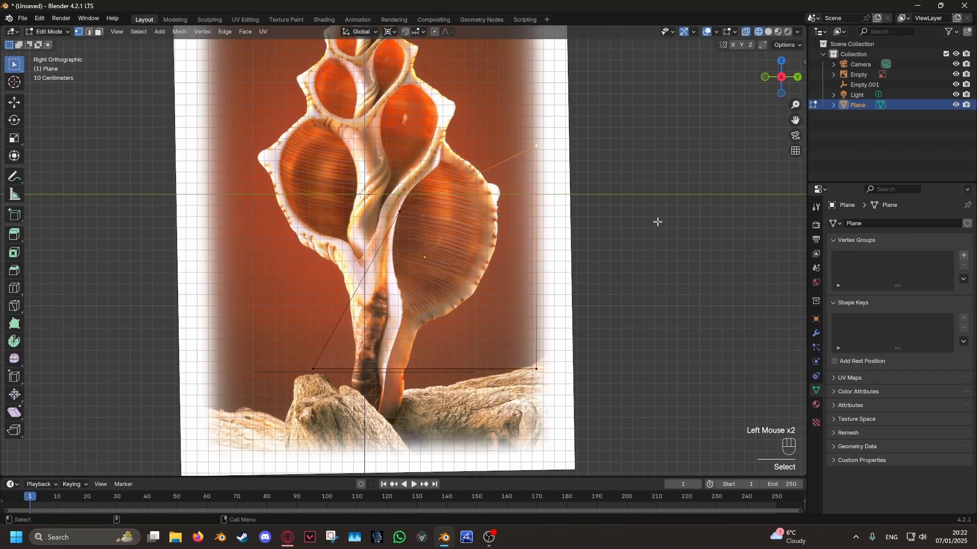
key("g")
left_click(532, 265)
- Delete the plane's two lower vertices
left_click(535, 370)
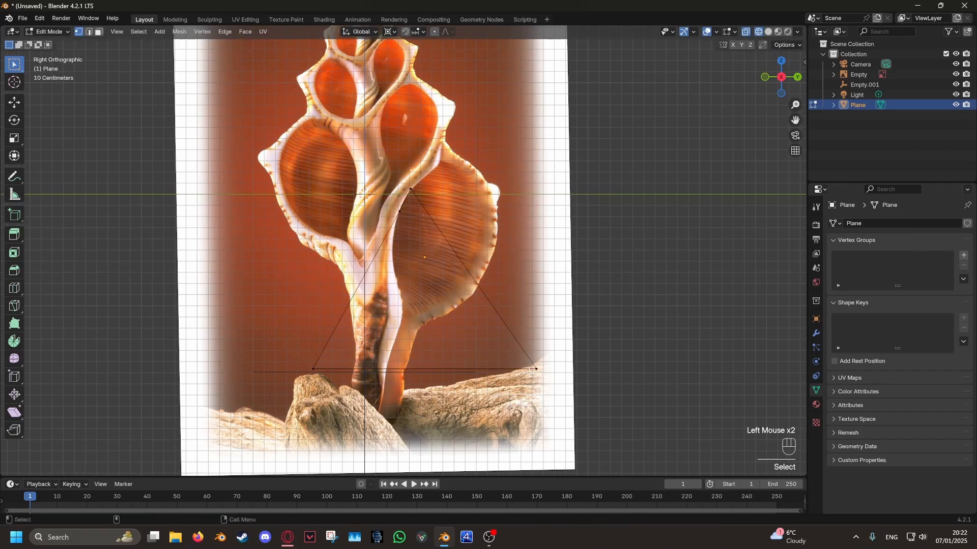
left_click(328, 365, "shift")
key("x")
left_click(429, 355)
- Position the upper vertex on the chamber's inner edge and extrude vertices around the chamber's upper corner
scroll(449, 290, "up", 3)
left_click(428, 154)
middle_click_drag(453, 177, 414, 245, "shift")
key("g")
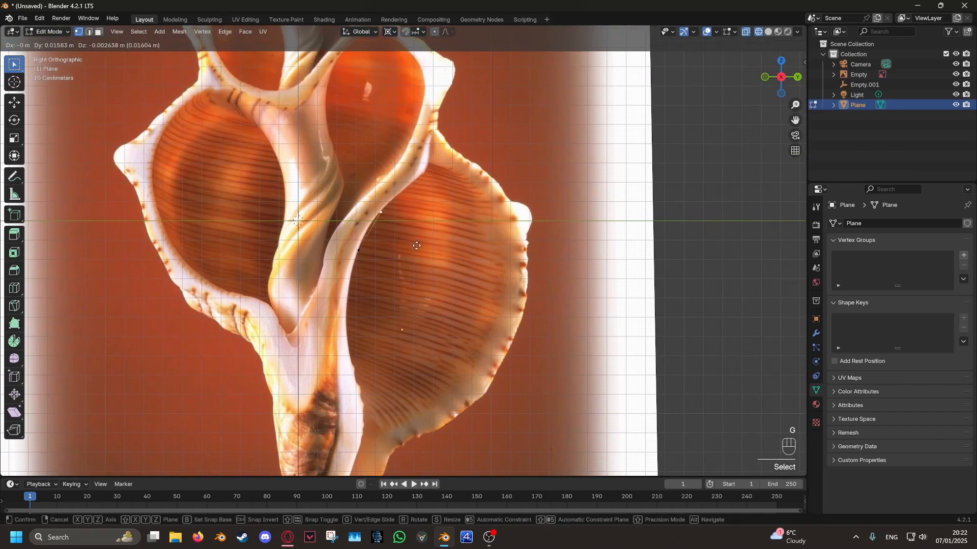
left_click(417, 245)
key("e")
left_click(463, 197)
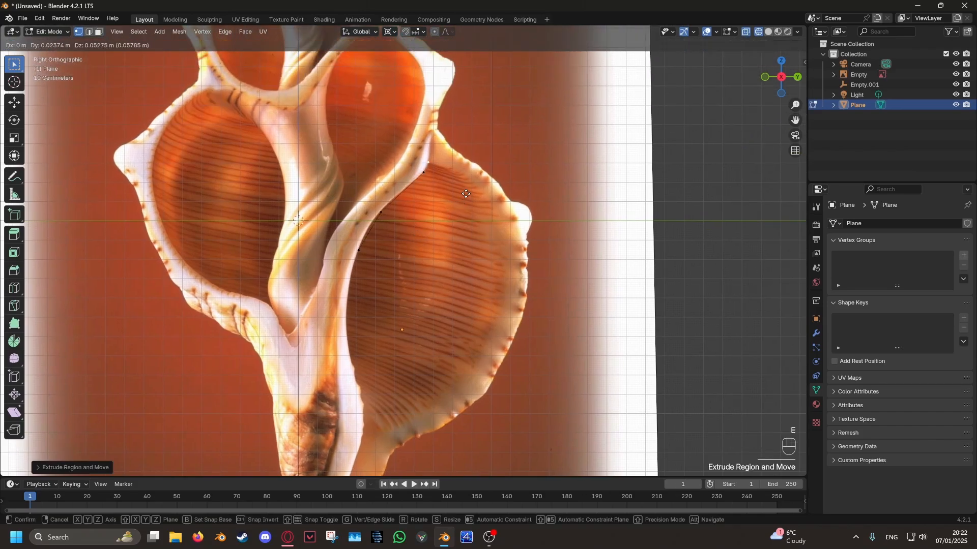
key("e")
left_click(464, 197)
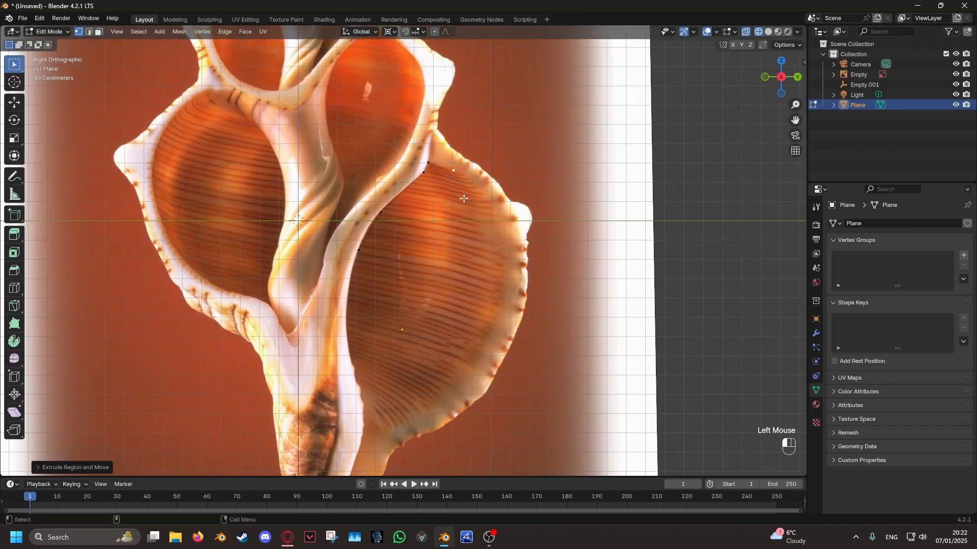
- Reposition the vertices at the outline's lower end onto the chamber's inner edge
middle_click_drag(464, 198, 436, 129, "shift")
left_click(436, 130)
key("g")
left_click(428, 130)
left_click(417, 152)
key("g")
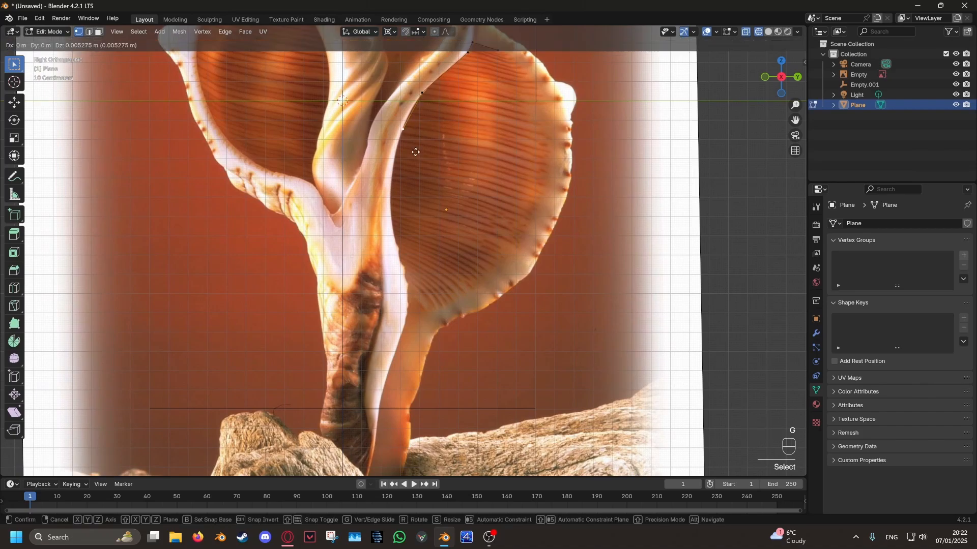
left_click(416, 151)
- Extrude vertices down the inner side of the large lower chamber toward its lower end
key("e")
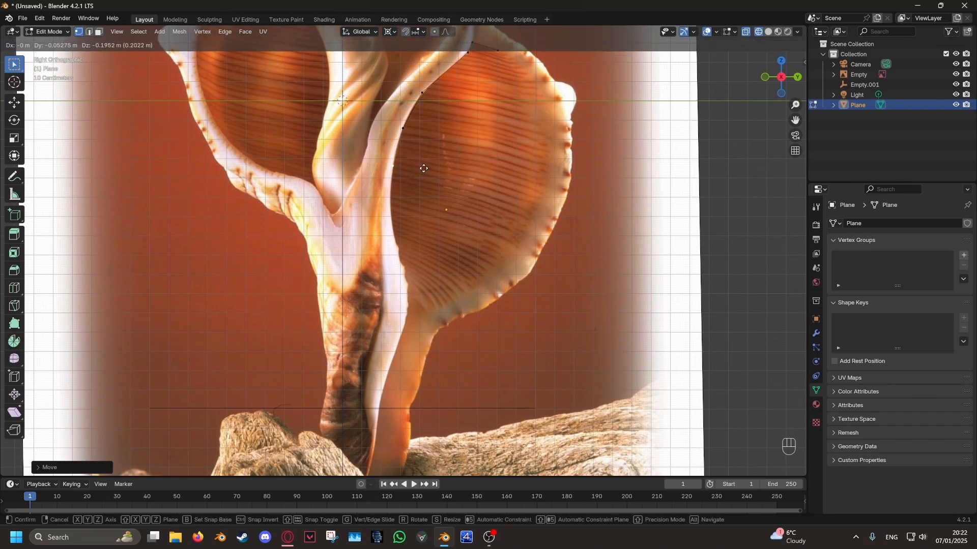
left_click(423, 168)
key("e")
left_click(418, 217)
key("e")
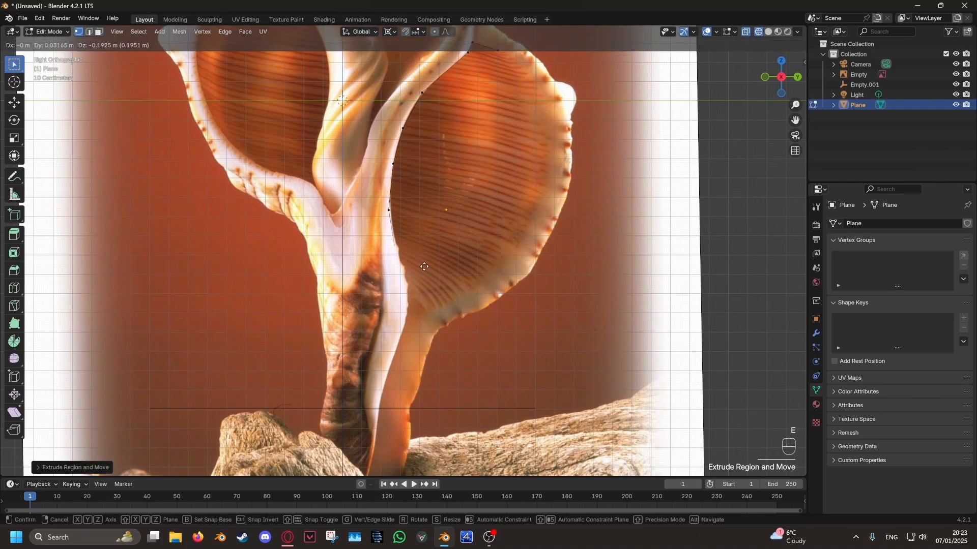
middle_click_drag(438, 306, 437, 235, "shift")
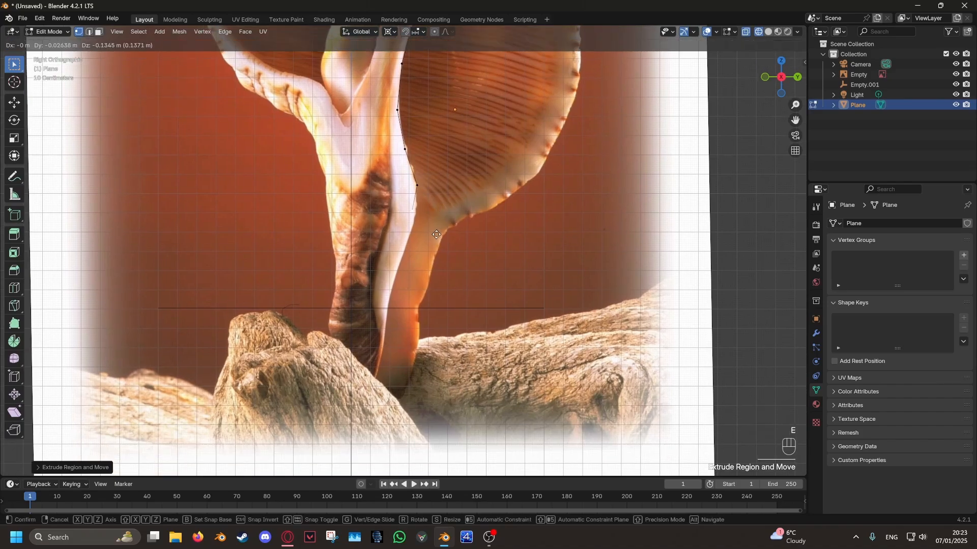
- Extrude the outline from the chamber's lower end down the inner edge of the shell's narrow stem
left_click(429, 277)
middle_click_drag(429, 277, 444, 177, "shift")
key("e")
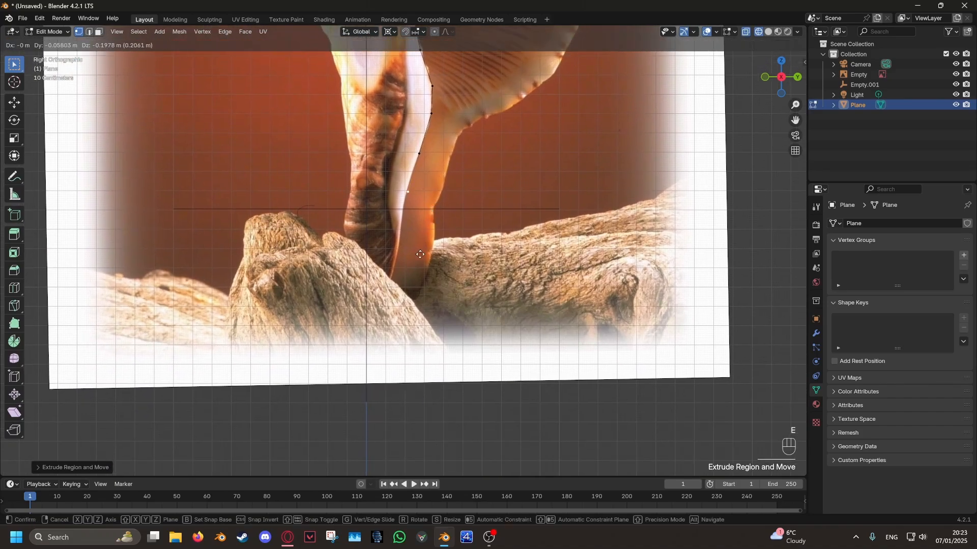
left_click(417, 262)
key("e")
left_click(398, 364)
middle_click_drag(394, 279, 415, 354, "shift")
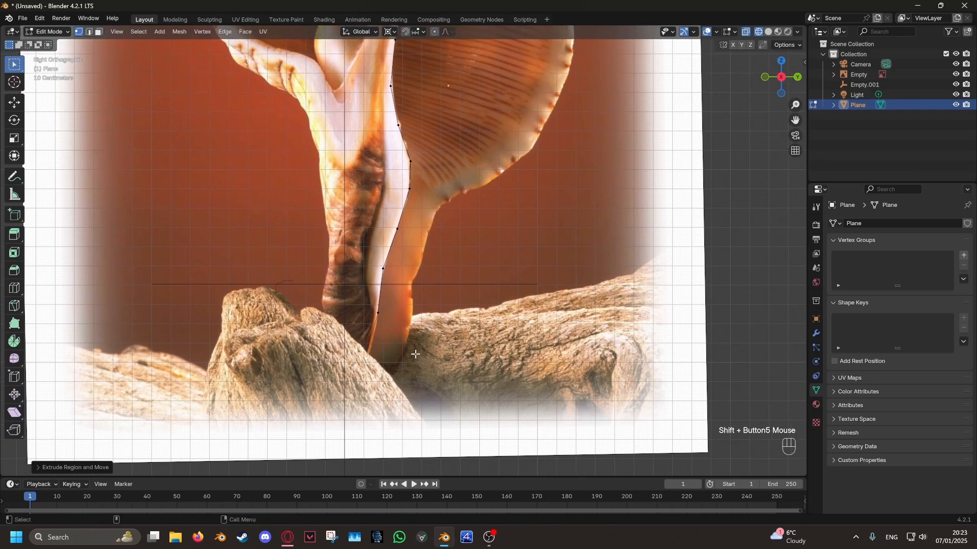
- Extrude vertices around the stem's tip and back up its outer side to the base of the chamber
left_click(440, 372, "shift")
key("e")
left_click(458, 328)
key("e")
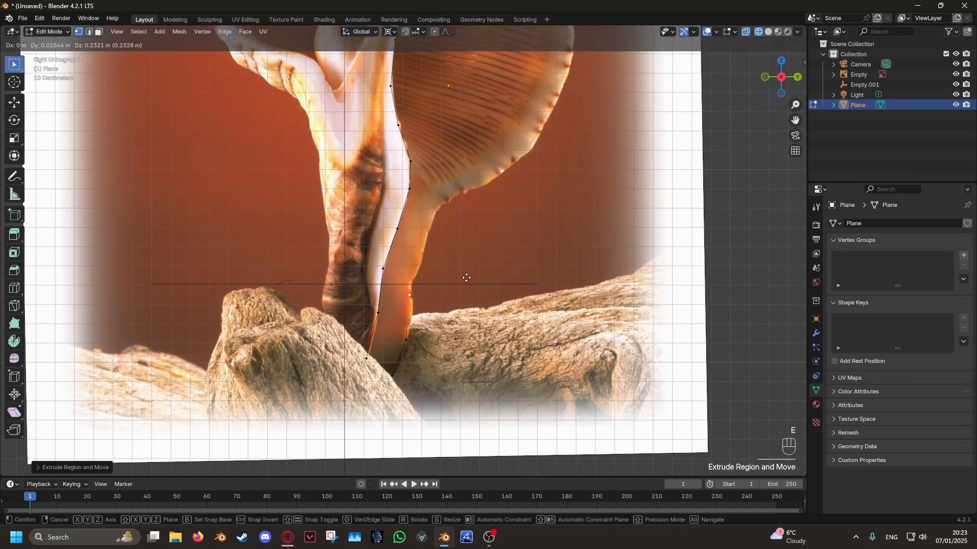
left_click(466, 276)
left_click(410, 333)
key("e")
left_click(418, 280)
- Extrude vertices along the inside of the chamber's lower outer wall and up to the widest part
key("e")
left_click(434, 219)
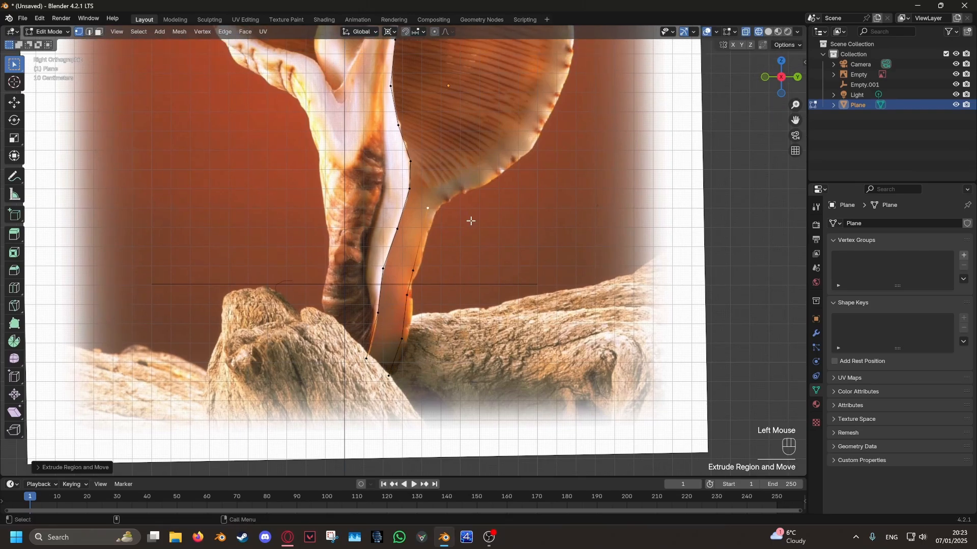
key("e")
scroll(465, 299, "down", 3, "shift")
scroll(465, 299, "down", 1, "shift")
key("e")
left_click(516, 298)
key("e")
left_click(538, 275)
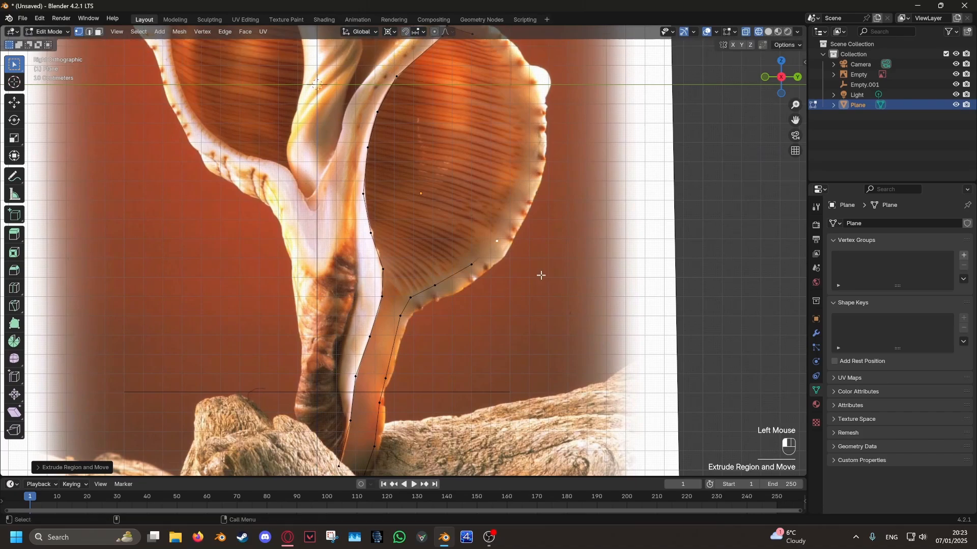
key("e")
left_click(556, 239)
middle_click_drag(556, 239, 530, 319, "shift")
- Extrude along the inside of the chamber's upper outer wall, spacing the vertices evenly along the curve
key("e")
left_click(532, 256)
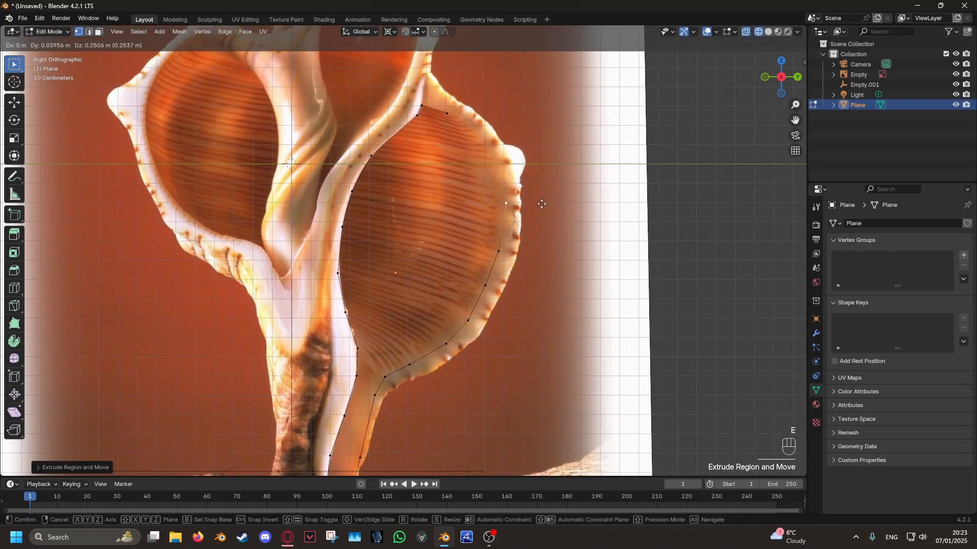
left_click(532, 163)
left_click_drag(505, 205, 503, 219)
left_click_drag(497, 166, 500, 184)
key("e")
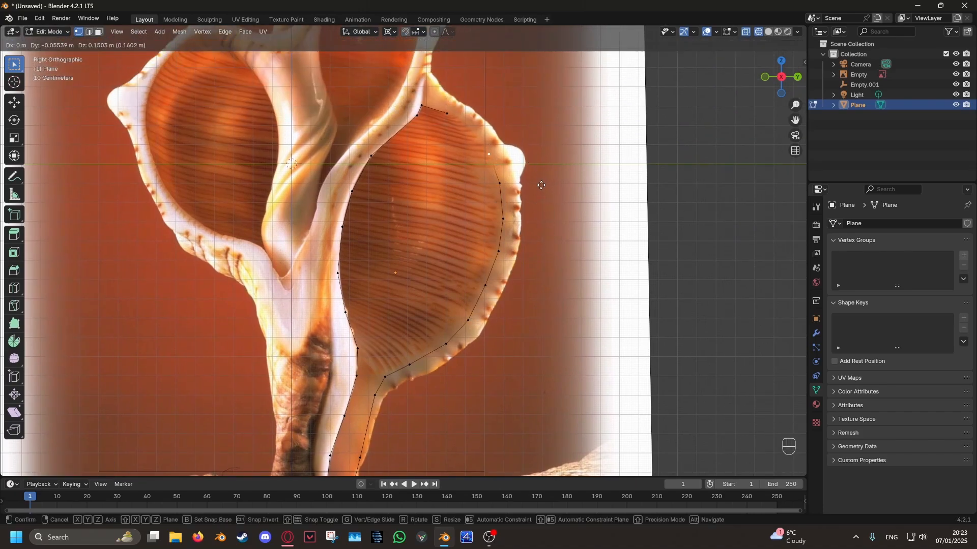
left_click(541, 185)
key("e")
left_click(514, 155)
left_click_drag(510, 135, 529, 134)
- Join the outline's open ends with an edge near the chamber's upper corner and adjust the joining vertex
left_click(448, 114, "shift")
key("f")
left_click_drag(447, 114, 439, 112)
scroll(482, 278, "down", 2)
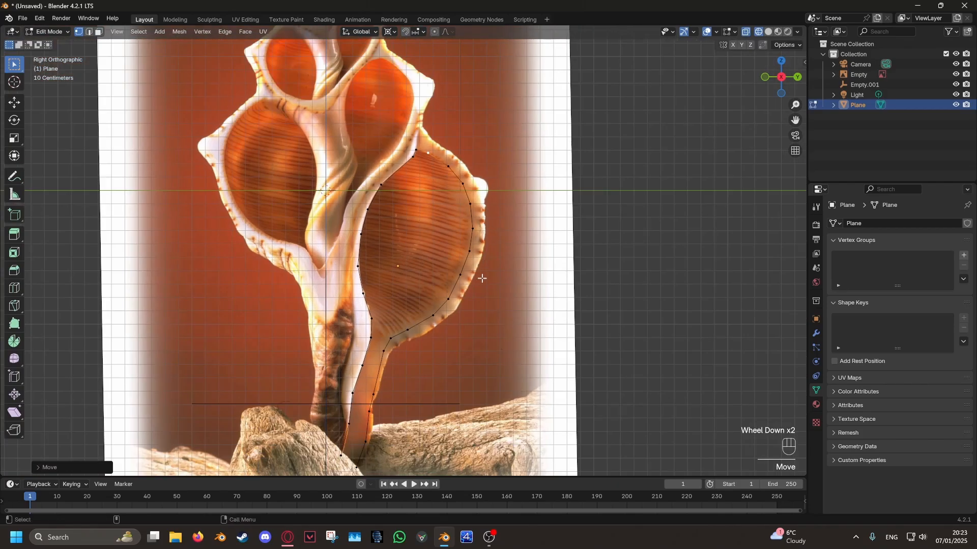
- Duplicate the upper corner vertex onto the outer junction of the shell wall and extrude it along the outer edge
scroll(473, 168, "up", 3)
key("shift+d")
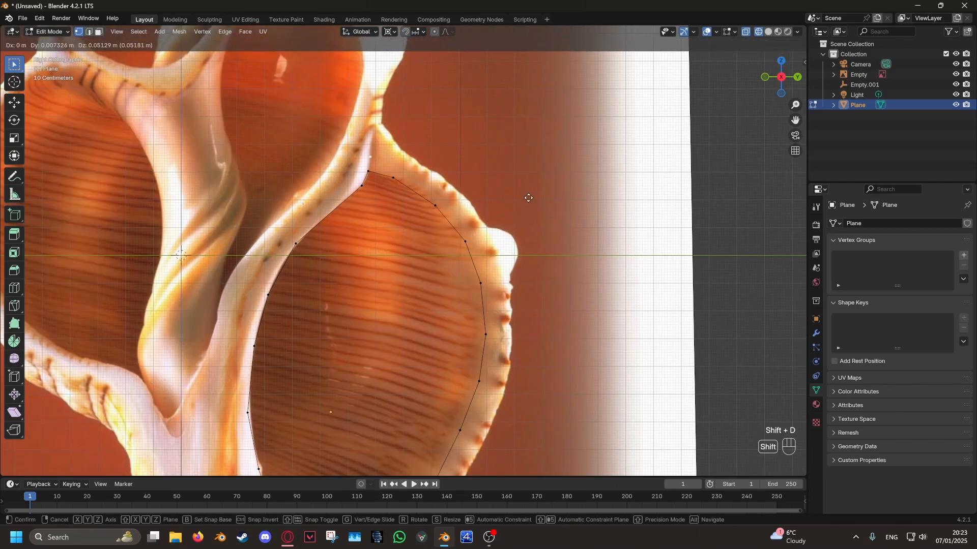
left_click(535, 173)
key("e")
left_click(546, 201)
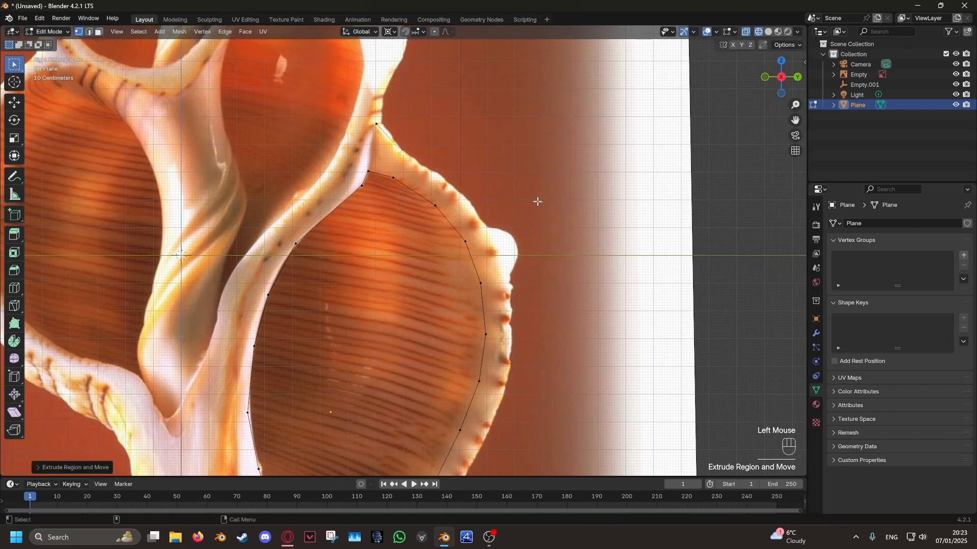
- From the outer junction vertex, extrude two vertices down the far edge of the wall dividing the chambers
left_click(364, 135)
key("e")
left_click(442, 158)
key("e")
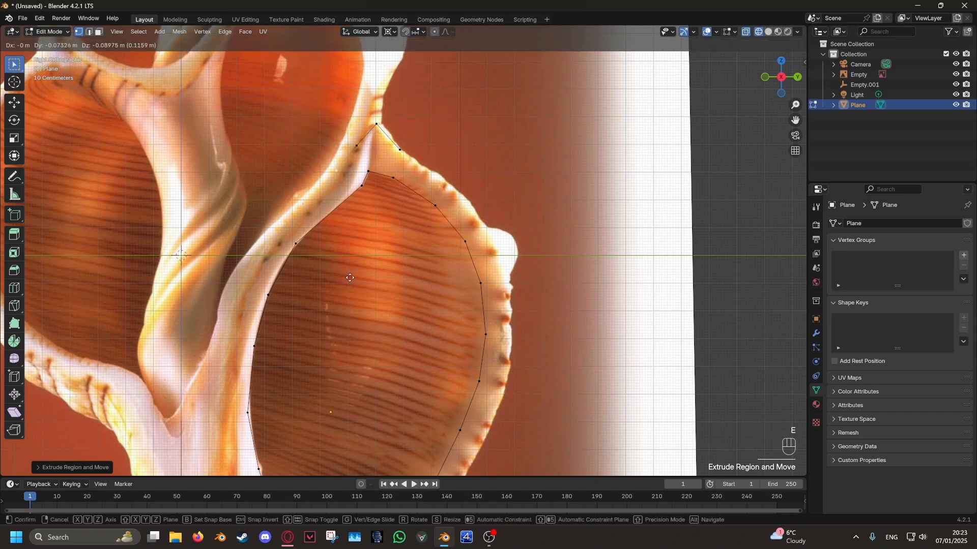
left_click(309, 312)
- Refine the inner outline's upper curve by subdividing an edge and moving its vertices onto the chamber edge
left_click(316, 248)
key("g")
left_click(333, 233)
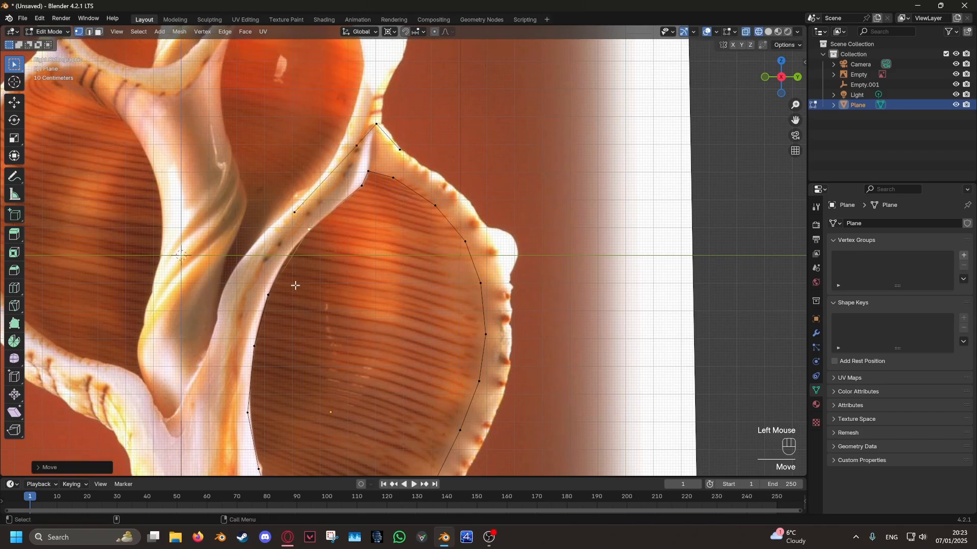
left_click(293, 285, "shift")
right_click(338, 257)
left_click(338, 257)
left_click(295, 275)
key("g")
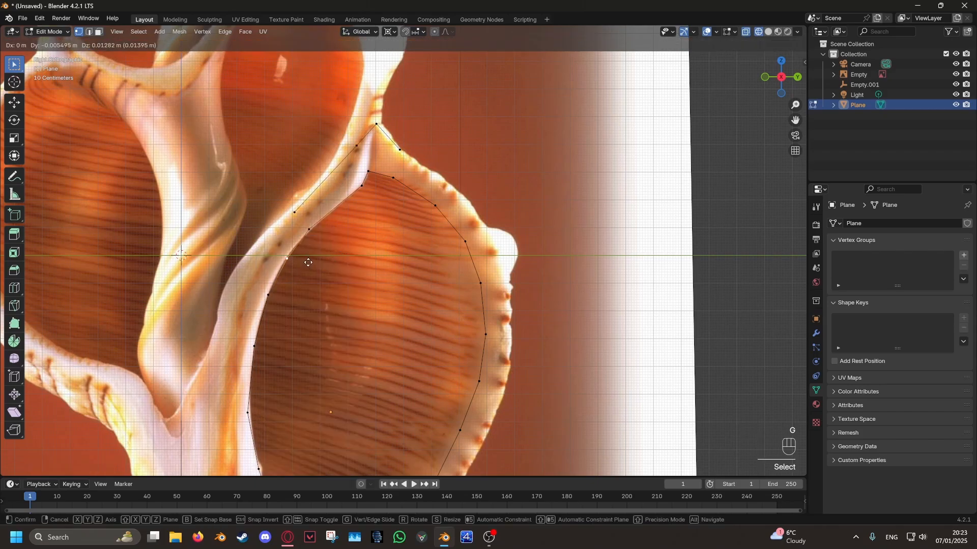
left_click(307, 263)
left_click(275, 307)
key("g")
left_click(272, 311)
- Extend the second outline with vertices around the dividing wall's upper bend, keeping an even wall thickness
left_click(291, 205)
key("e")
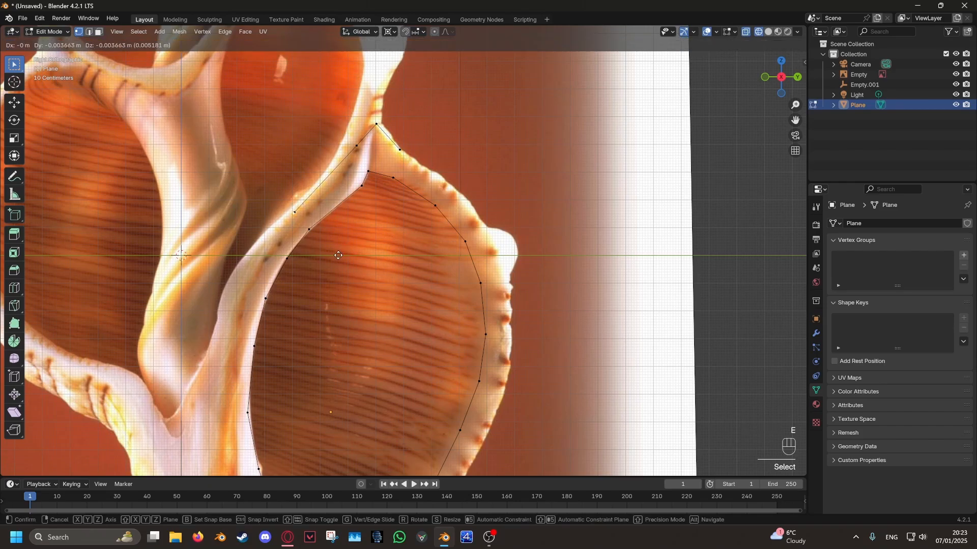
left_click(318, 287)
middle_click_drag(317, 295, 375, 147, "shift")
key("e")
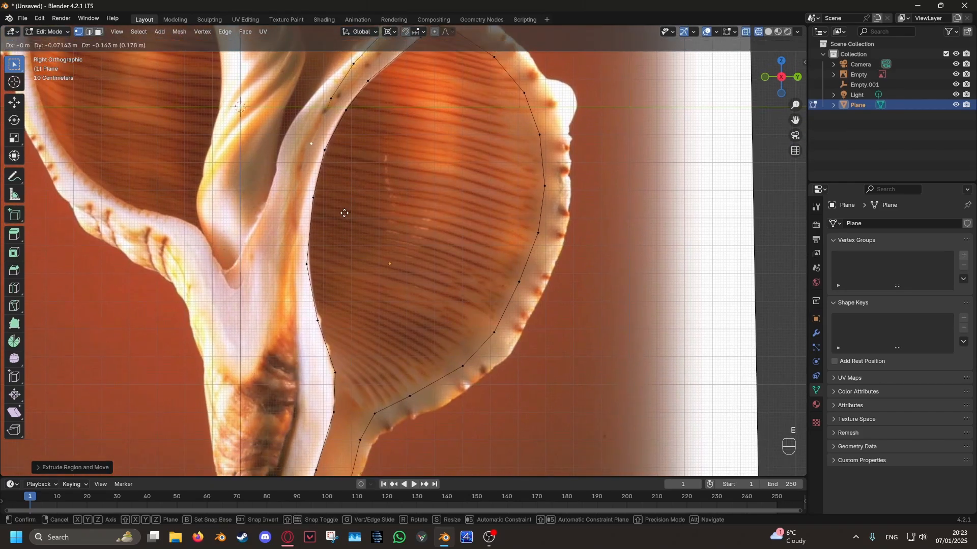
left_click(343, 212)
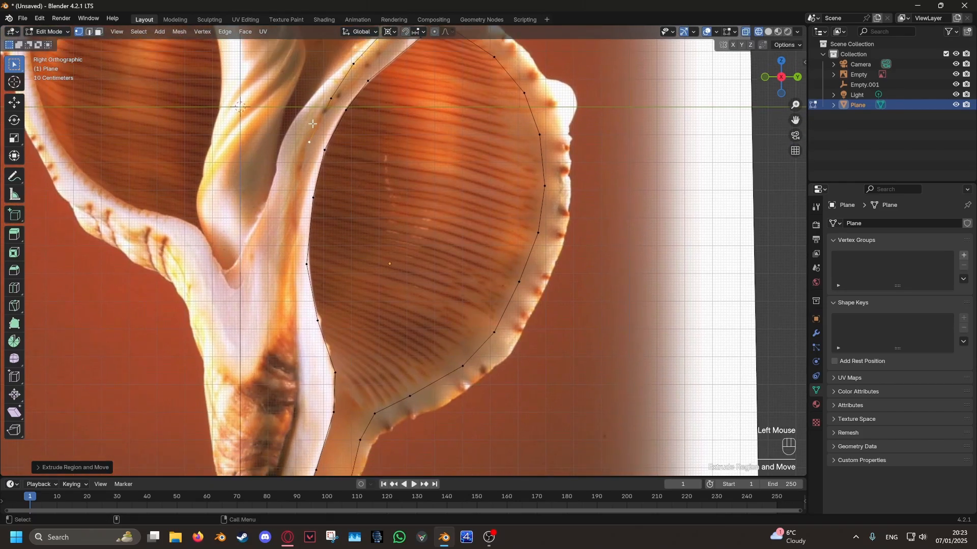
- Extrude the second outline down the dividing wall alongside the middle of the large chamber
left_click(327, 153)
key("e")
left_click(356, 216)
key("e")
left_click(349, 303)
middle_click_drag(349, 303, 368, 150, "shift")
- Extrude the second outline past the chamber's lower end to the top of the stem
key("e")
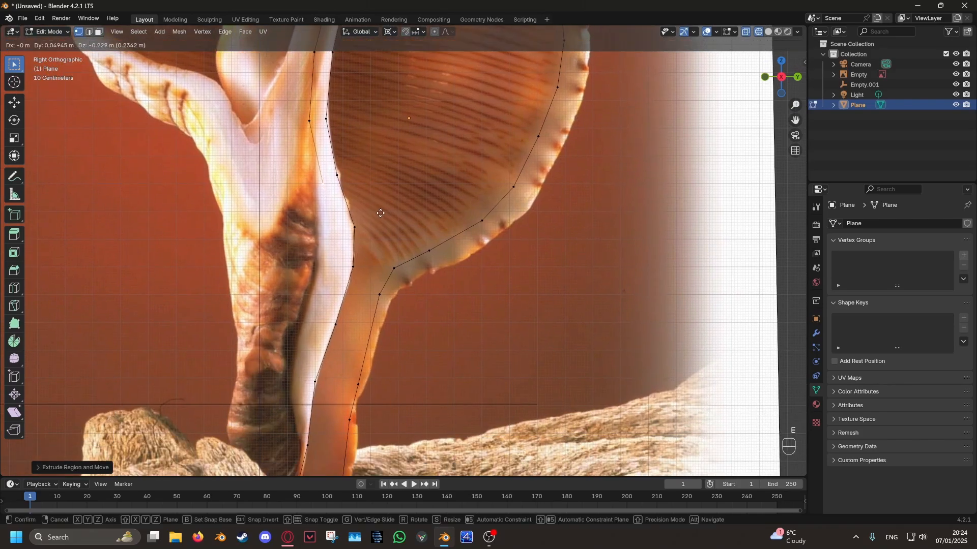
left_click(382, 209)
key("e")
left_click(409, 208)
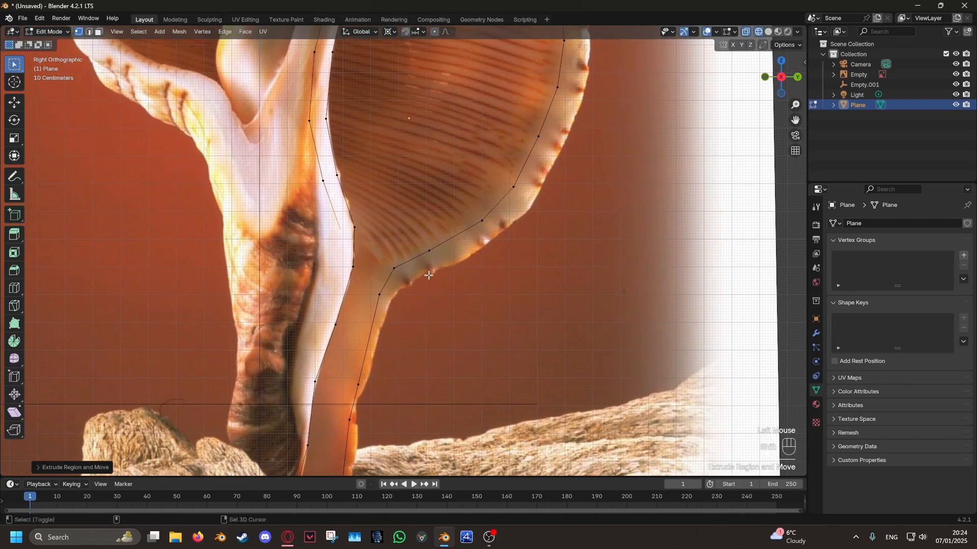
middle_click_drag(462, 288, 478, 177, "shift")
key("e")
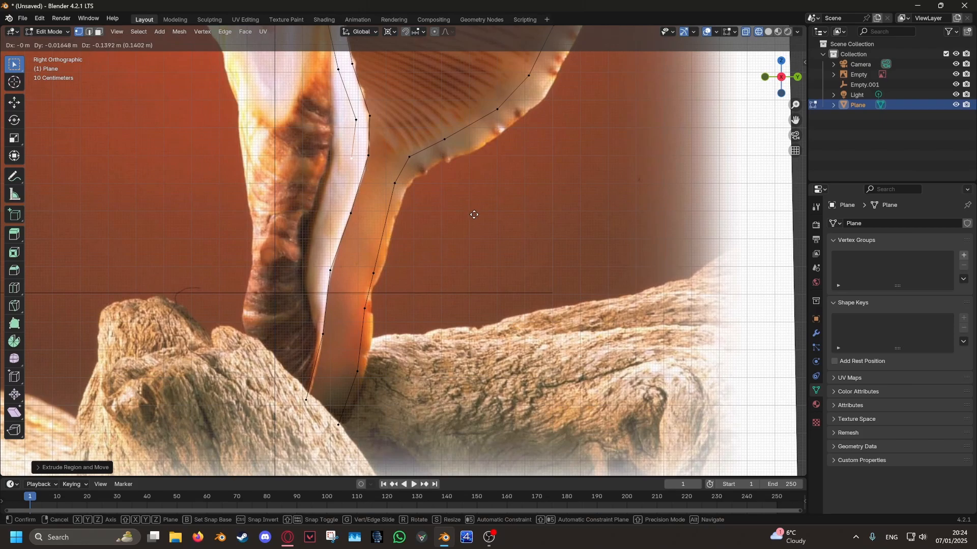
left_click(474, 215)
- Move the second outline's last two vertices to run parallel to the inner outline at the top of the stem
left_click(358, 121)
key("g")
left_click(385, 122)
left_click(354, 159)
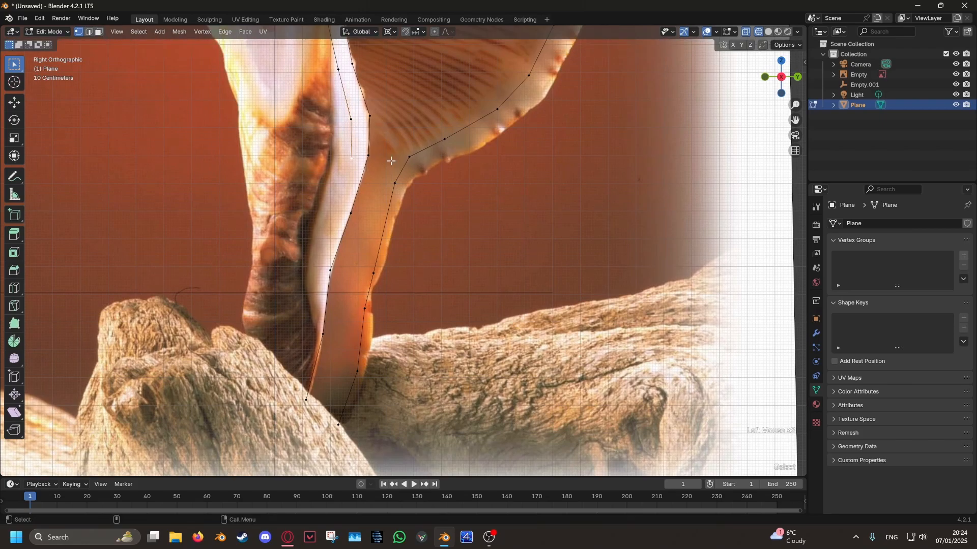
key("g")
left_click(388, 158)
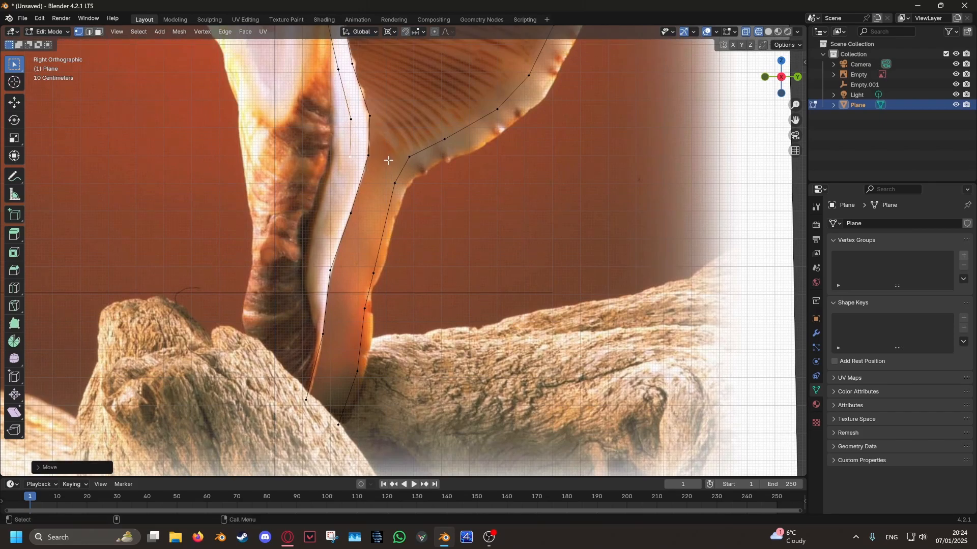
- Extrude the second outline down the inner side of the stem to its tip
key("e")
left_click(382, 213)
key("e")
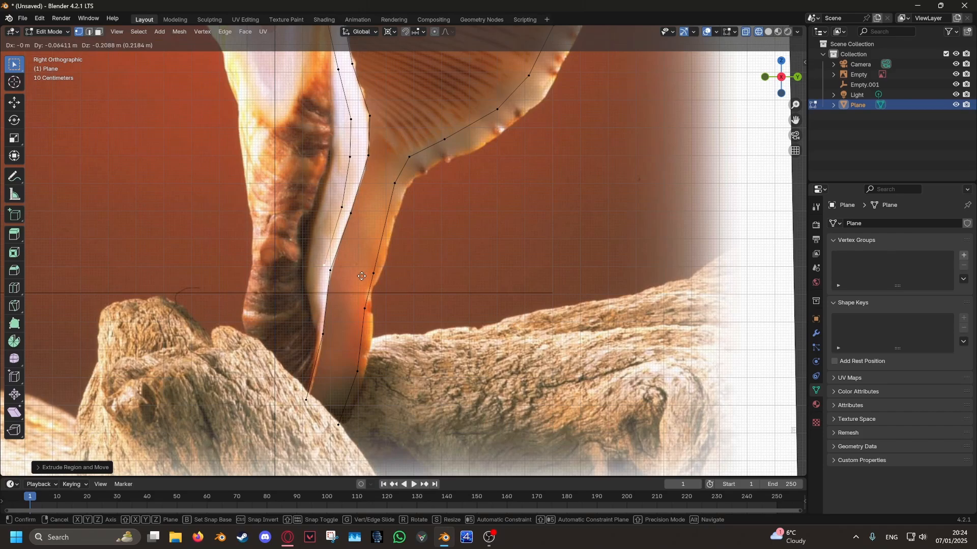
left_click(362, 276)
key("e")
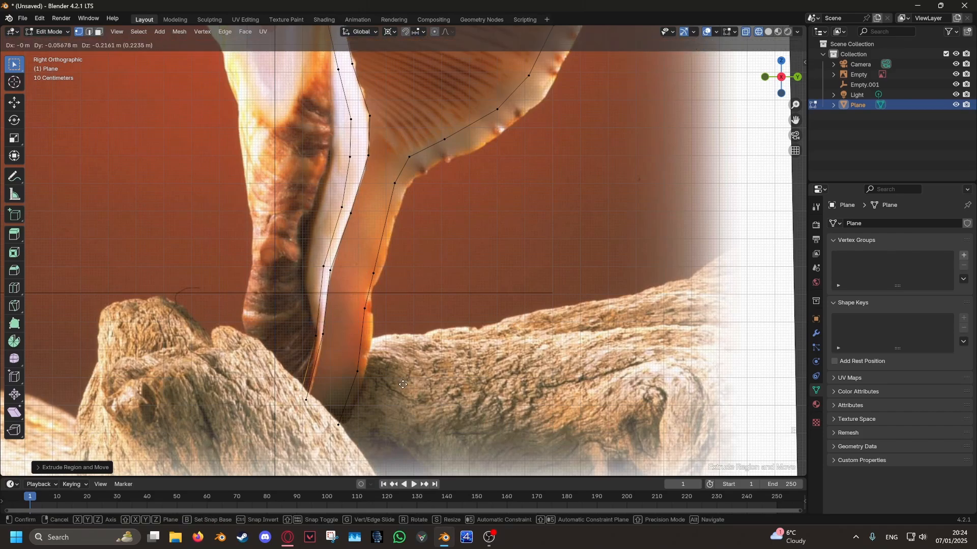
left_click(403, 388)
- From the second outline's upper free end, extrude vertices along the shell's outer edge and around the rounded knob
left_click(338, 427)
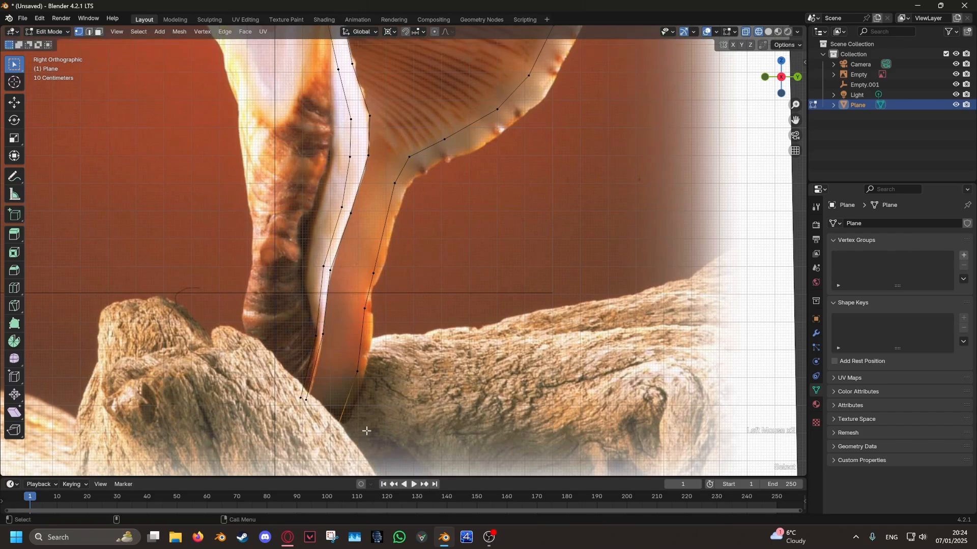
scroll(484, 286, "down", 5, "shift")
key("e")
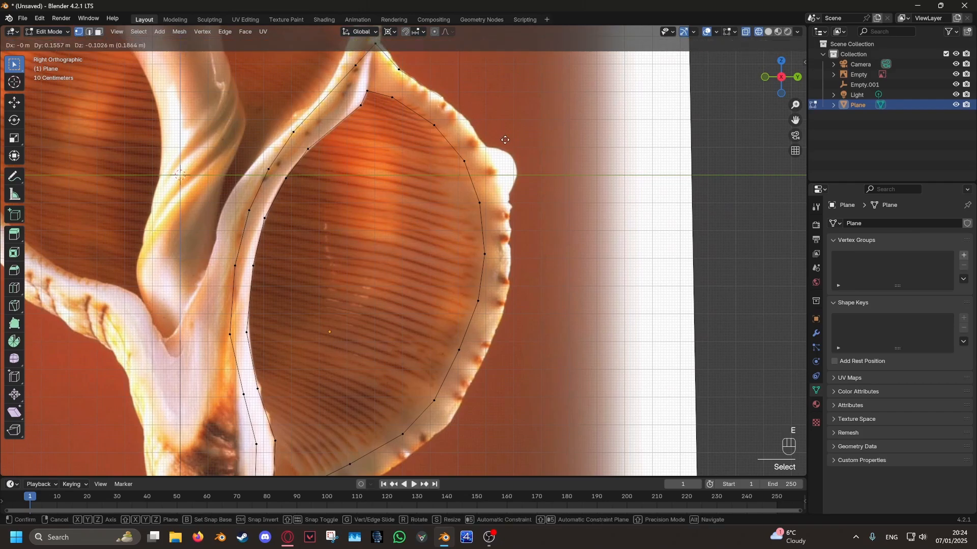
left_click(505, 140)
key("e")
left_click(565, 204)
key("e")
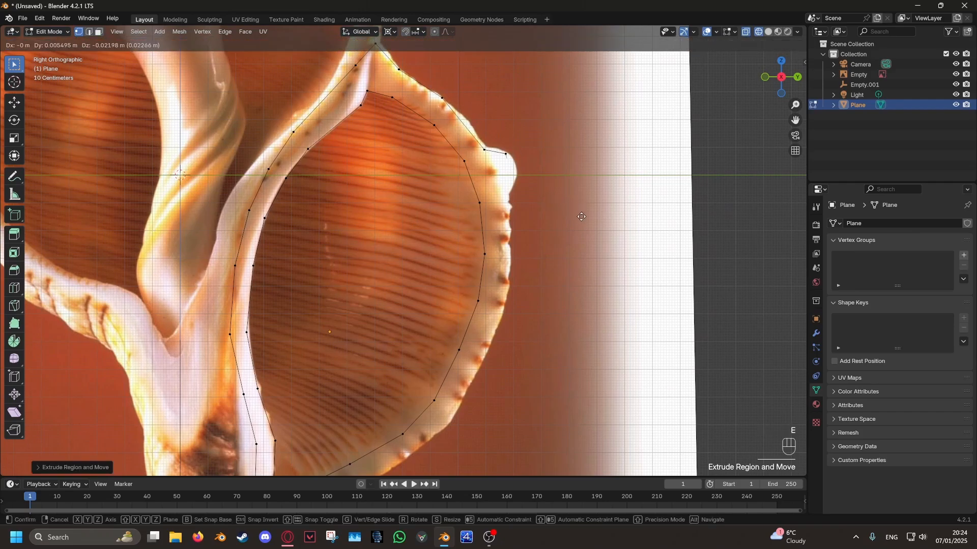
left_click(578, 265)
- Continue extruding the outer outline below the knob along the widest part of the chamber's outer wall
key("e")
scroll(566, 144, "down", 5, "shift")
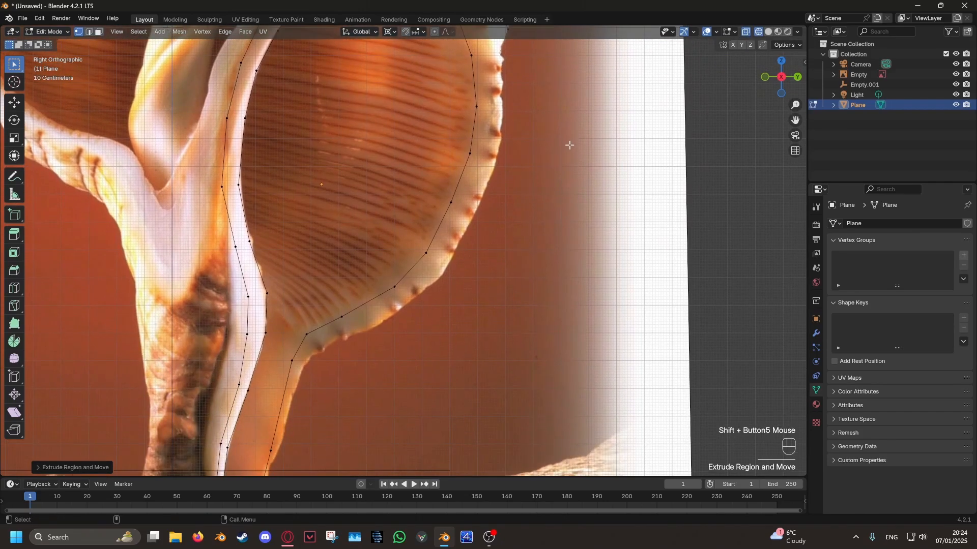
left_click(572, 202)
key("e")
left_click(565, 256)
left_click_drag(480, 226, 482, 226)
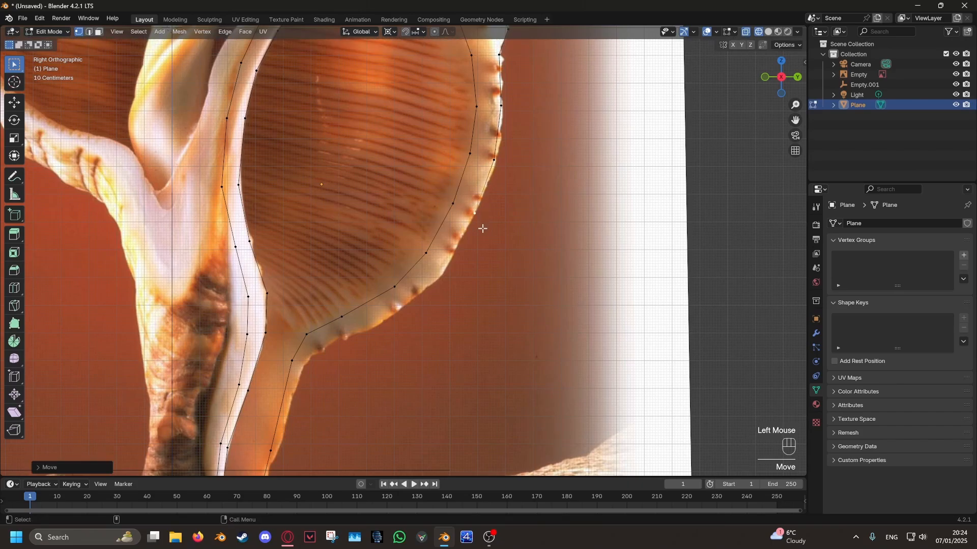
- Extrude the outer outline around the chamber's lower curve to the point where the stem begins
key("e")
left_click(443, 299)
key("e")
left_click(365, 348)
middle_click_drag(364, 348, 401, 279, "shift")
- Extrude the outer outline down the stem's outer side to the tip beside the inner outline's lowest vertex
key("e")
left_click(365, 290)
key("e")
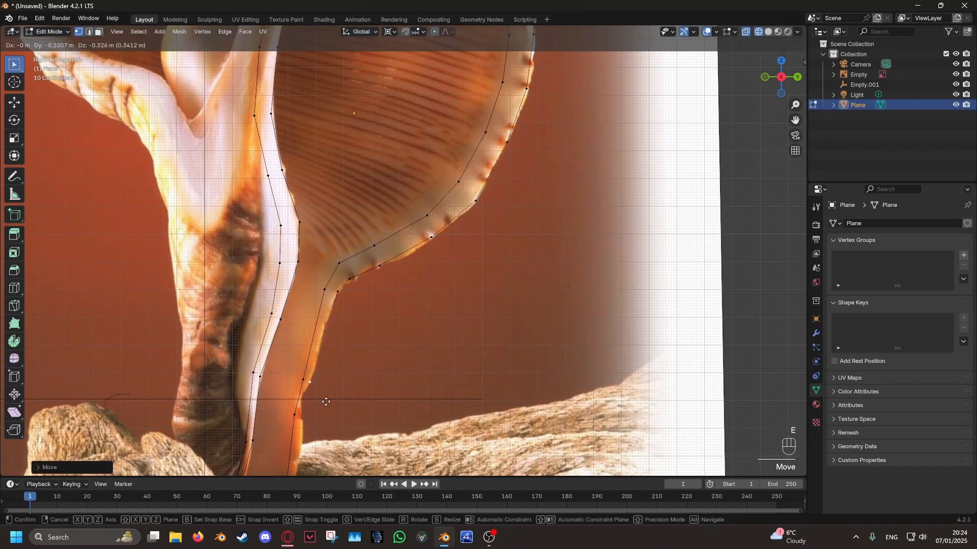
left_click(327, 402)
middle_click_drag(326, 402, 397, 216, "shift")
key("e")
left_click(390, 317)
left_click_drag(390, 317, 388, 316)
left_click(392, 300)
key("e")
left_click(371, 354)
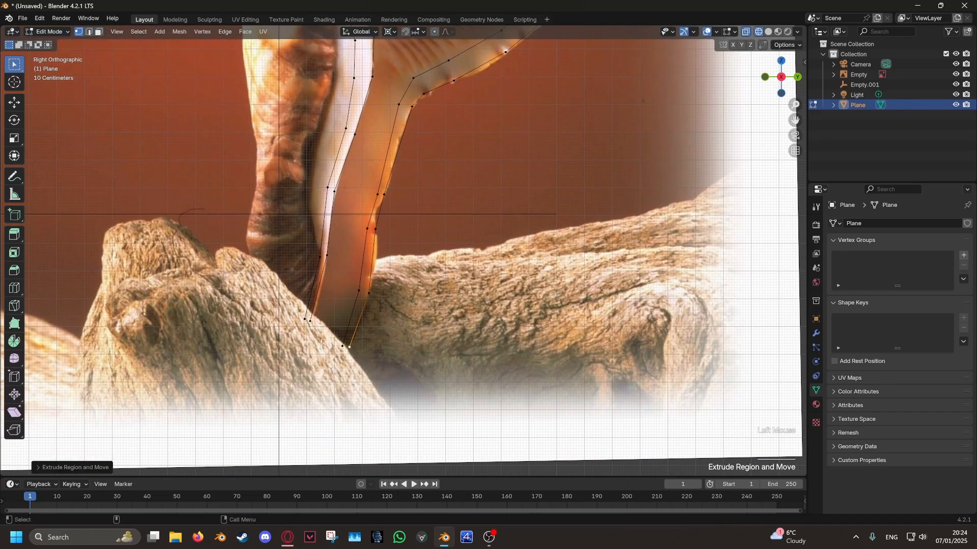
- Fine-tune the vertex positions of the two outlines near the stem's tip and along its outer side
left_click_drag(372, 355, 371, 353)
left_click(385, 296)
left_click_drag(360, 293, 361, 292)
left_click_drag(366, 229, 367, 231)
scroll(404, 251, "down", 5)
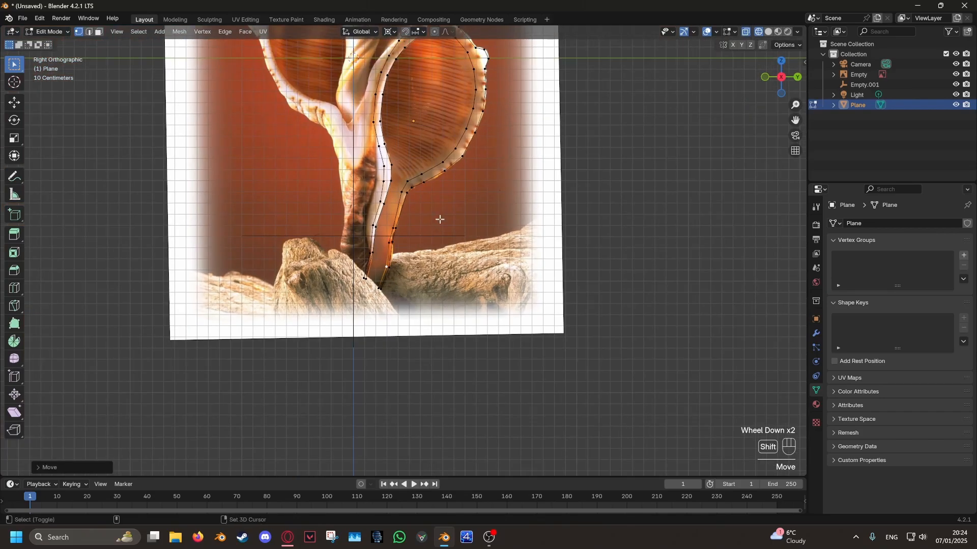
- Move the outer outline's vertices just below the chamber's peak onto the edge of the inner-side wall
middle_click_drag(438, 218, 430, 376, "shift")
scroll(430, 376, "up", 4)
left_click_drag(355, 323, 353, 321)
left_click_drag(338, 397, 338, 387)
scroll(450, 279, "down", 5)
middle_click_drag(451, 279, 450, 359, "shift")
scroll(450, 358, "up", 6)
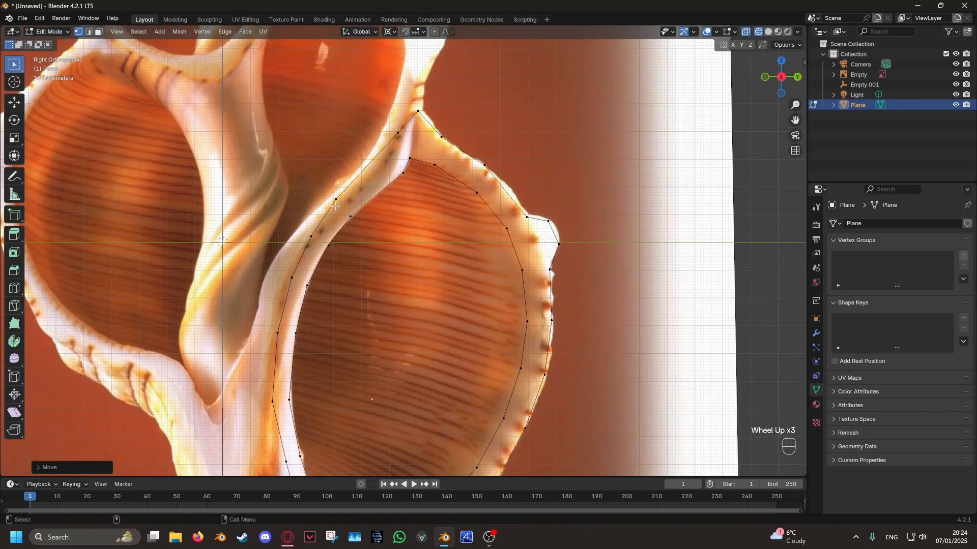
left_click(384, 176)
key("g")
left_click(389, 185)
left_click(400, 165)
key("g")
left_click(402, 222)
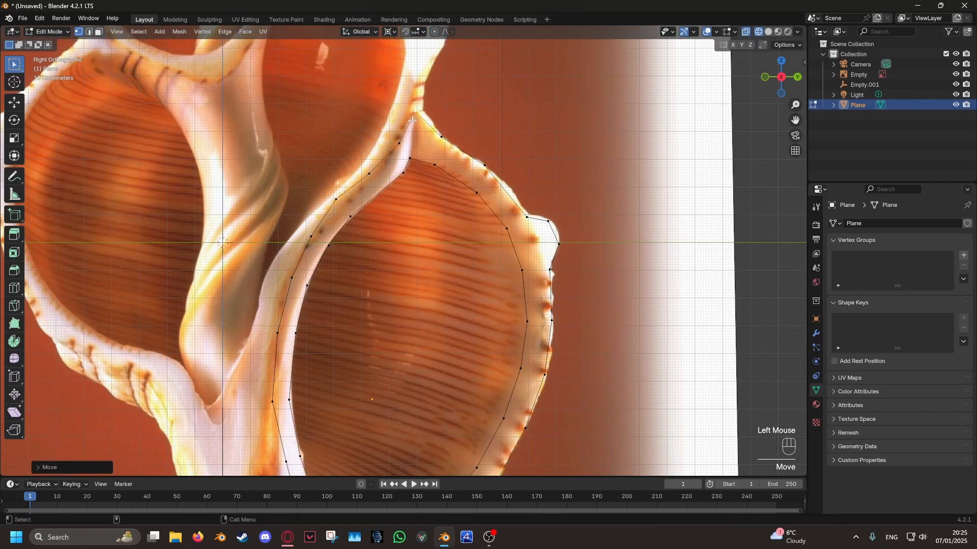
- Reposition the outer outline's vertices from the peak down the upper inner-side wall to follow the reference
left_click_drag(337, 199, 337, 206)
left_click_drag(311, 237, 311, 238)
left_click(381, 192)
key("g")
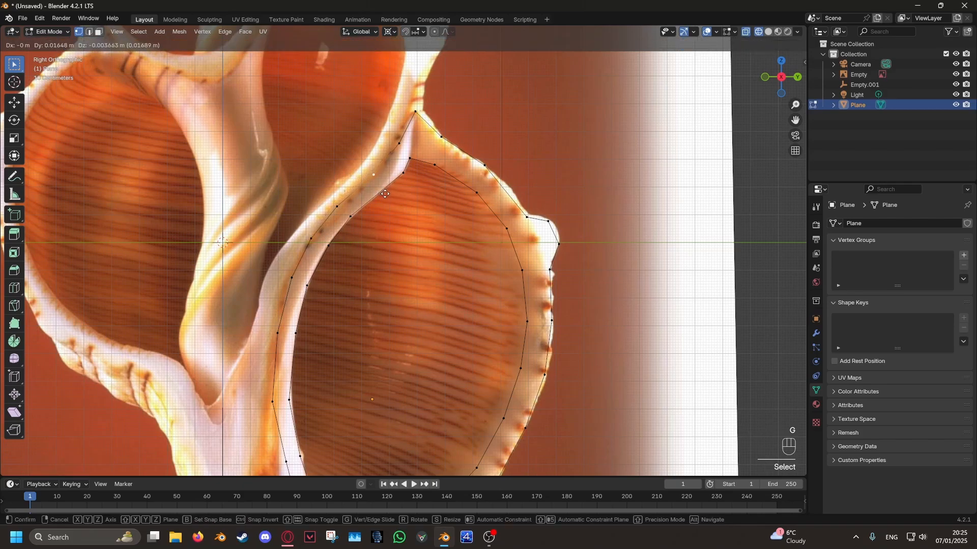
left_click(385, 194)
left_click(396, 148)
key("g")
left_click(409, 201)
- Subdivide the inner outline's long edge below its peak and move the new vertex onto the wall's inner edge
left_click(405, 185)
left_click(387, 213, "shift")
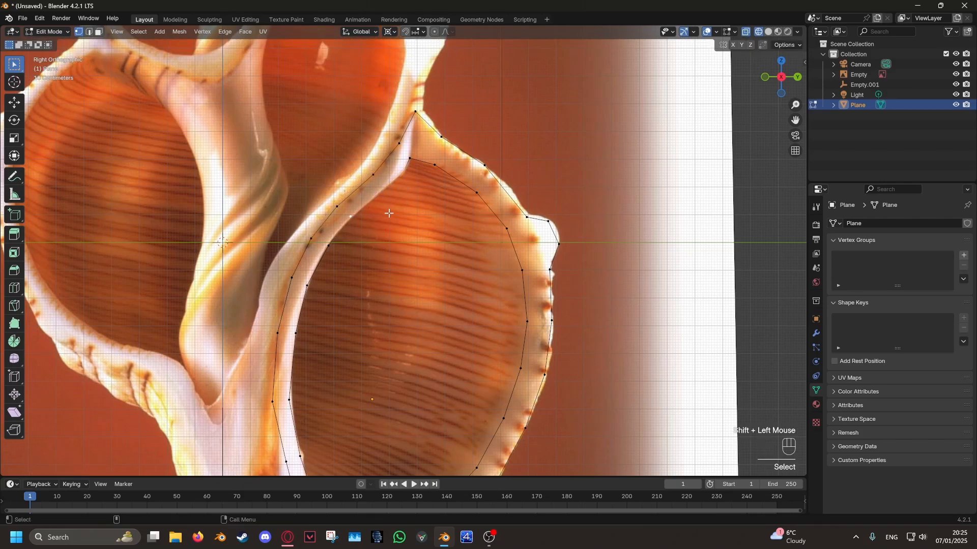
right_click(388, 213)
left_click(388, 213)
left_click(389, 204)
key("g")
left_click(404, 195)
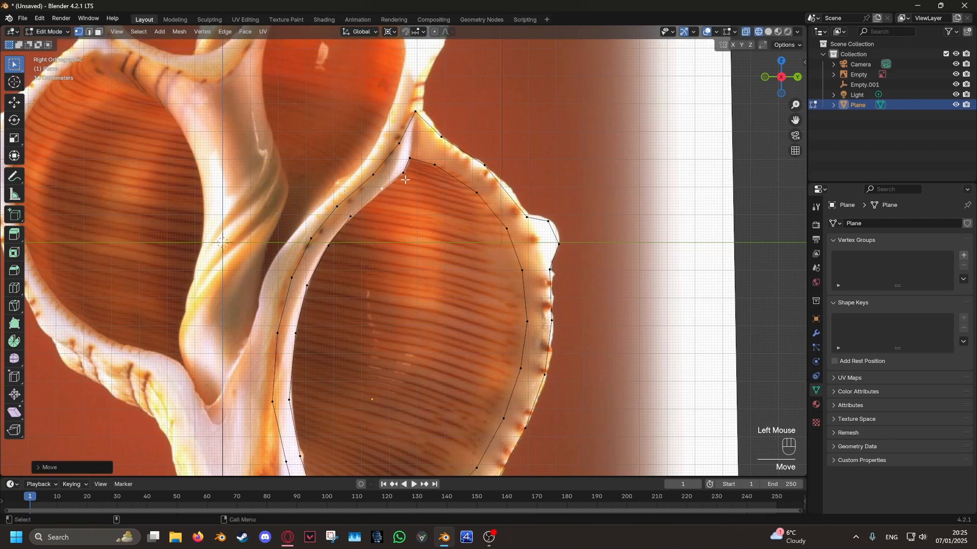
- Adjust the inner outline's peak vertex and the three vertices below it along the inner-side wall
left_click(413, 165)
key("g")
left_click(419, 171)
left_click(411, 189)
key("g")
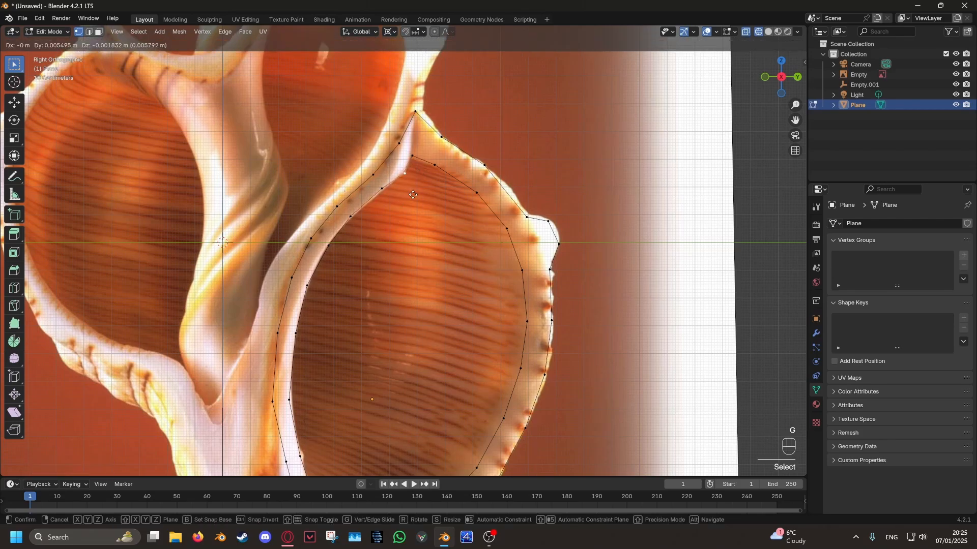
left_click(411, 193)
left_click(390, 199)
key("g")
left_click(391, 199)
left_click(360, 230)
key("g")
left_click(361, 232)
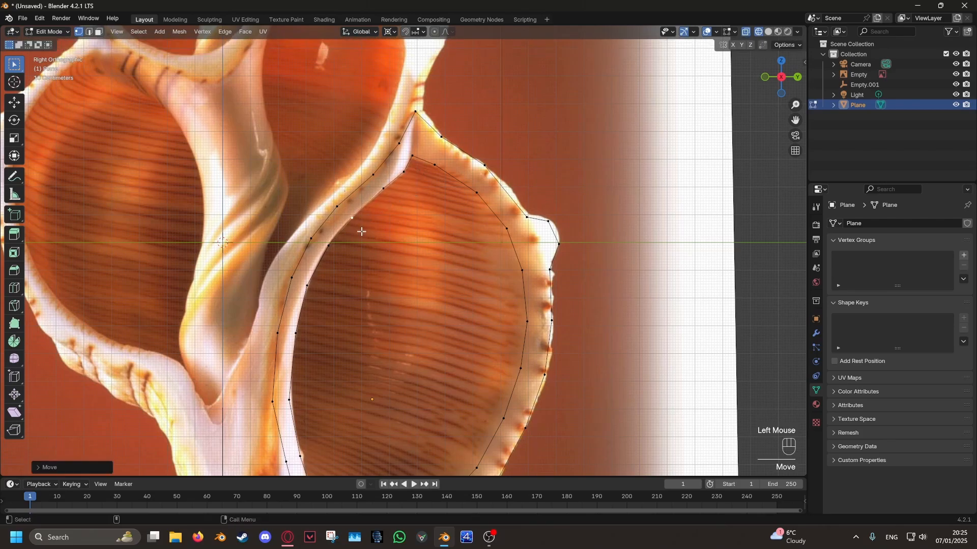
- Nudge the outer outline's vertices along the middle of the inner-side wall into place and return to Object Mode
left_click(342, 213)
key("g")
left_click(359, 239)
left_click(318, 245)
key("g")
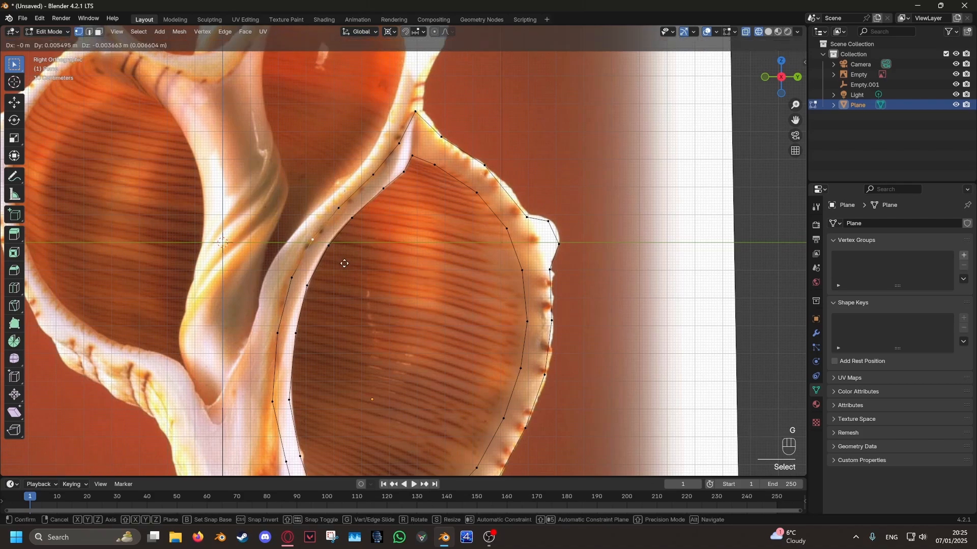
left_click(345, 264)
left_click(298, 280)
key("g")
left_click(335, 295)
scroll(436, 312, "down", 5)
middle_click_drag(454, 351, 455, 284, "shift")
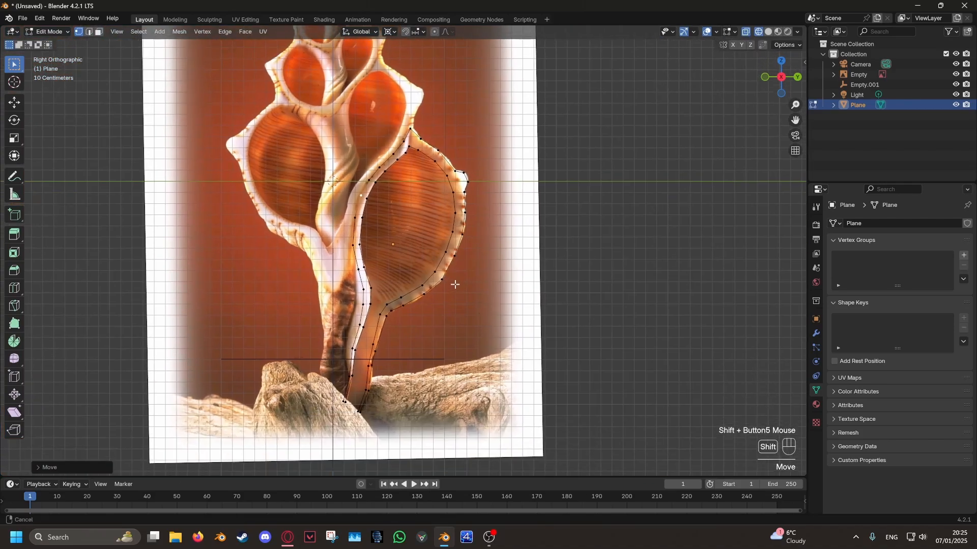
scroll(455, 284, "down", 2, "shift")
key("Tab")
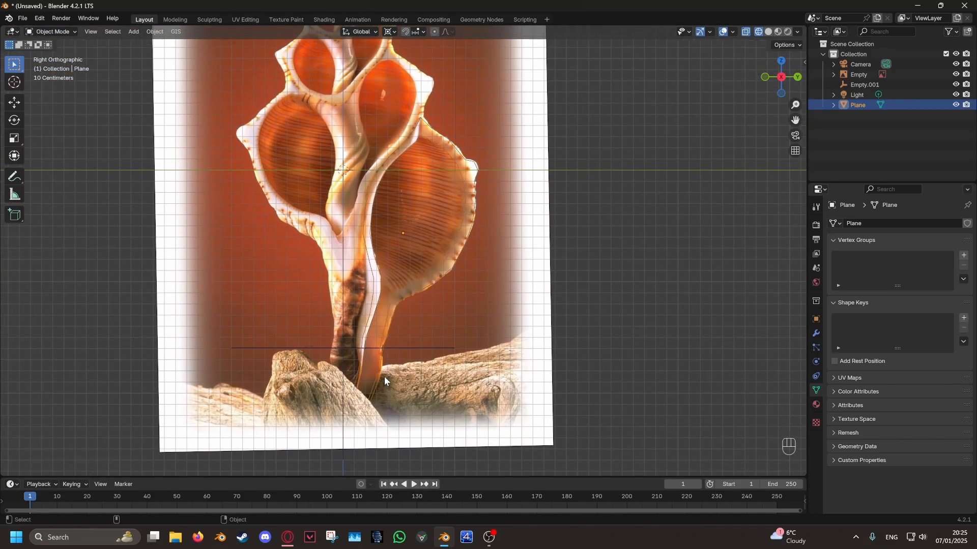
middle_click_drag(385, 381, 516, 306)
key("g")
key("x")
right_click(487, 359)
- Hide the shell reference image and return to the right orthographic view
left_click(522, 301)
key("h")
scroll(702, 132, "down", 3, "shift")
left_click(780, 83)
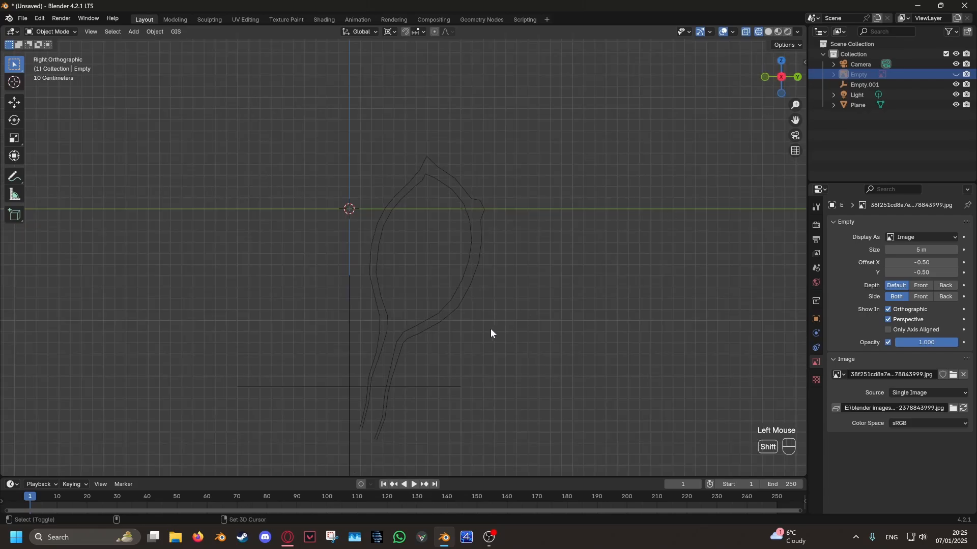
scroll(472, 249, "down", 3, "shift")
- Add a Screw modifier to the traced outline object
left_click(472, 249)
left_click(814, 334)
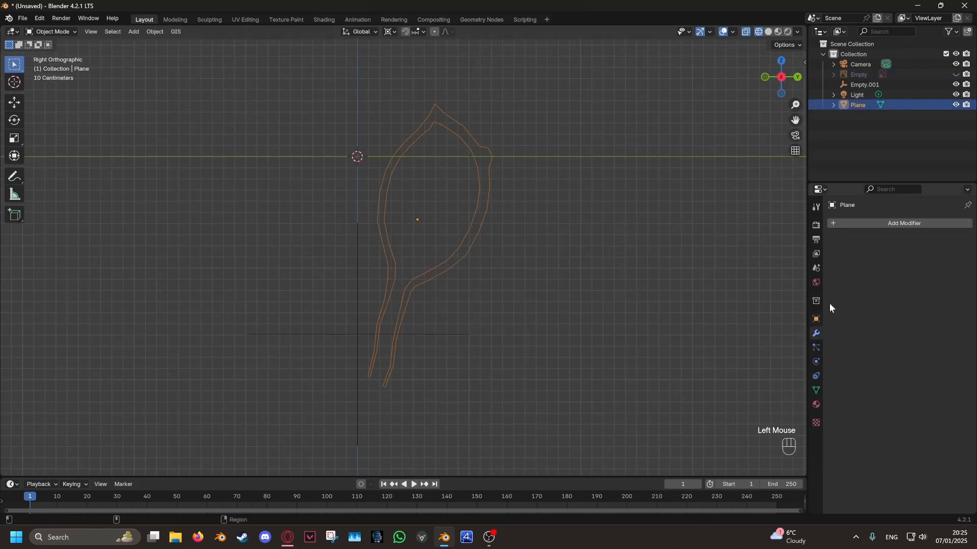
left_click(893, 222)
mouse_move(865, 258)
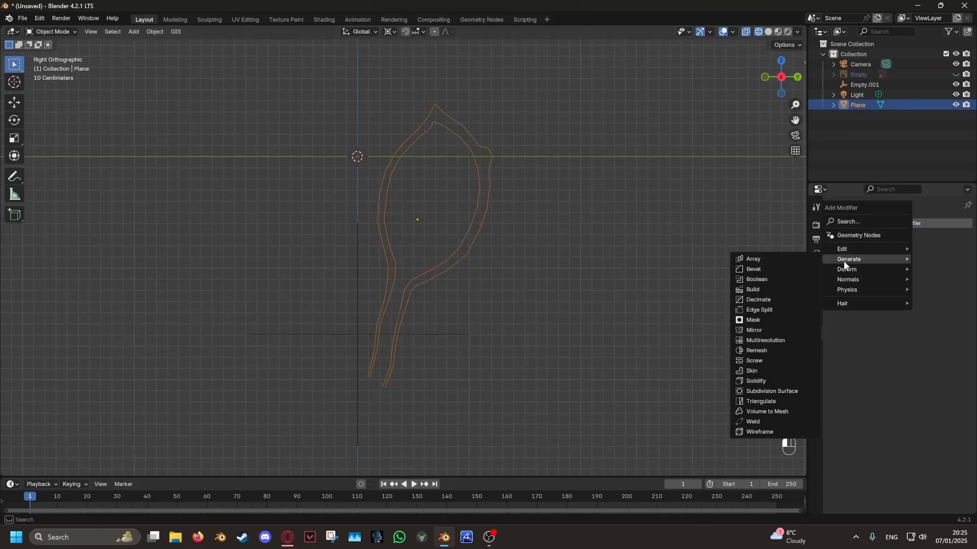
left_click(751, 361)
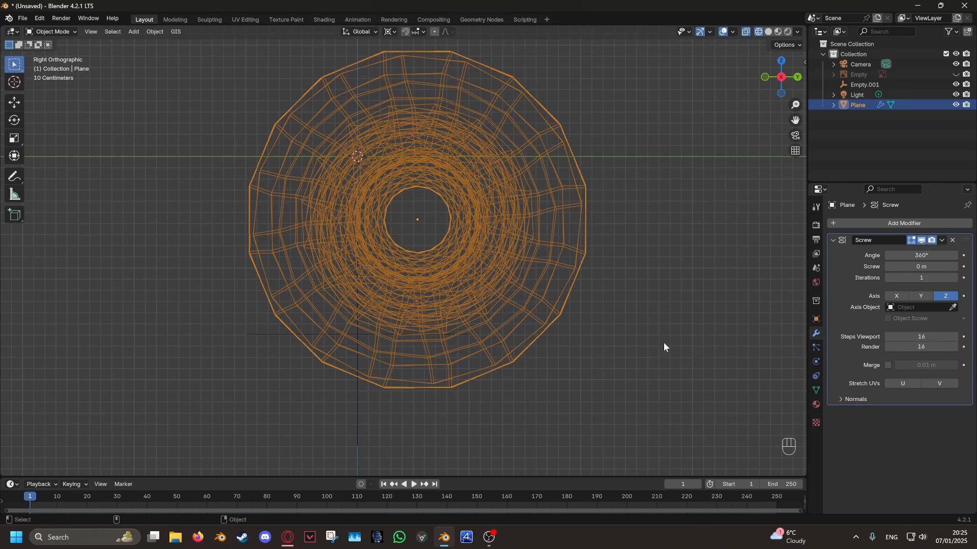
- Apply the rotation of the traced outline object
key("ctrl+a")
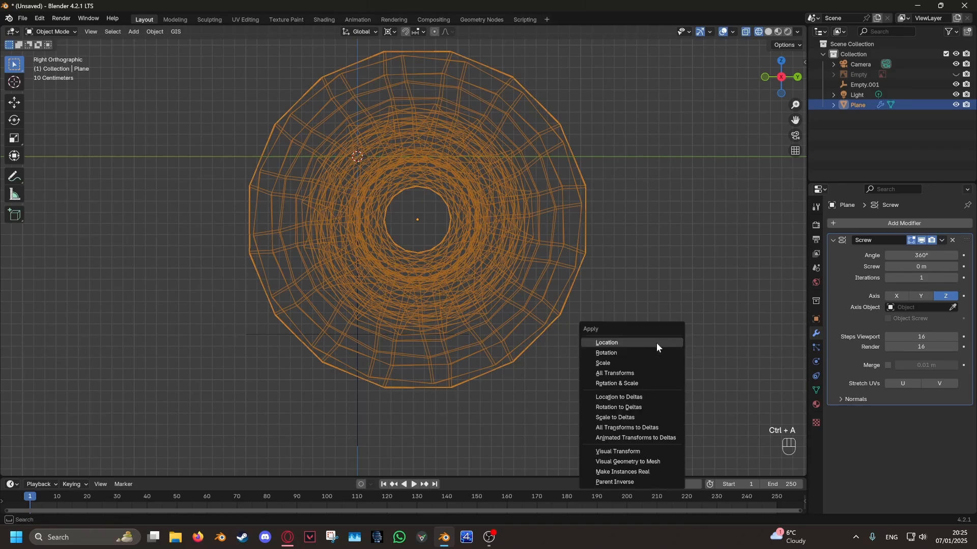
left_click(633, 354)
middle_click_drag(595, 318, 540, 252)
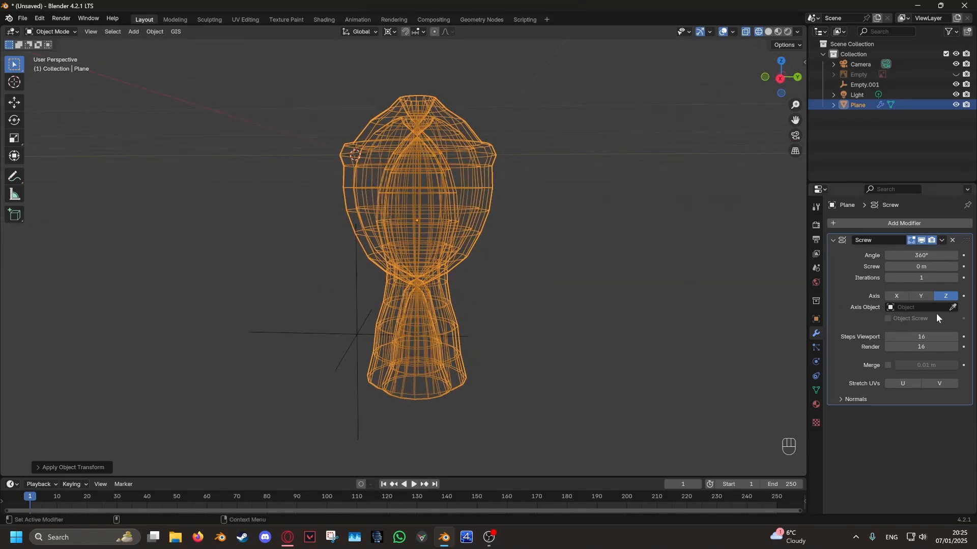
- Set Empty.001 as the Screw modifier's axis object
left_click(953, 307)
left_click(383, 337)
left_click(450, 336)
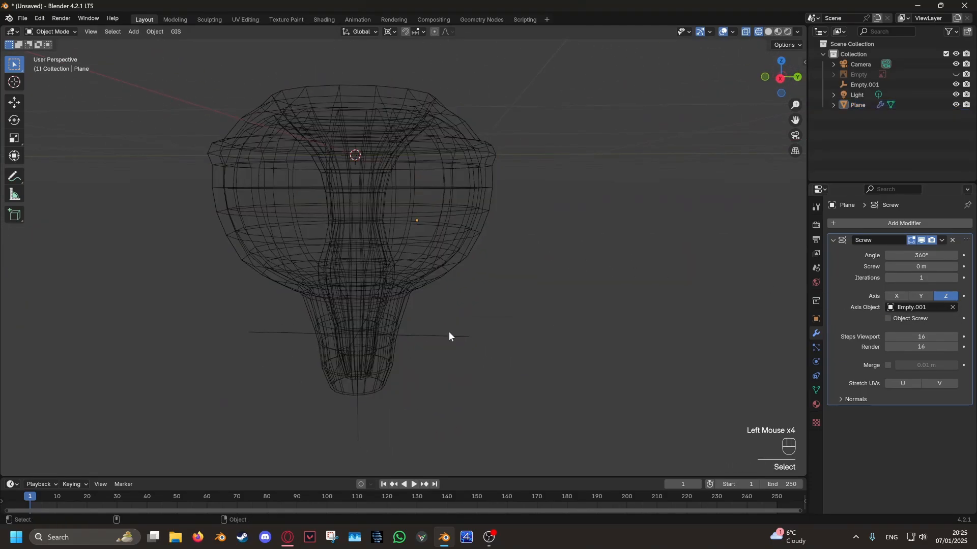
- Show the reference image again and try moving Empty.001 sideways in the right view
left_click(450, 336)
middle_click_drag(451, 342, 571, 340)
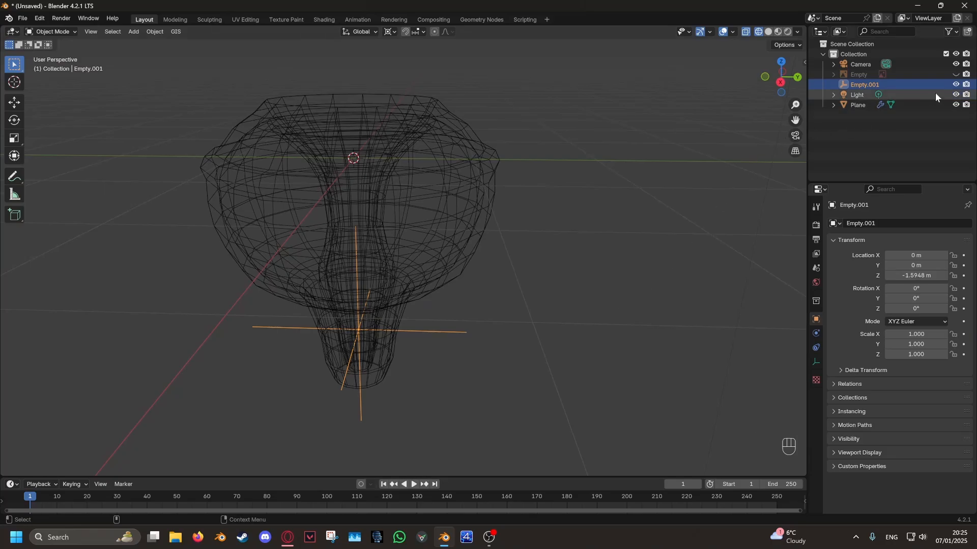
left_click(955, 74)
right_click(657, 292)
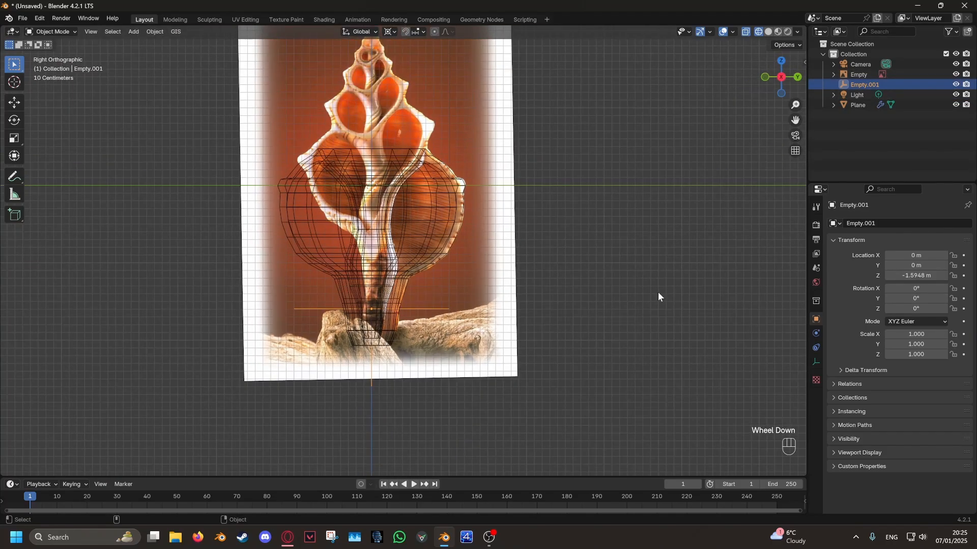
key("g")
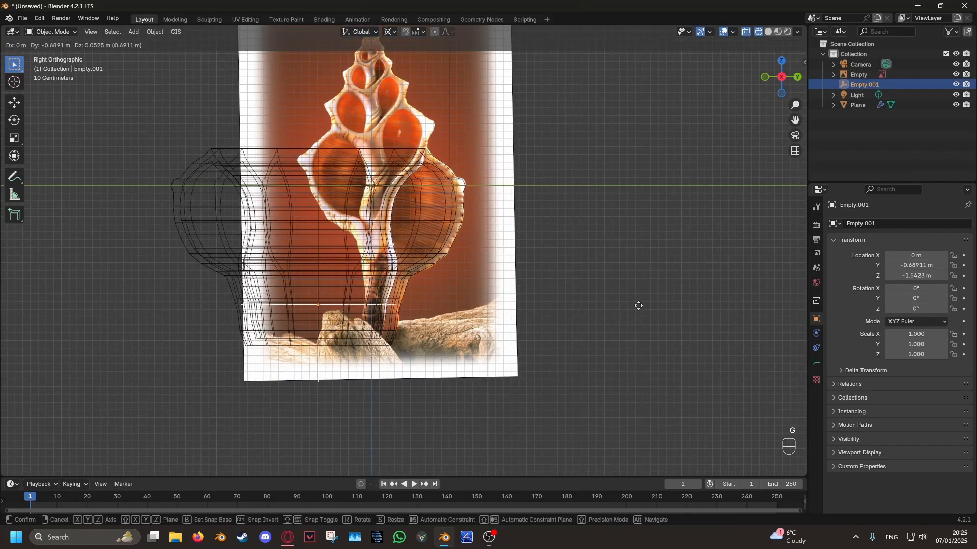
right_click(650, 301)
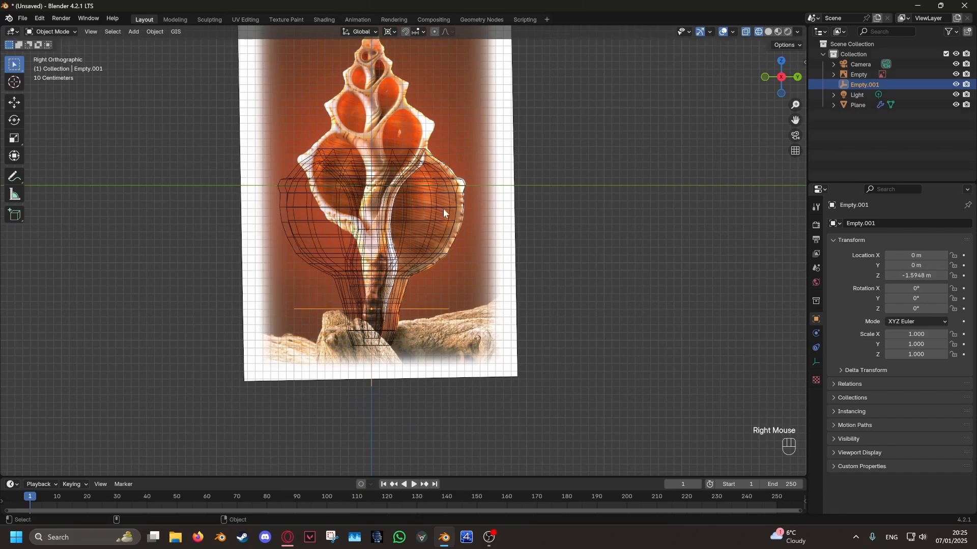
- Set the outline's Screw modifier offset to 1.04 m and compare the spiral with the reference image
left_click(435, 213)
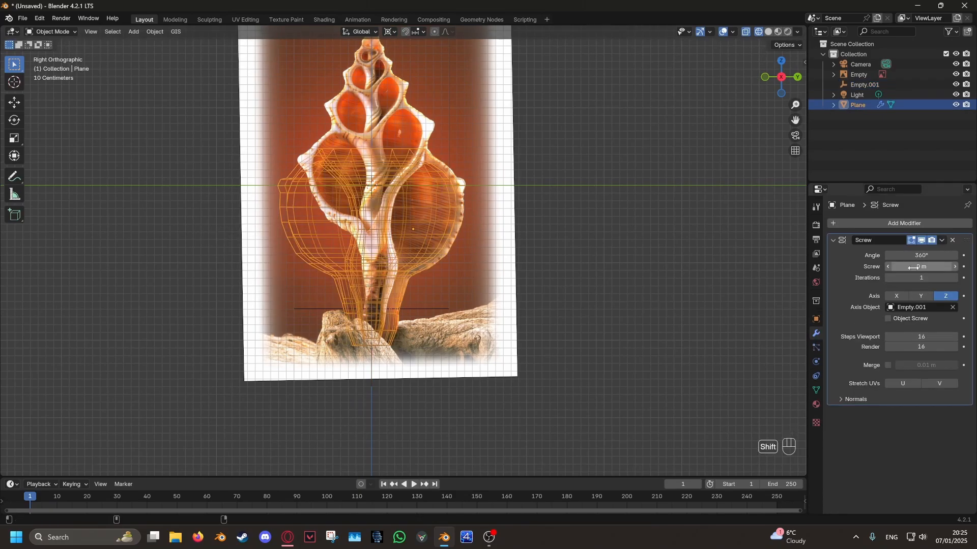
left_click_drag(913, 267, 959, 267, "shift")
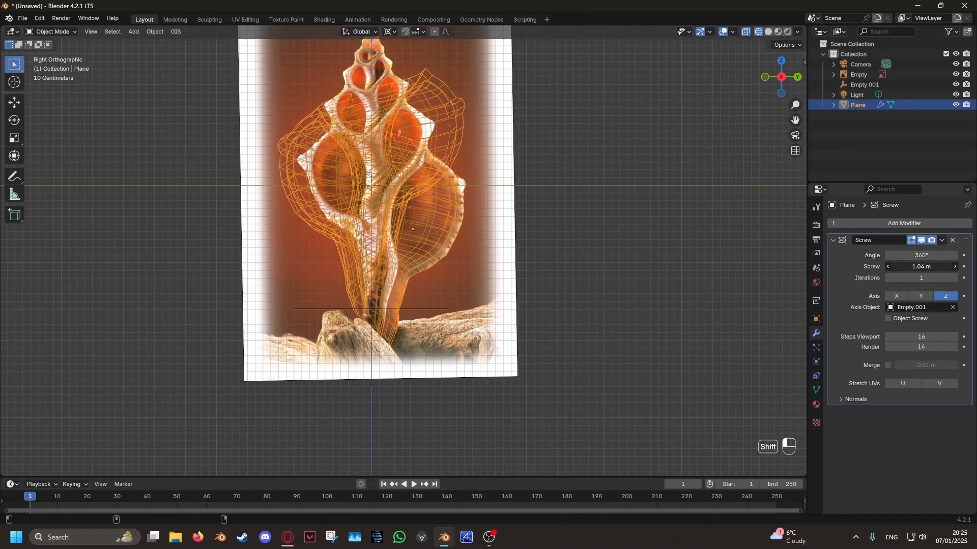
middle_click_drag(737, 267, 720, 181)
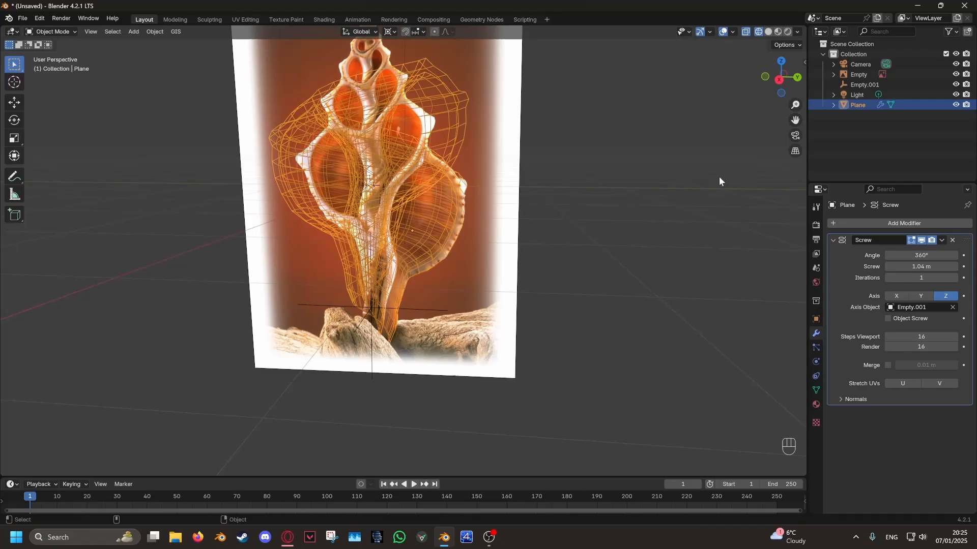
left_click(780, 81)
scroll(657, 240, "down", 2, "shift")
- Replace the outline object's Screw modifier with an Array modifier
left_click(953, 240)
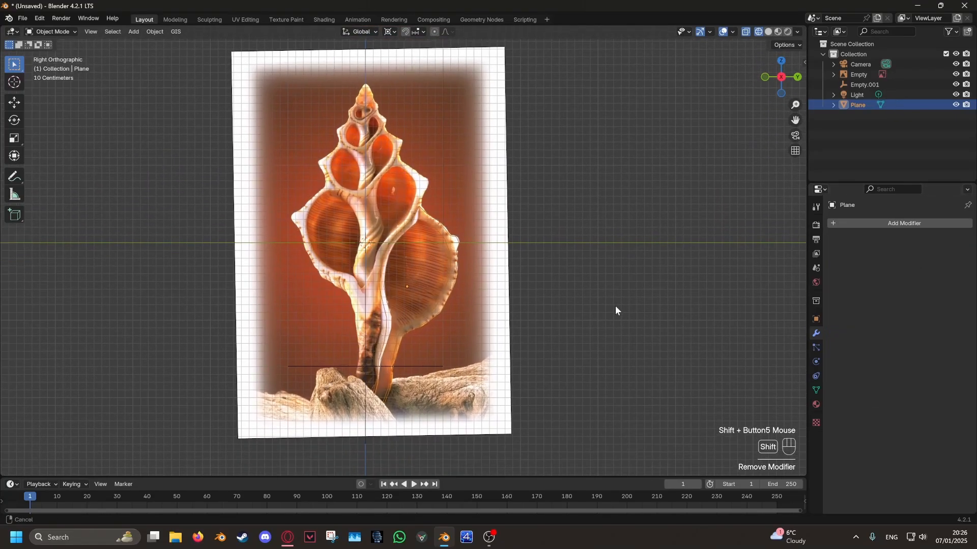
scroll(617, 266, "down", 2, "shift")
left_click(889, 223)
mouse_move(893, 221)
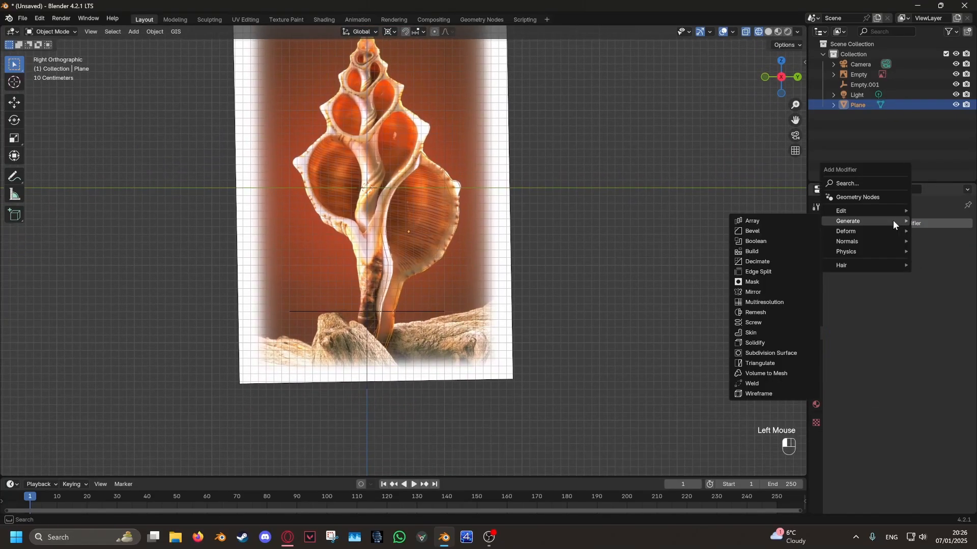
left_click(765, 224)
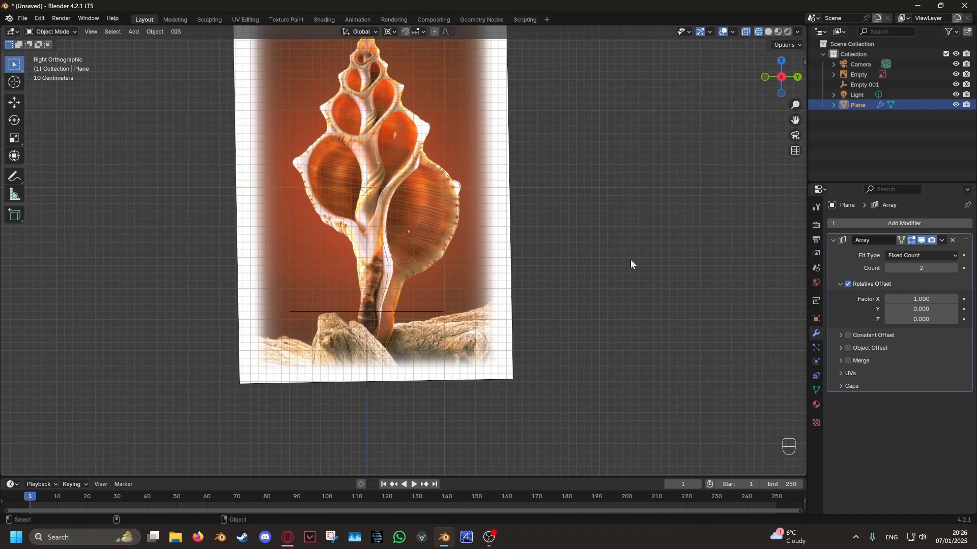
- Switch the Array modifier from Relative Offset to Object Offset with Empty.001 as the offset object
left_click(842, 284)
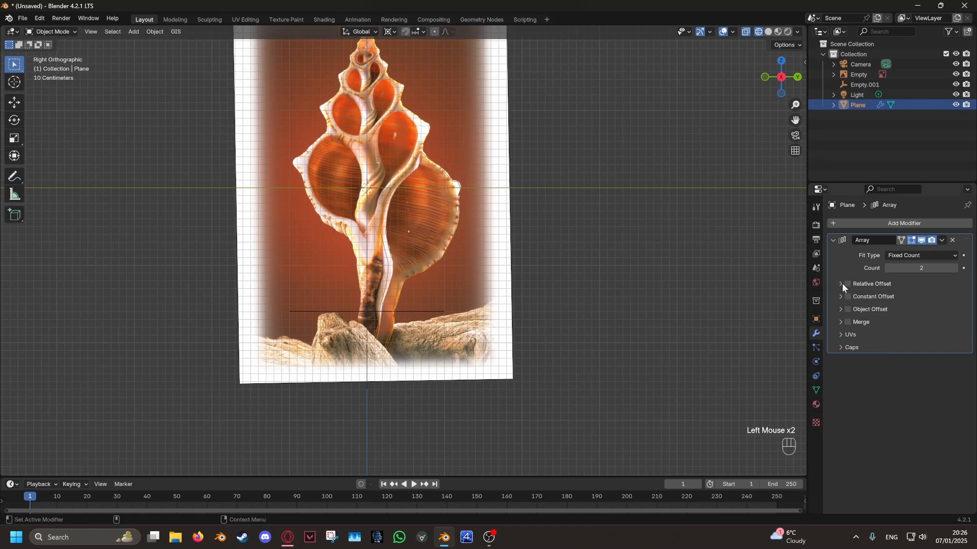
left_click(953, 324)
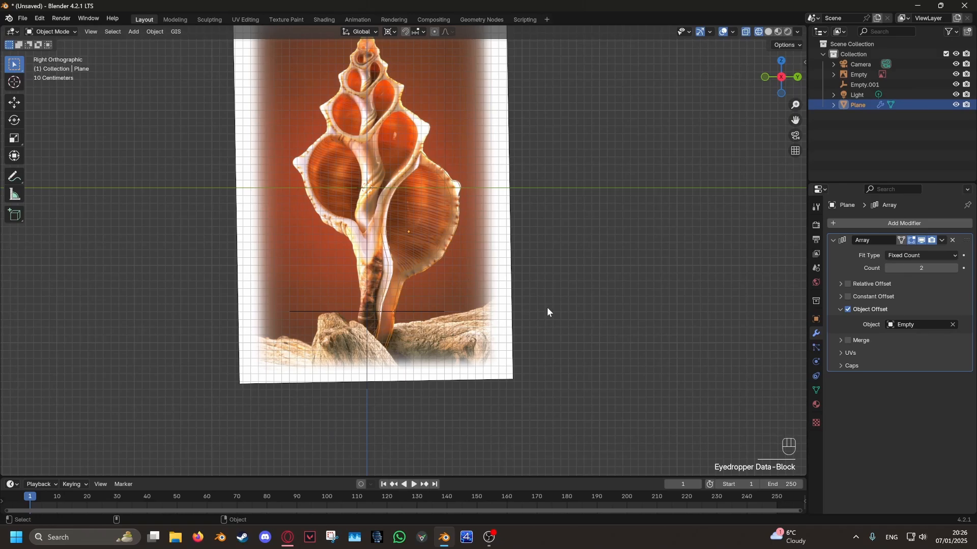
middle_click_drag(547, 312, 584, 396)
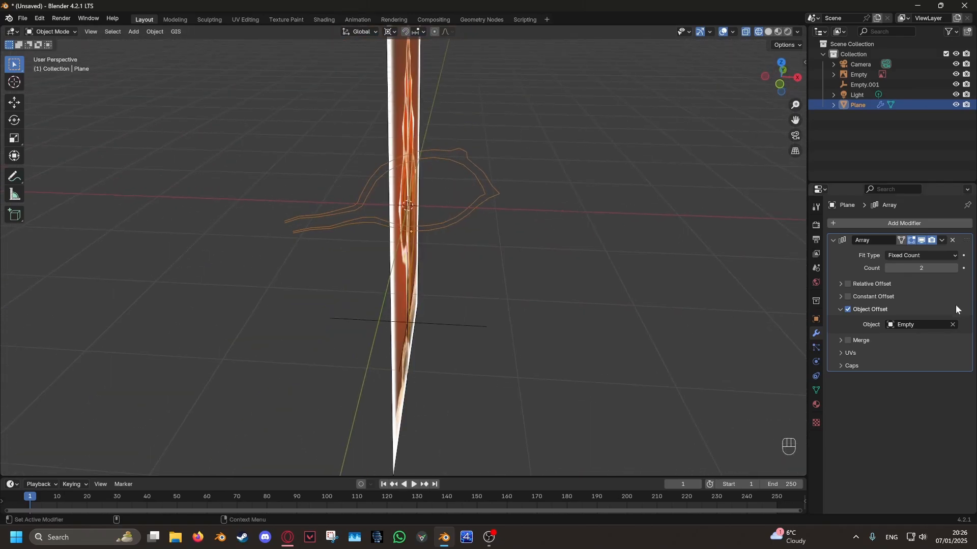
left_click(485, 322)
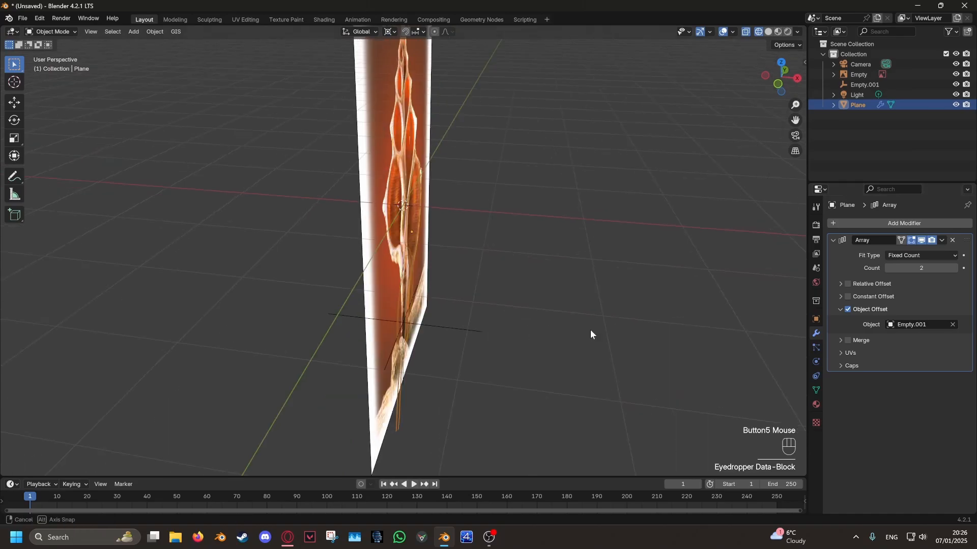
- Snap the 3D cursor to Empty.001
middle_click_drag(590, 331, 447, 318)
scroll(446, 318, "up", 4)
middle_click_drag(410, 356, 436, 328, "shift")
scroll(427, 312, "down", 4)
left_click(447, 316)
left_click(447, 319)
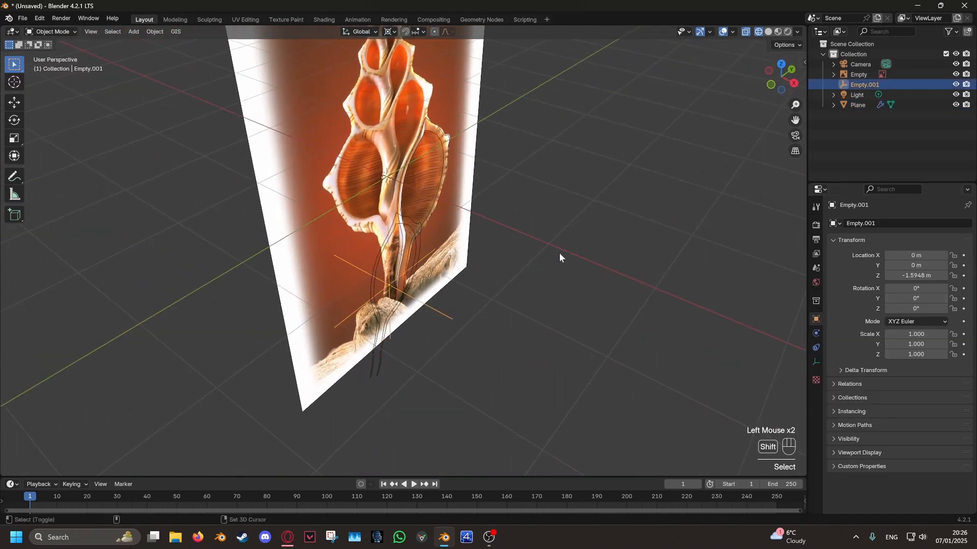
key("shift+s")
left_click(549, 330)
middle_click_drag(549, 330, 445, 245)
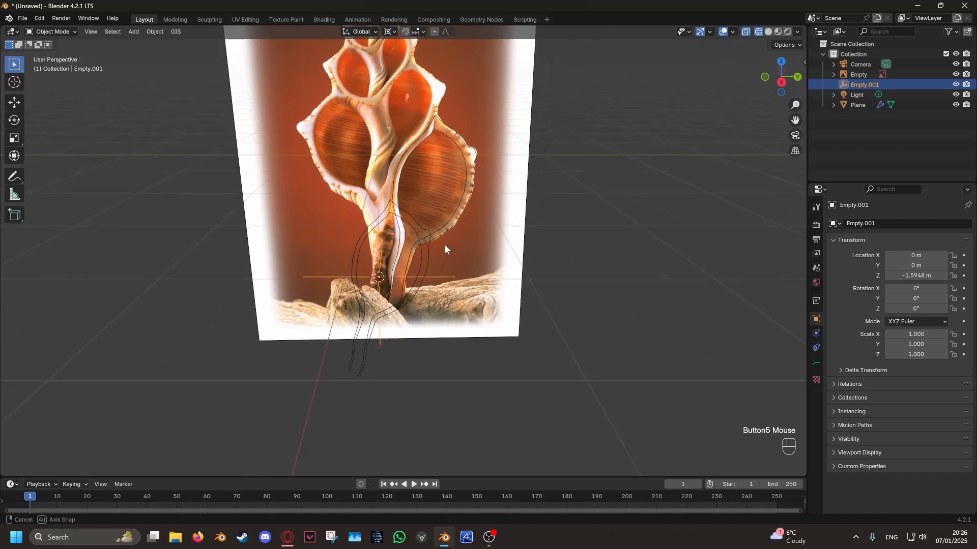
- Set the outline object's origin to the 3D cursor
left_click(417, 224)
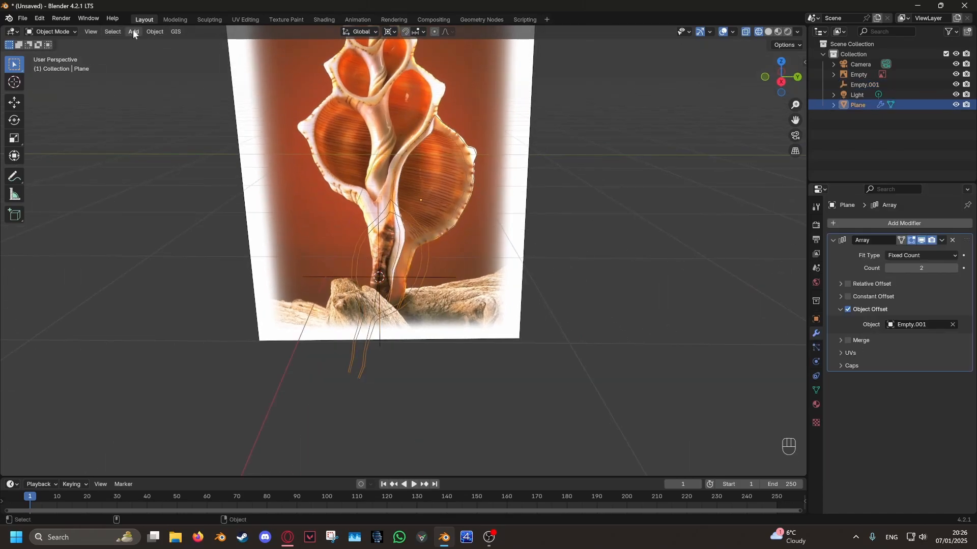
left_click(155, 31)
mouse_move(173, 55)
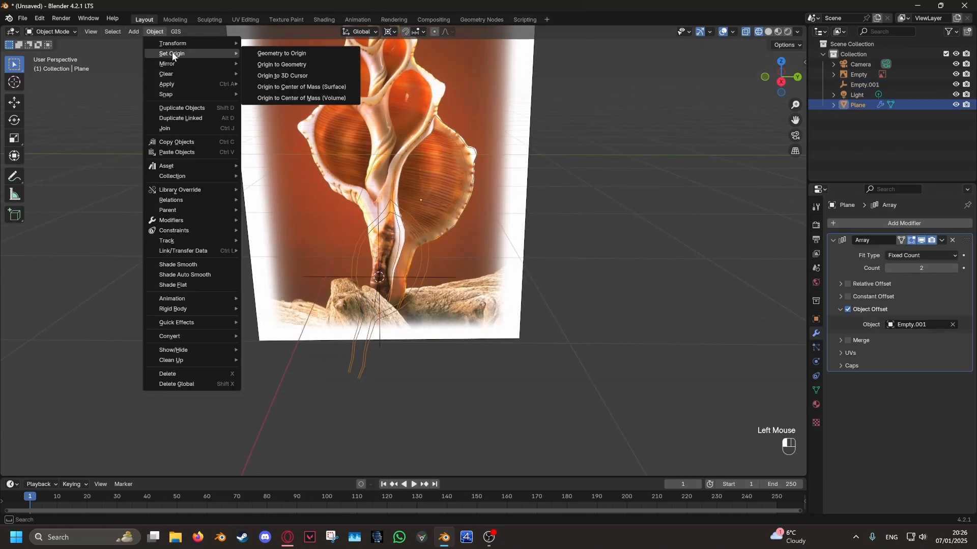
left_click(293, 77)
middle_click_drag(296, 80, 444, 285)
- Rotate Empty.001 about the Z axis in top view to about 12.3°
double_click(414, 278)
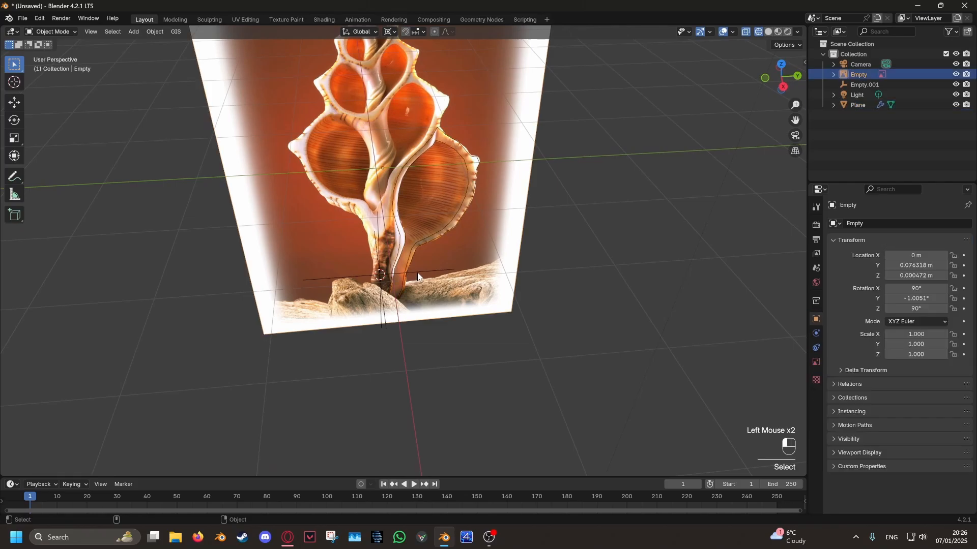
left_click(782, 64)
key("r")
key("z")
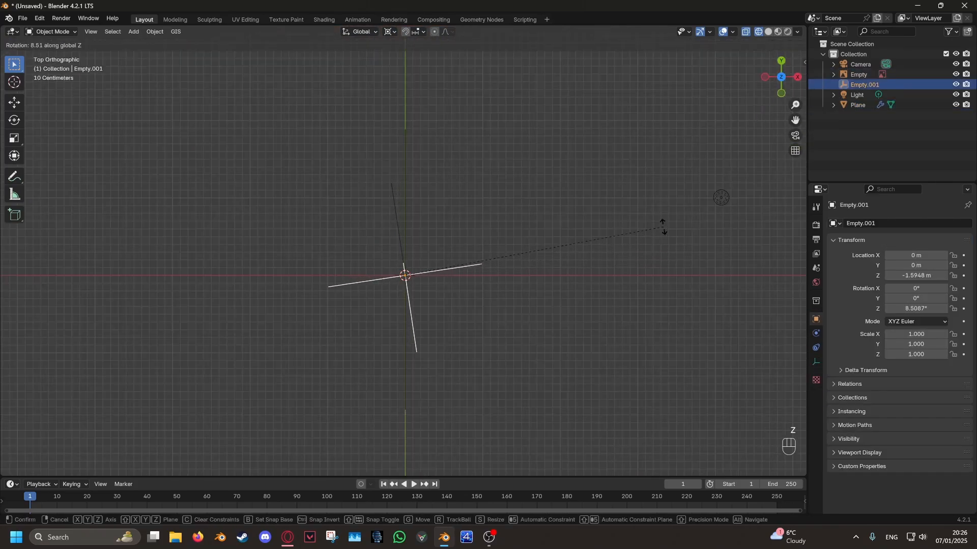
left_click(662, 228)
middle_click_drag(661, 229, 726, 264)
key("r")
key("z")
left_click(612, 184)
- Set the outline's Array modifier count to 32
left_click(431, 193)
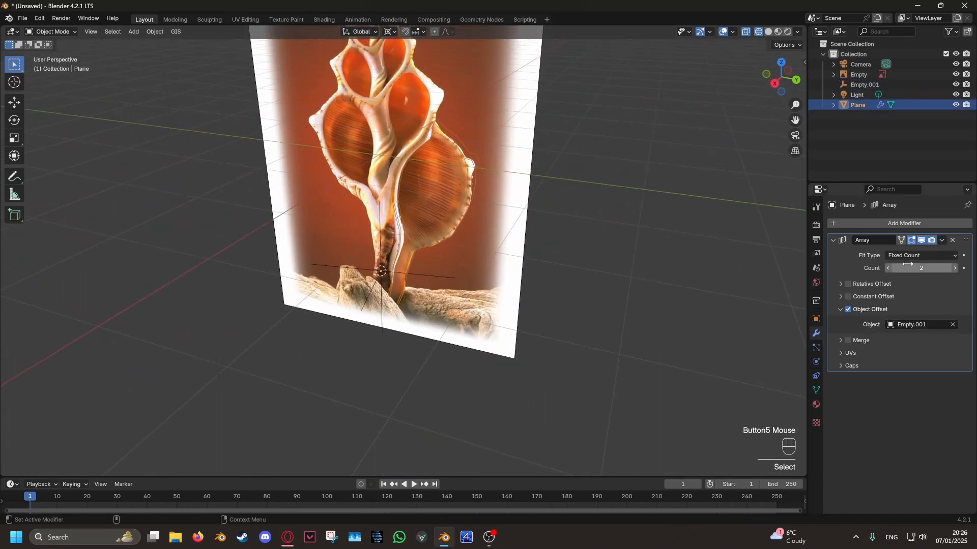
key("Return")
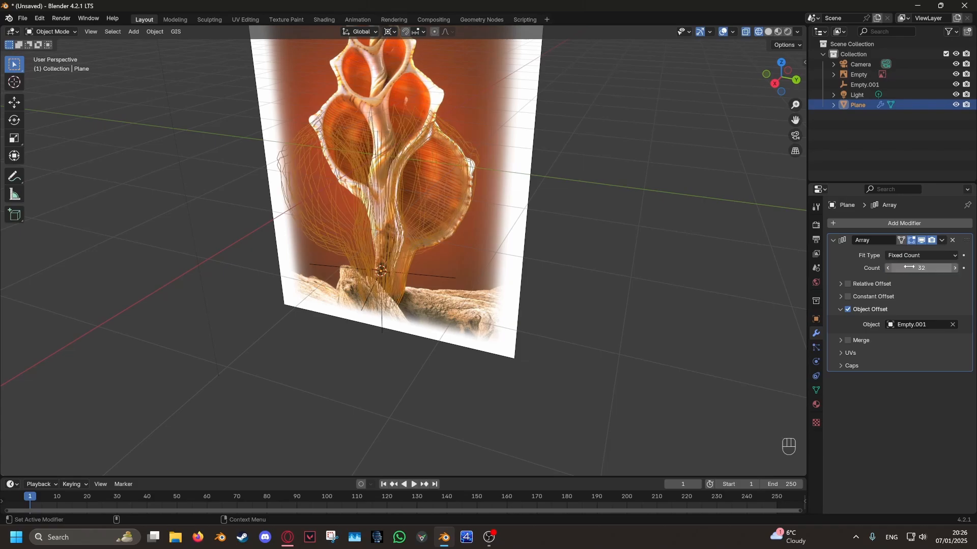
middle_click_drag(676, 229, 410, 296)
- Fine-tune Empty.001's Z rotation to about 11.26° in top view
left_click(439, 284)
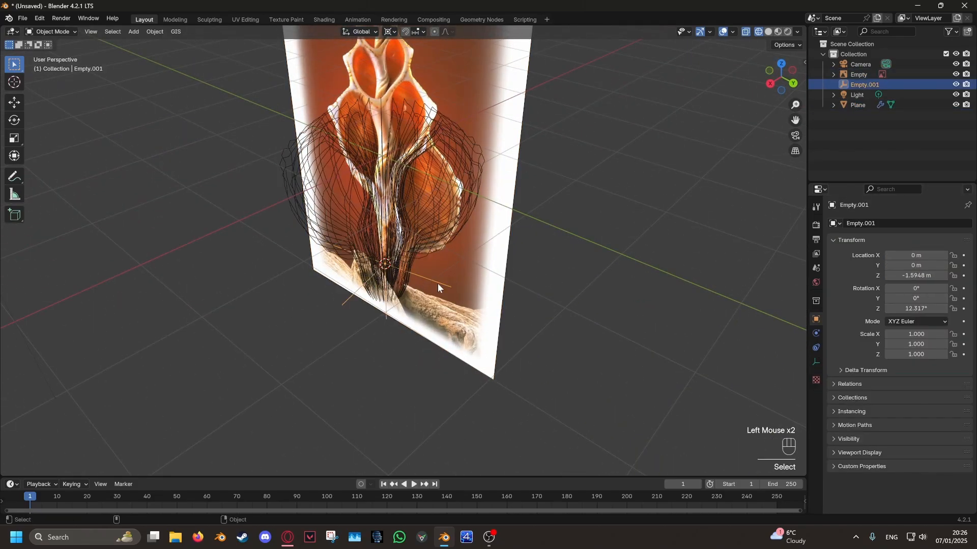
left_click(782, 65)
key("r")
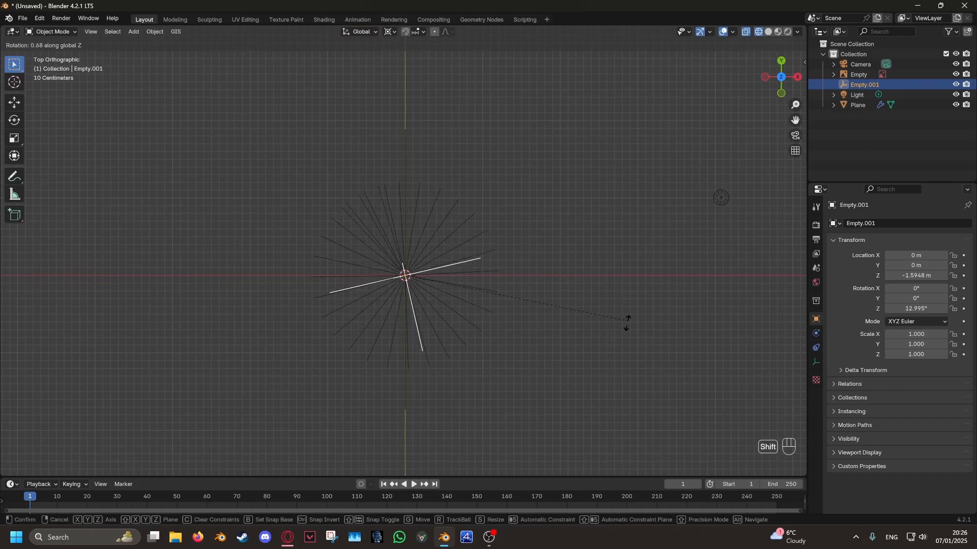
left_click(460, 384, "shift")
middle_click_drag(475, 377, 487, 258)
- In right view, raise Empty.001 to about Z −1.567 m and scale it down to about 0.979
left_click(786, 79)
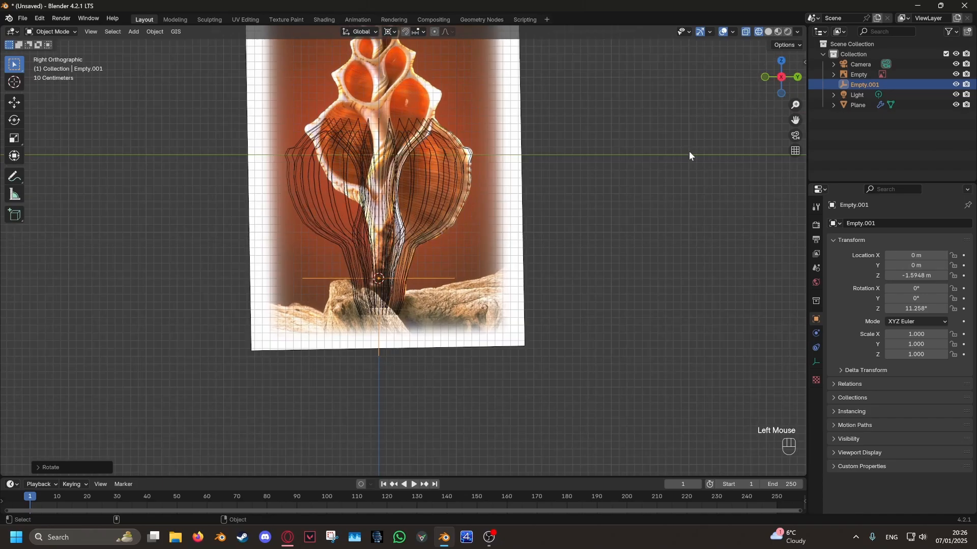
scroll(661, 178, "up", 3)
key("g")
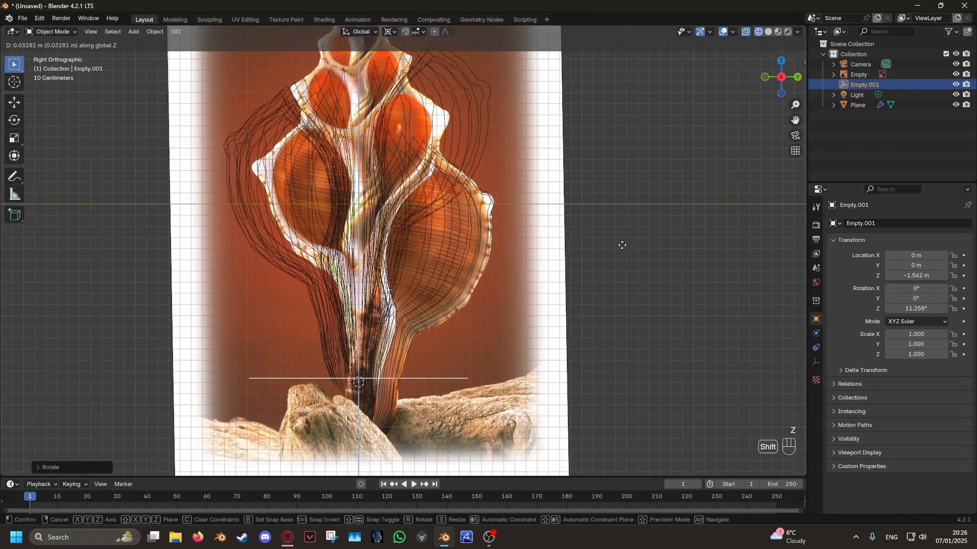
left_click(631, 265)
key("s")
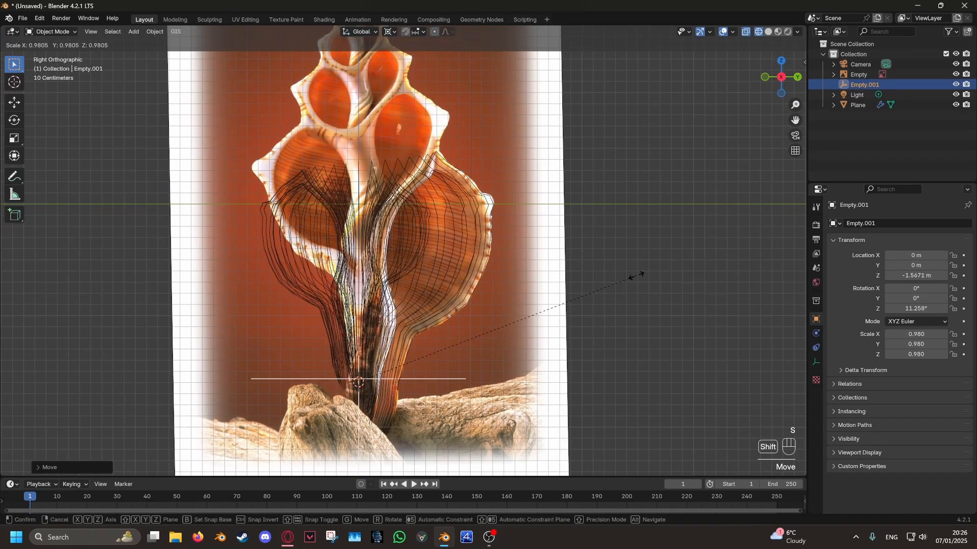
left_click(632, 276)
- Raise Empty.001 to about Z −1.54 m and adjust its scale to about 0.984
key("g")
key("z")
left_click(639, 246)
key("s")
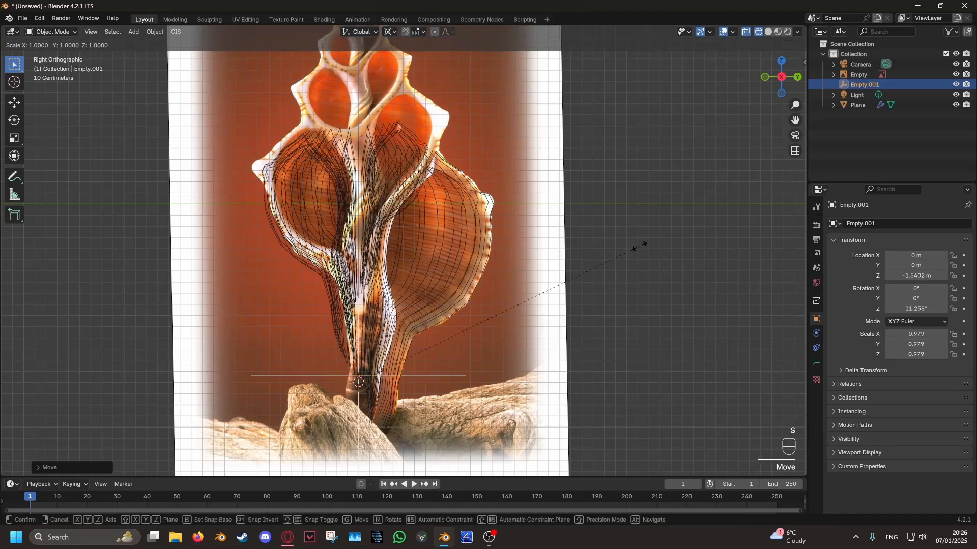
left_click(653, 244)
middle_click_drag(605, 235, 627, 285, "shift")
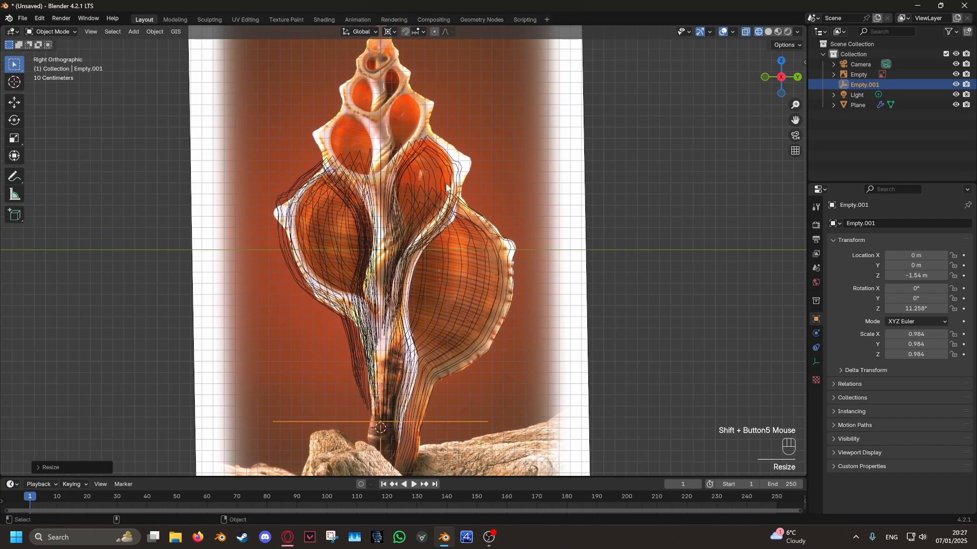
- Increase the outline's Array count until the copies reach the shell's tip
left_click(451, 184)
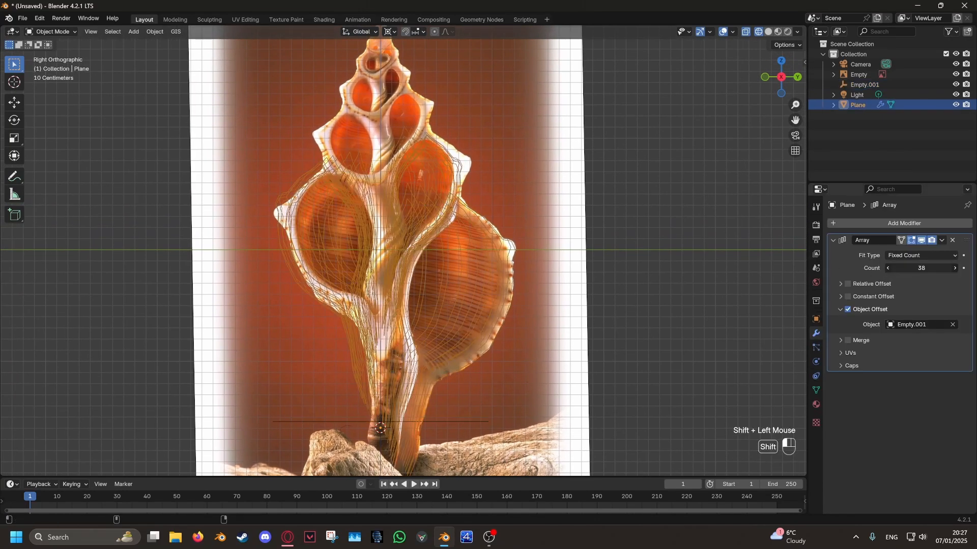
left_click_drag(921, 268, 952, 268, "shift")
middle_click_drag(529, 406, 546, 382, "shift")
- Raise Empty.001 to about Z −1.534 m and rescale it to fit the spiral to the reference chambers
left_click(483, 395)
left_click(483, 397)
middle_click_drag(630, 285, 639, 321, "shift")
key("g")
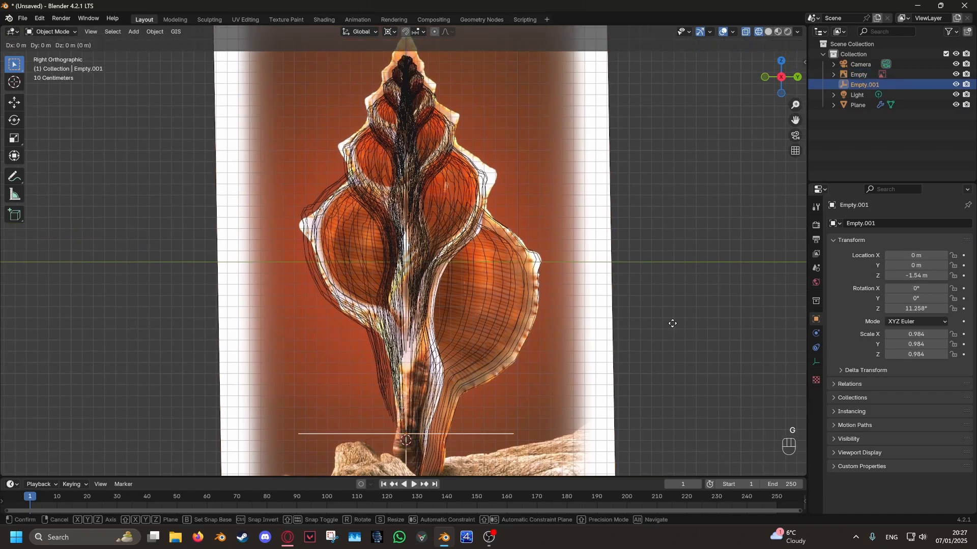
key("z")
left_click(672, 319)
key("s")
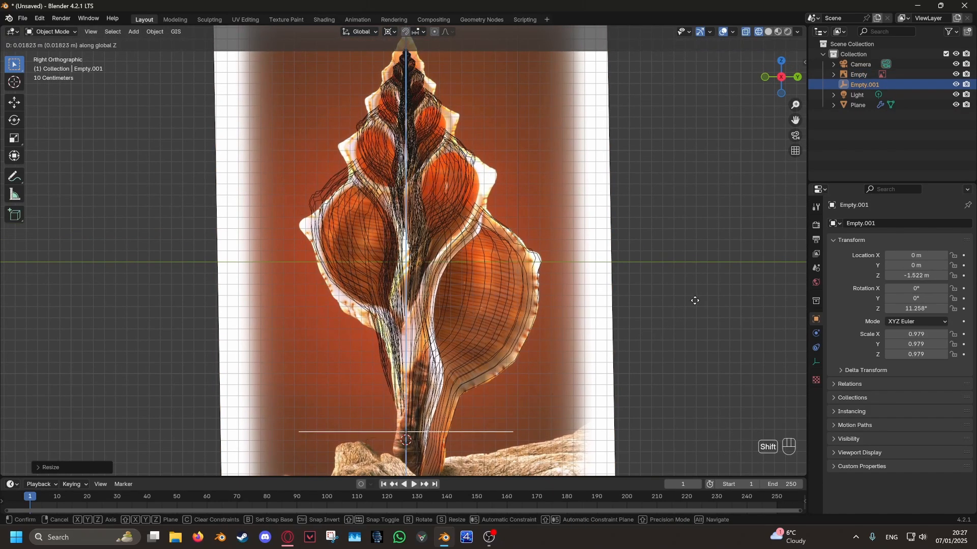
left_click(700, 297)
key("g")
key("z")
key("z")
left_click(702, 293)
- Refine Empty.001 to a scale of about 0.984 and a Z location of about −1.538 m
key("s")
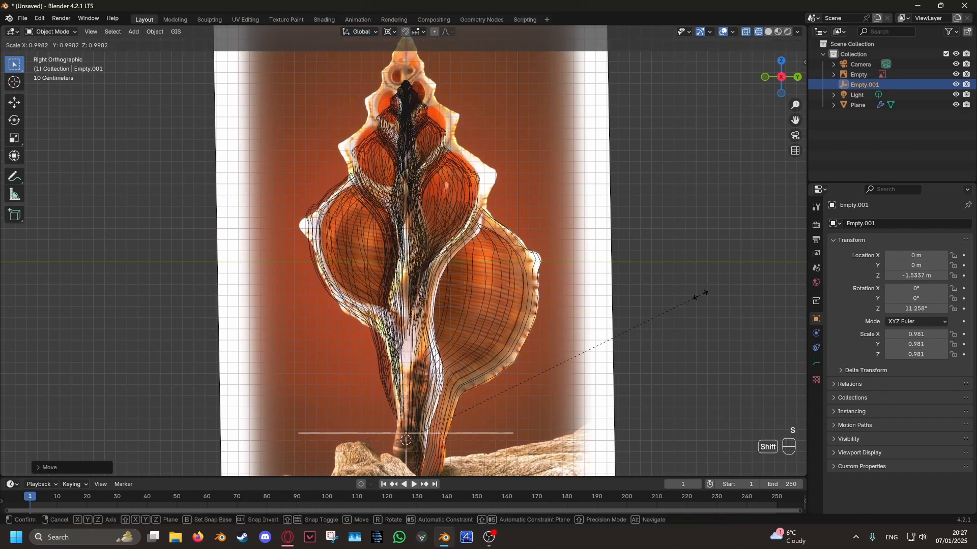
left_click(681, 271, "shift")
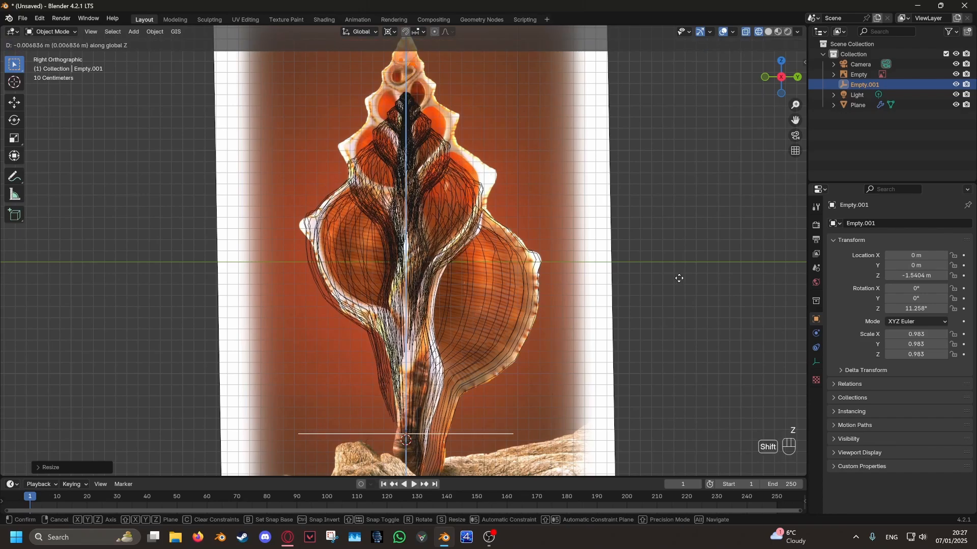
key("g")
key("z")
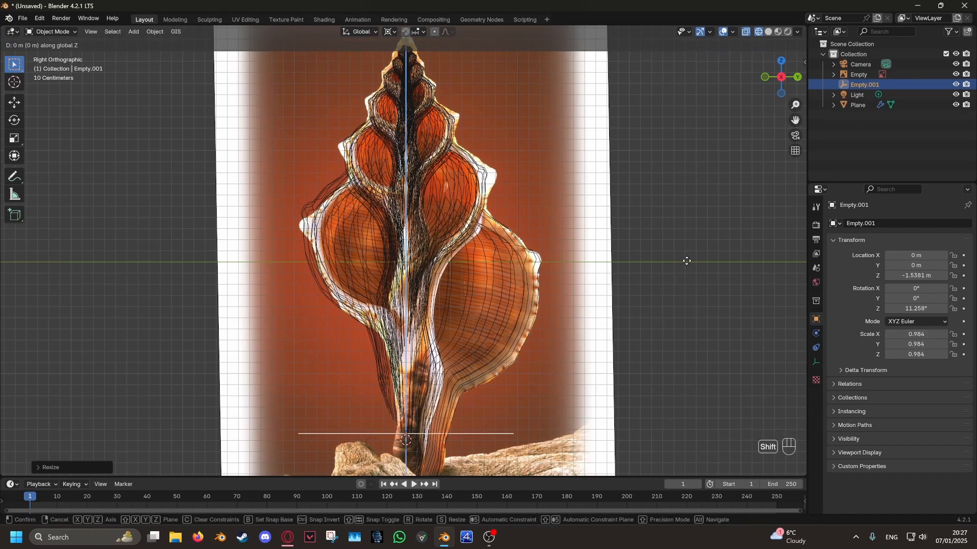
left_click(685, 262)
scroll(660, 279, "up", 2)
scroll(642, 284, "down", 2)
- Reduce the outline's Array count to 246
left_click(409, 113)
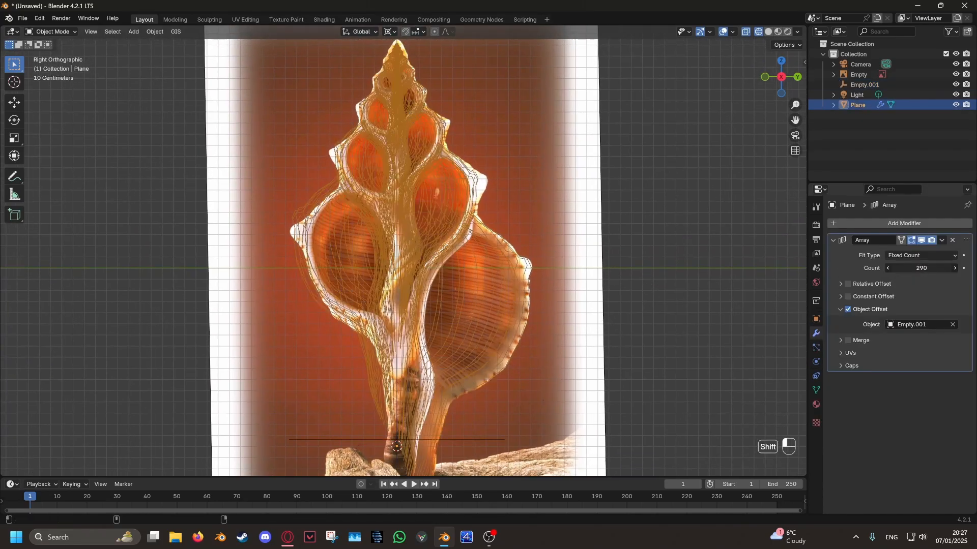
left_click(403, 440)
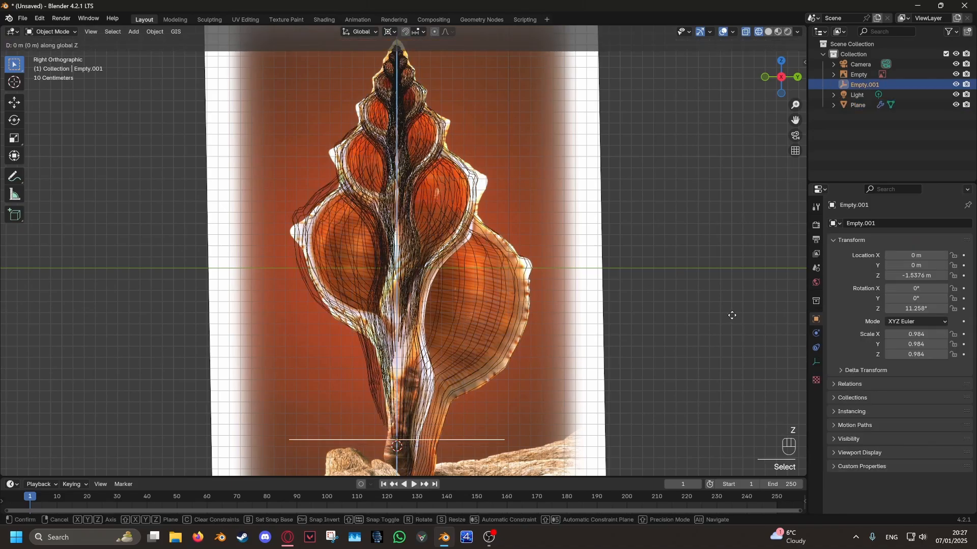
scroll(675, 336, "down", 2)
- Hide the reference image and inspect the wireframe spiral on its own
middle_click_drag(676, 337, 439, 341)
left_click(462, 214)
key("h")
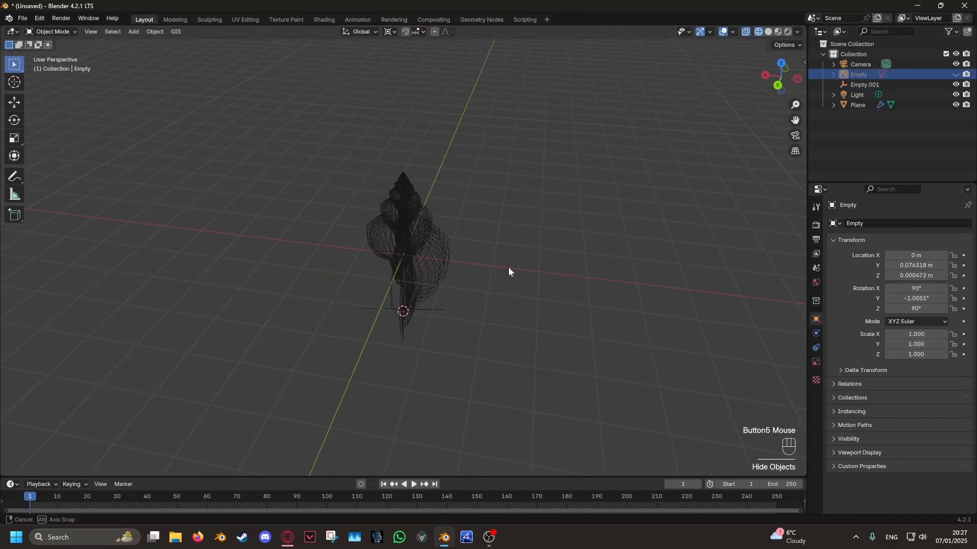
middle_click_drag(510, 270, 671, 251)
scroll(532, 266, "up", 2)
- Rename the Plane object as shell
left_click(469, 259)
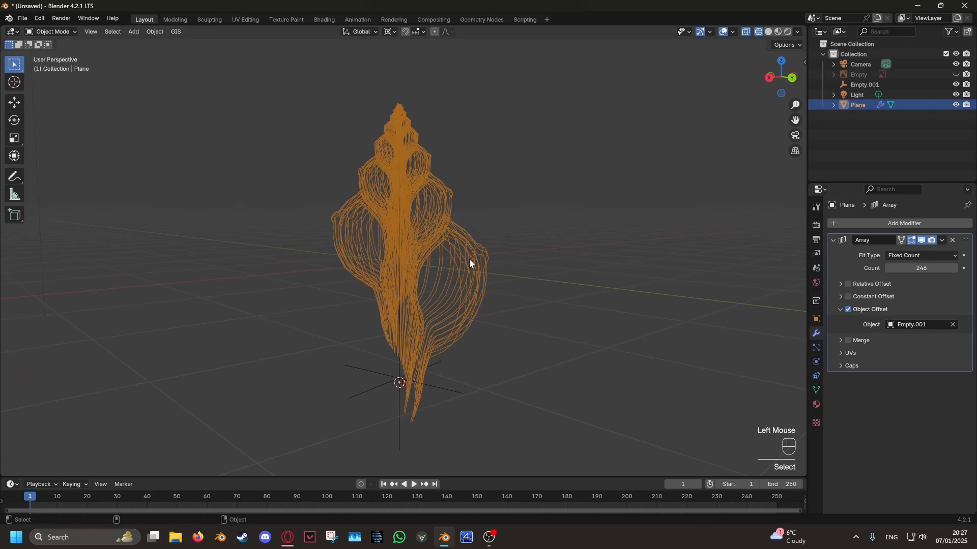
double_click(869, 108)
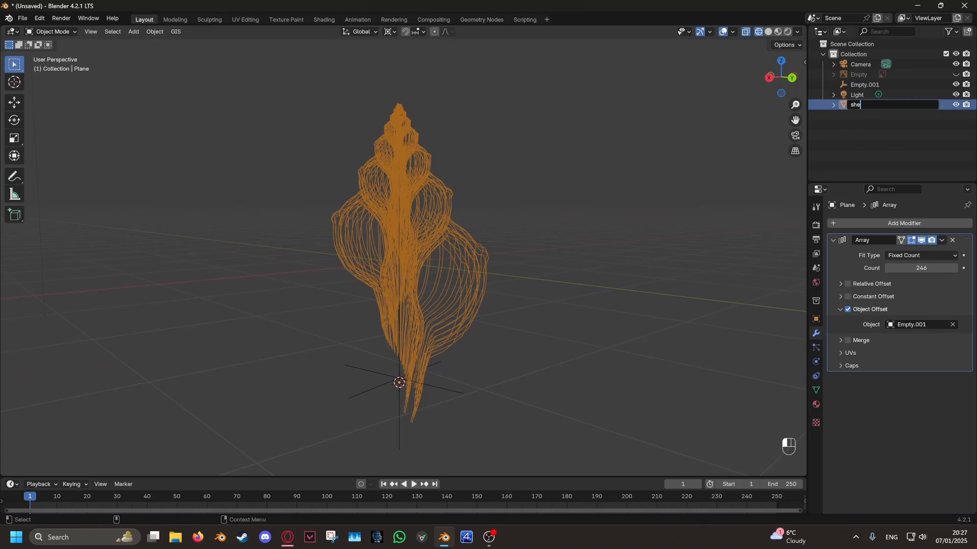
left_click(496, 307)
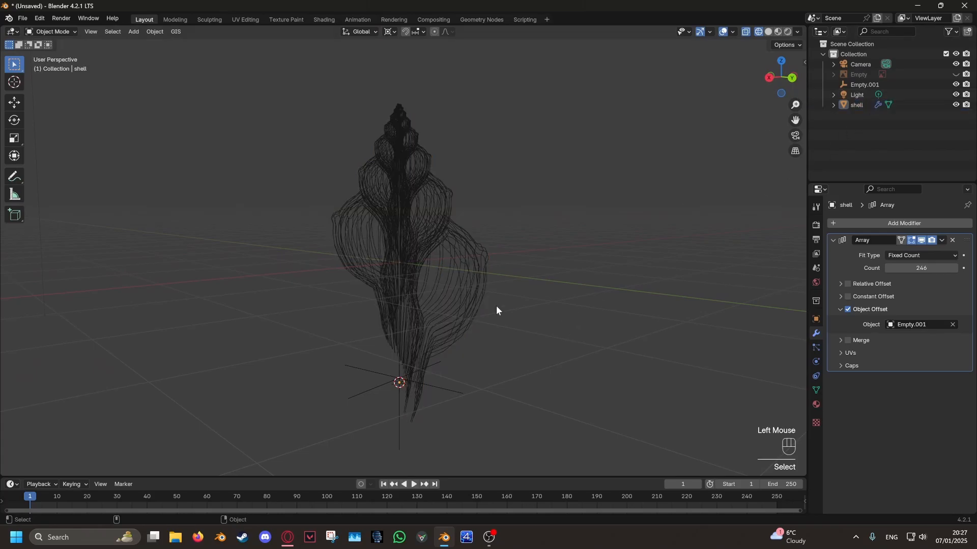
middle_click_drag(496, 307, 597, 297)
- Duplicate the shell's Array modifier and collapse both modifiers
left_click(478, 270)
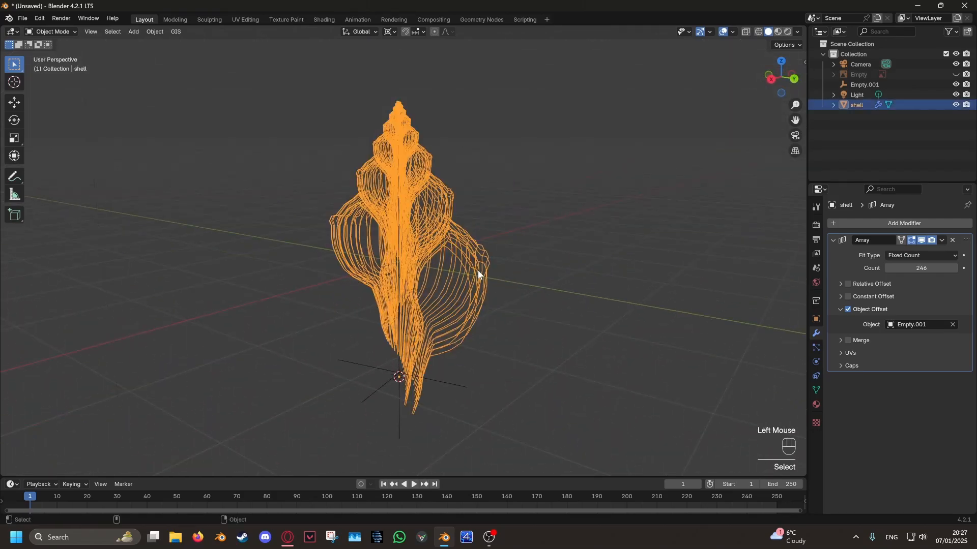
left_click(941, 240)
left_click(920, 257)
middle_click_drag(590, 284, 732, 279)
left_click(834, 240)
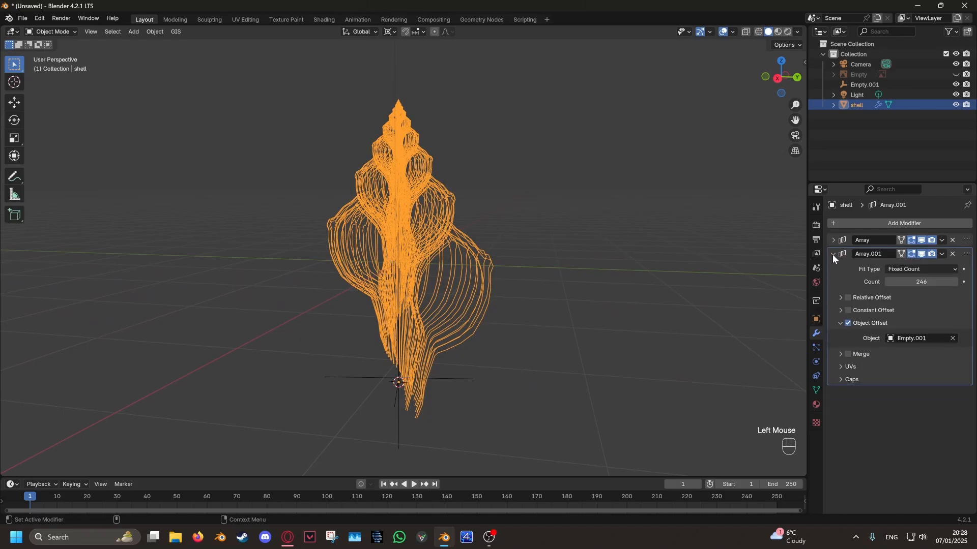
left_click(832, 255)
- Examine the shell's base outlines in Edit Mode and return to Object Mode
left_click(942, 241)
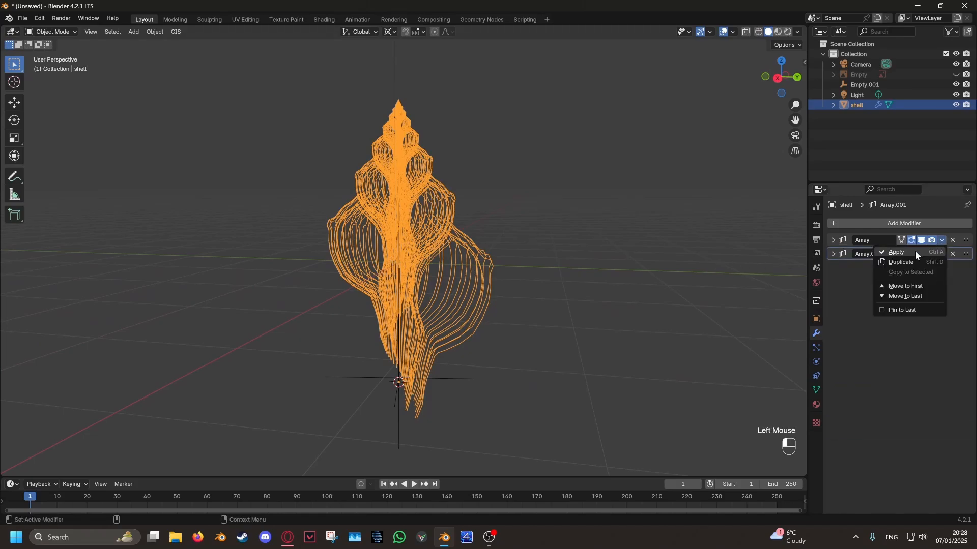
middle_click_drag(590, 279, 458, 331)
key("Tab")
key("a")
middle_click_drag(402, 344, 558, 331)
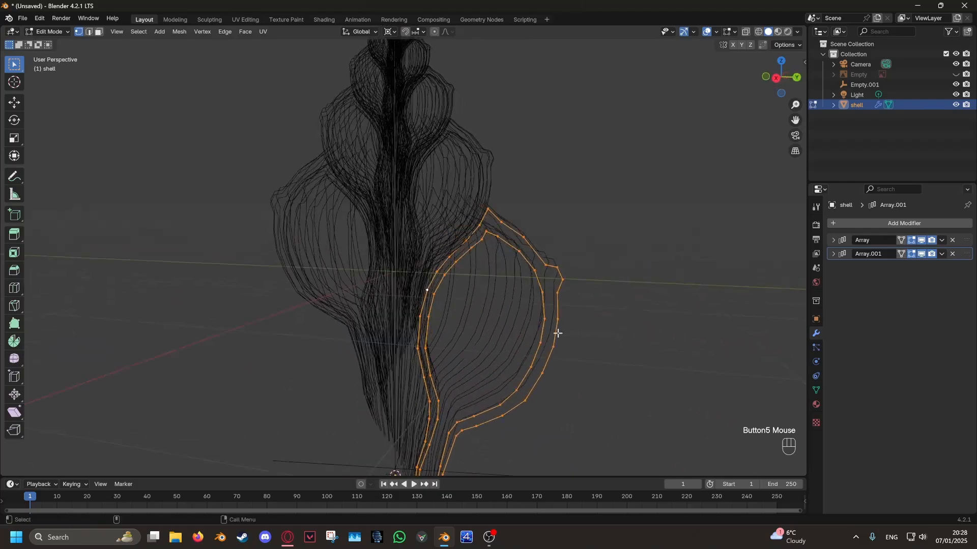
key("Tab")
- Apply the shell's first Array modifier and enter Edit Mode
left_click(941, 241)
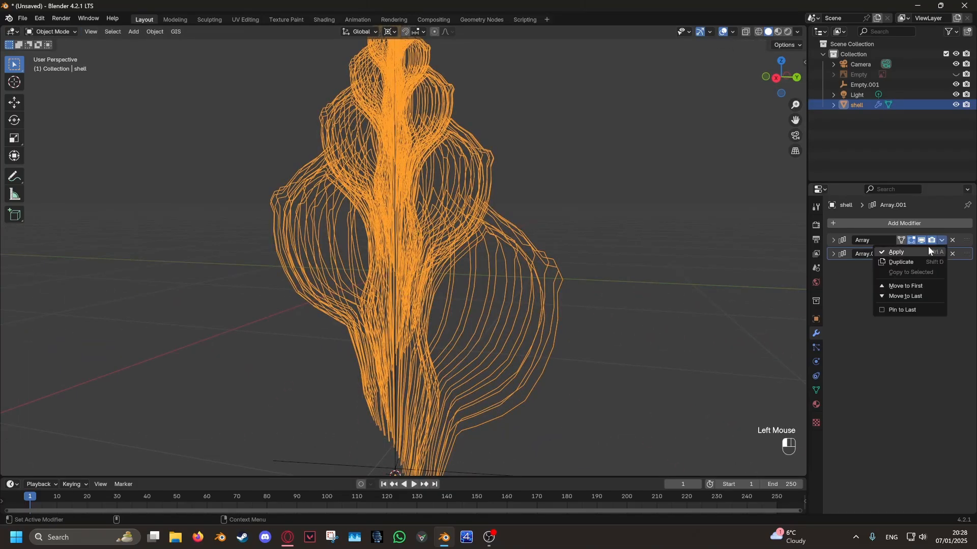
left_click(928, 249)
key("Tab")
- Loop-select the inner and outer wall outlines of the first two profiles at the shell's opening
middle_click_drag(642, 277, 726, 312)
left_click(671, 313)
scroll(636, 354, "up", 3)
middle_click_drag(635, 353, 584, 259, "shift")
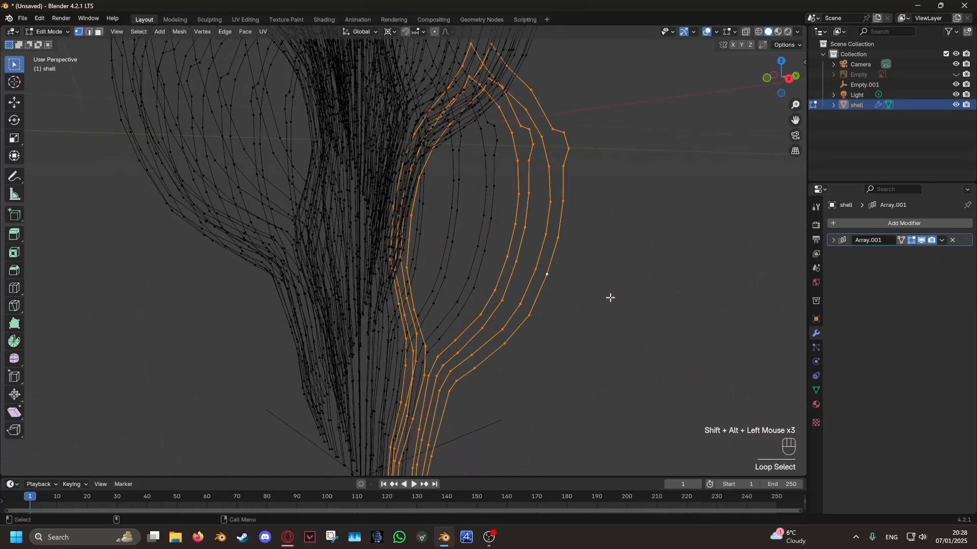
scroll(610, 298, "down", 2)
middle_click_drag(610, 300, 471, 336)
scroll(508, 344, "down", 3)
middle_click_drag(601, 365, 552, 286)
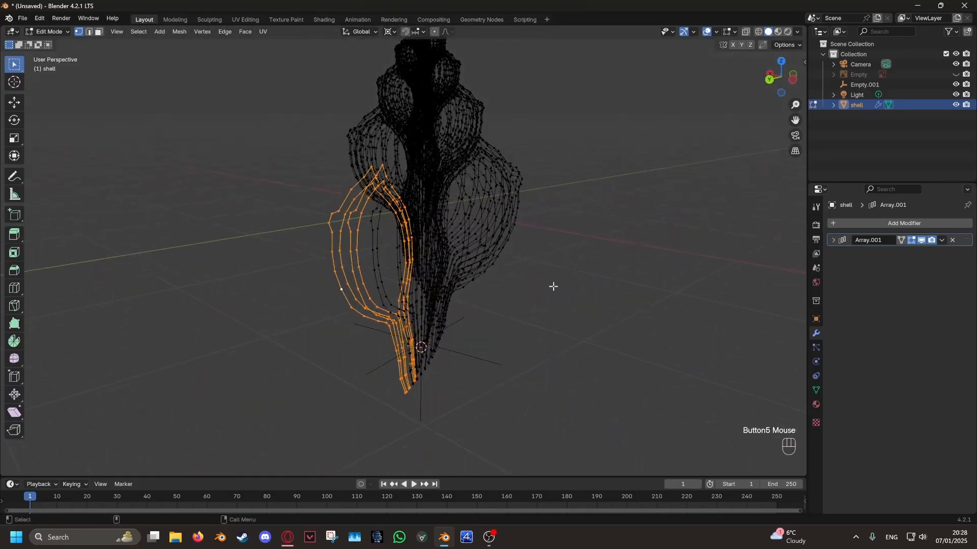
- Separate the selected outlines into their own object and select that object in Object Mode
right_click(554, 286)
mouse_move(524, 480)
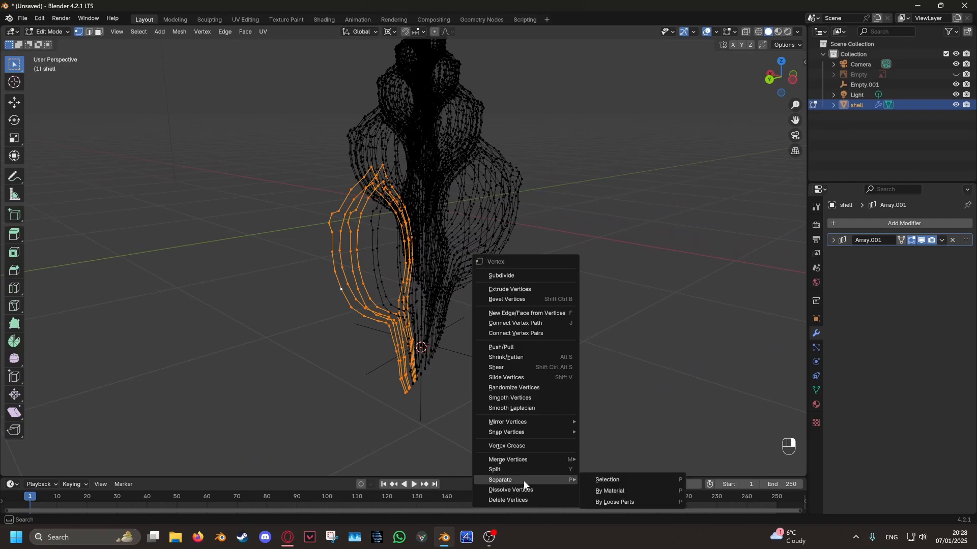
left_click(601, 480)
middle_click_drag(403, 326, 582, 342)
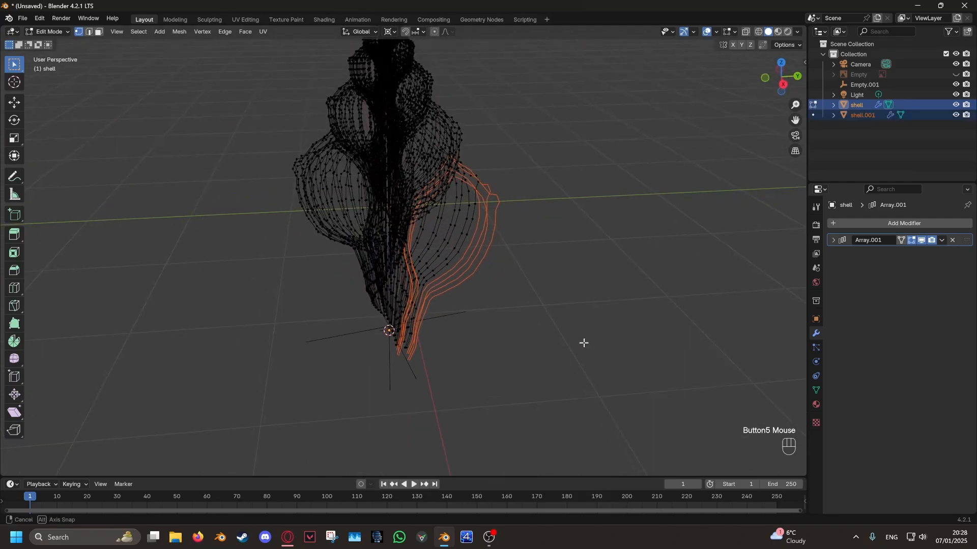
key("Tab")
left_click(494, 245)
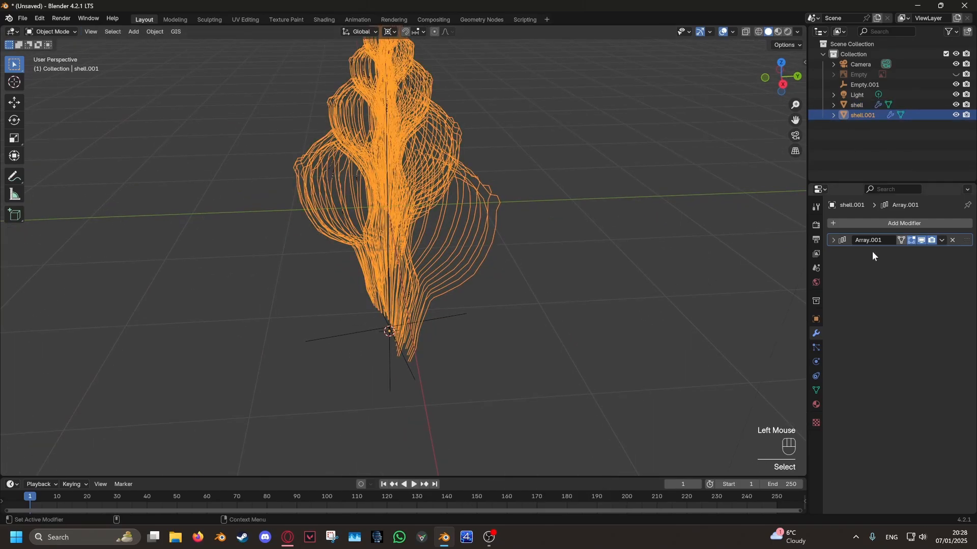
- Turn off the separated outlines' Array display in the viewport and delete the original shell object
left_click(923, 241)
middle_click_drag(675, 276, 538, 211)
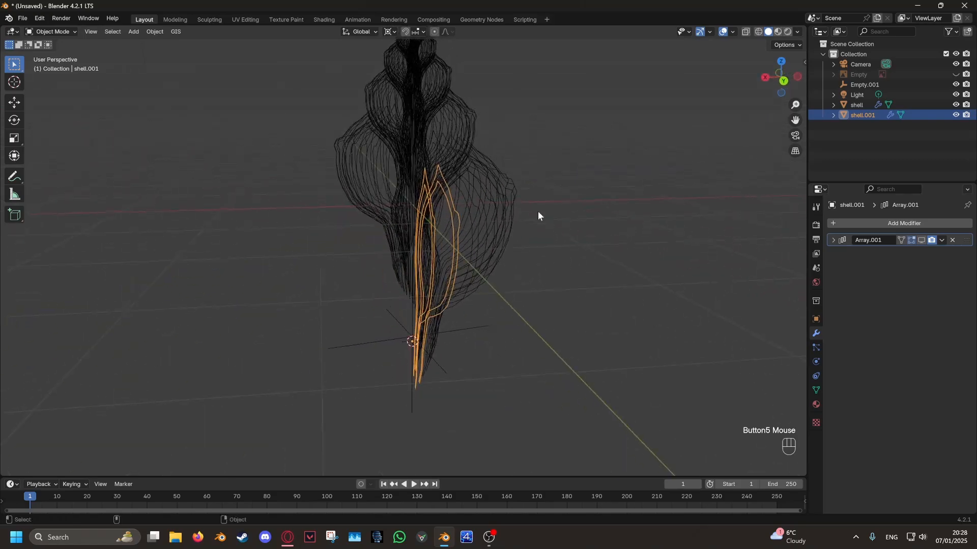
left_click(503, 189)
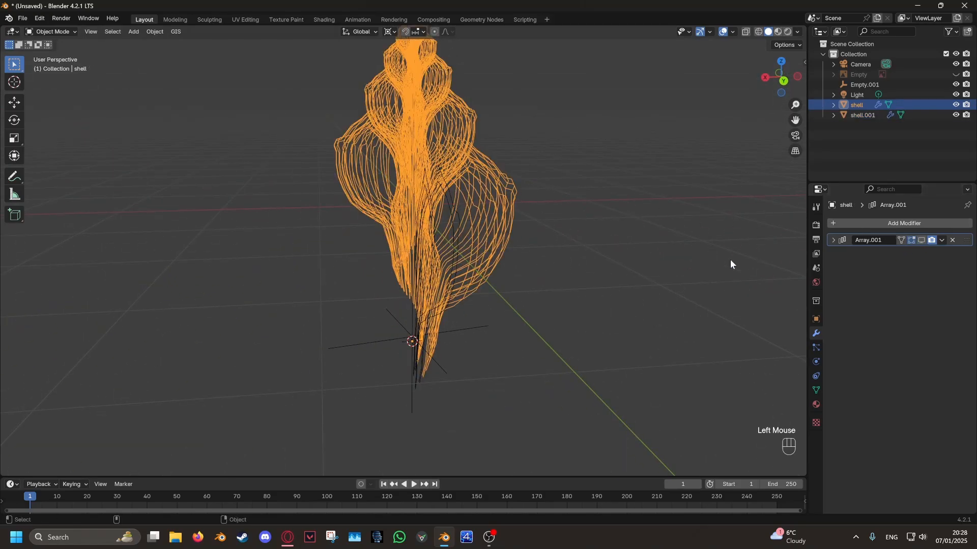
middle_click_drag(730, 261, 564, 305)
key("g")
key("x")
left_click(754, 321)
middle_click_drag(755, 321, 551, 321)
key("Tab")
key("Tab")
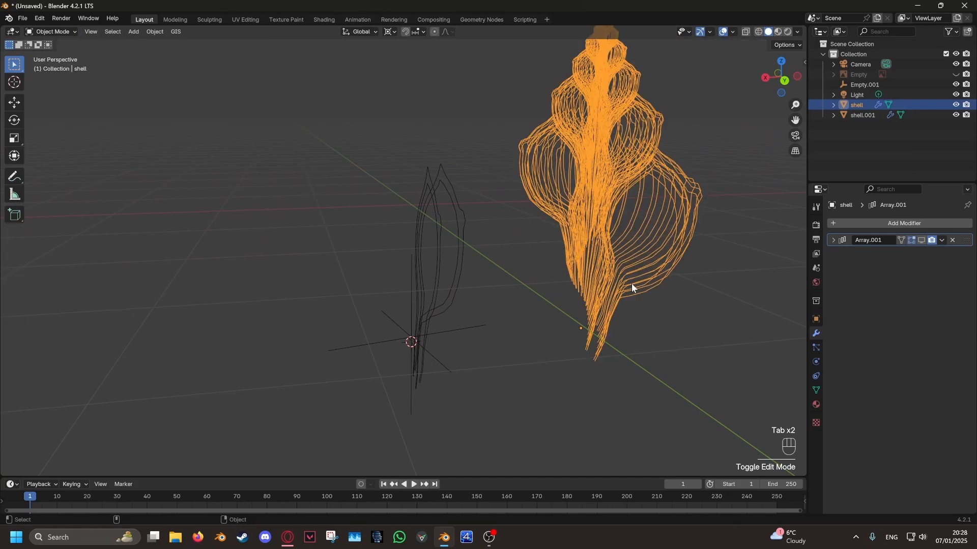
key("x")
left_click(628, 286)
- Select the separated opening outlines and preview their Array in the viewport
left_click(453, 226)
middle_click_drag(453, 226, 550, 341)
left_click(921, 240)
left_click(921, 240)
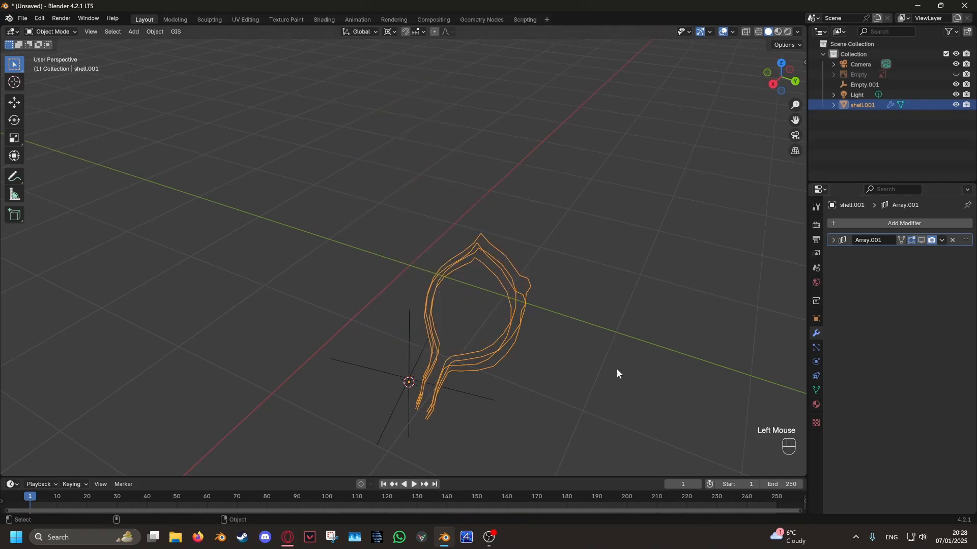
- In Edit Mode, fill faces between the two outer wall outlines along the outer curve of the opening
middle_click_drag(617, 368, 560, 280, "shift")
key("Tab")
middle_click_drag(405, 243, 362, 228)
scroll(379, 315, "up", 1)
middle_click_drag(386, 360, 432, 219, "shift")
middle_click_drag(498, 117, 489, 148, "shift")
key("f")
key("f")
key("f")
key("f")
key("f")
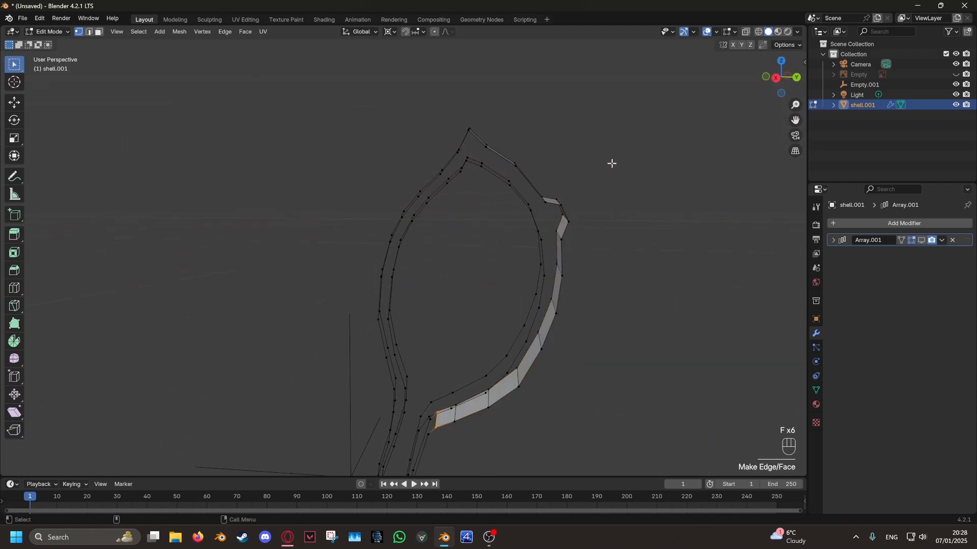
- Continue filling faces around the outer wall outlines and between the two inner wall outlines
middle_click_drag(567, 214, 585, 104, "shift")
scroll(567, 218, "down", 2)
middle_click_drag(566, 218, 446, 190)
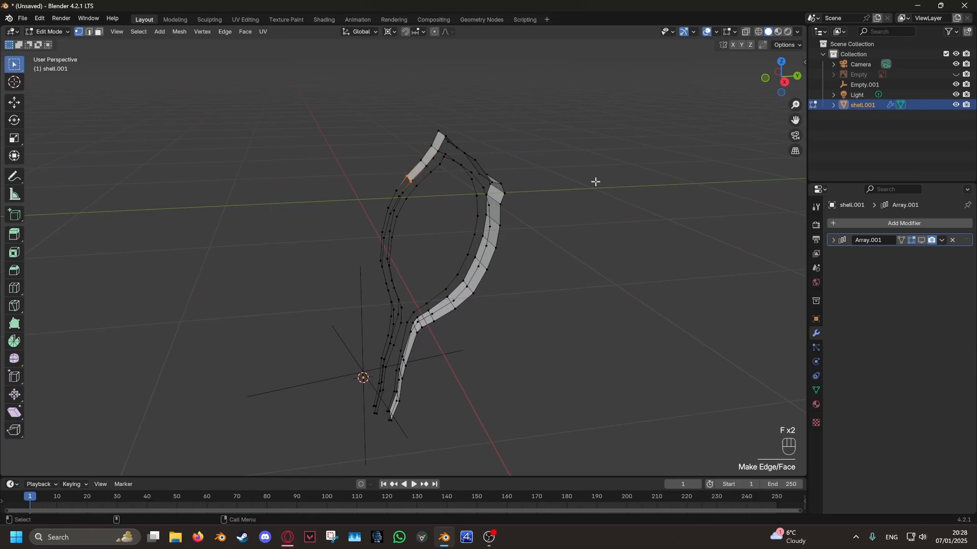
scroll(469, 308, "up", 3)
middle_click_drag(484, 282, 474, 109)
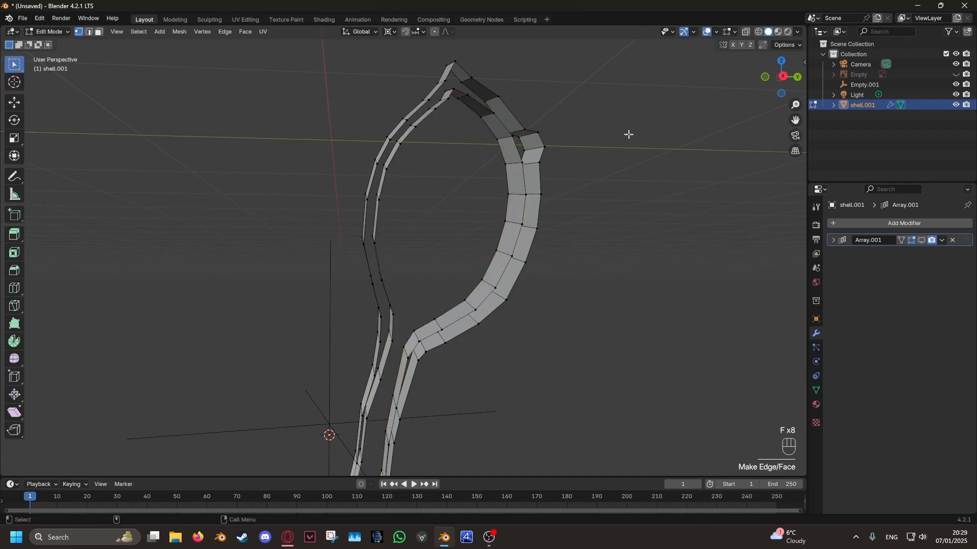
- Fill the remaining gaps in the wall strips and return to Object Mode
key("f")
key("f")
scroll(628, 136, "down", 2)
middle_click_drag(590, 207, 524, 247)
key("Tab")
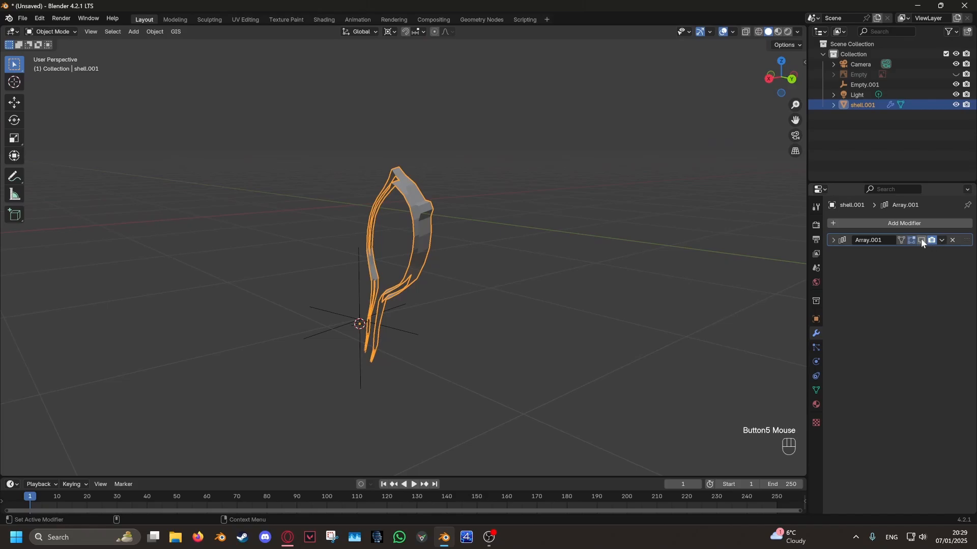
- Turn on the Array's viewport display and examine the shell surface and the seam between its whorls
left_click(922, 240)
scroll(524, 287, "up", 3)
scroll(332, 265, "down", 1)
middle_click_drag(332, 264, 566, 292)
scroll(567, 292, "down", 3)
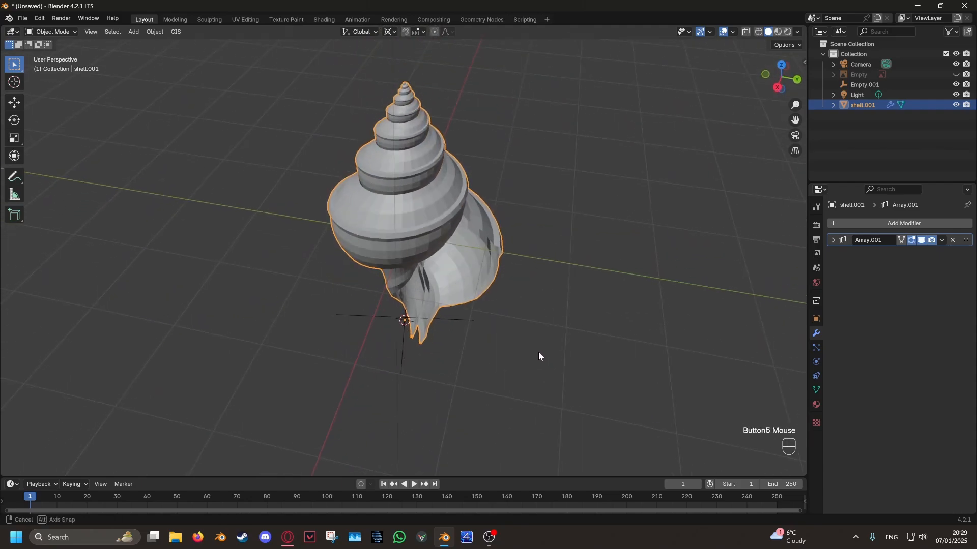
middle_click_drag(538, 352, 500, 341)
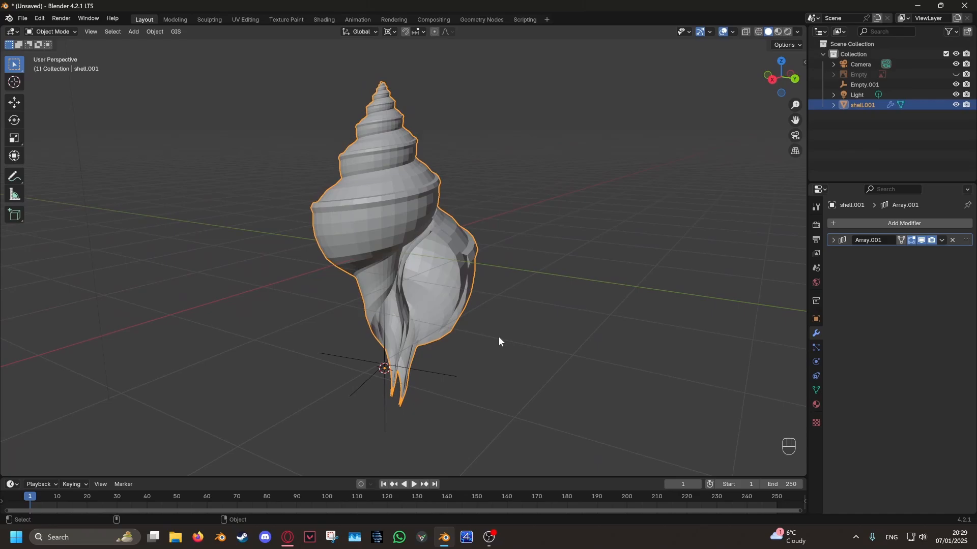
scroll(536, 299, "up", 8)
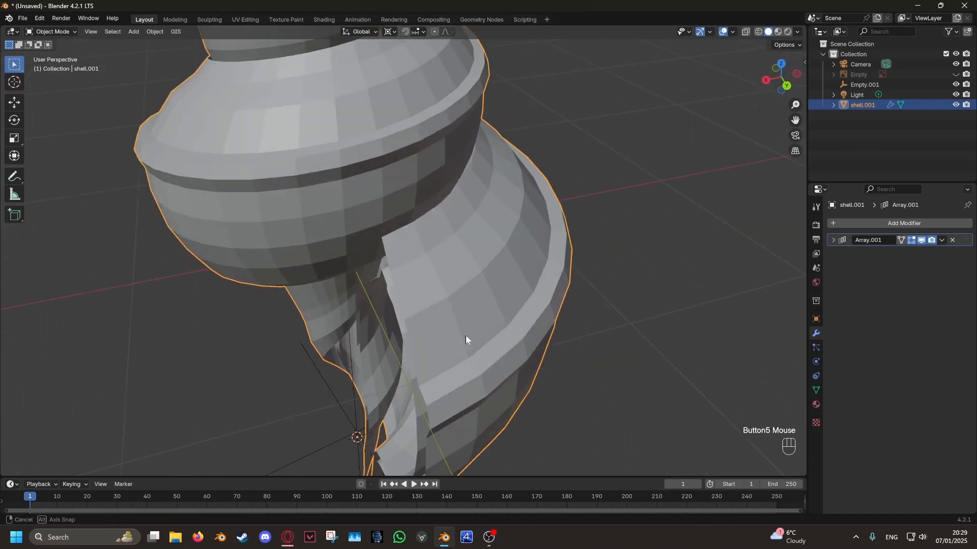
middle_click_drag(483, 228, 524, 171)
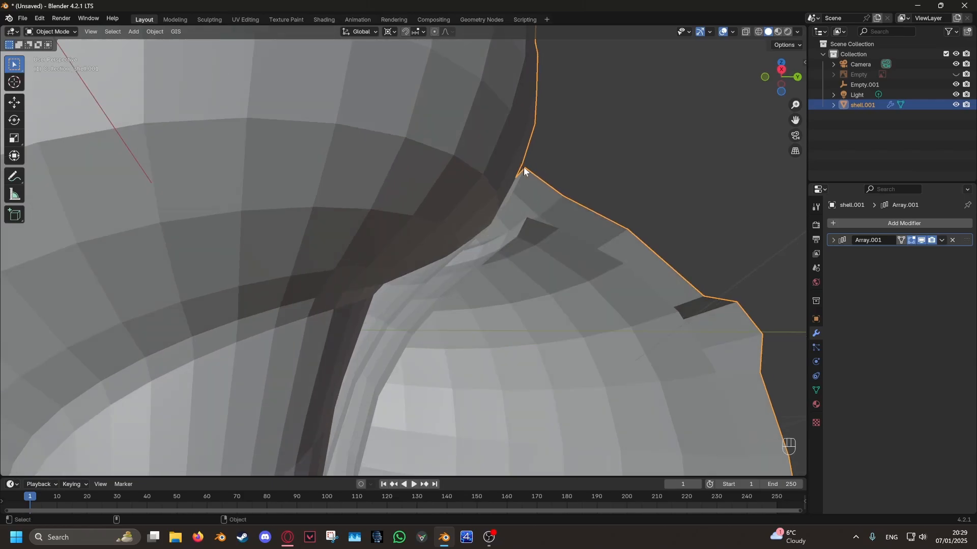
scroll(593, 393, "down", 6)
scroll(594, 392, "down", 3, "shift")
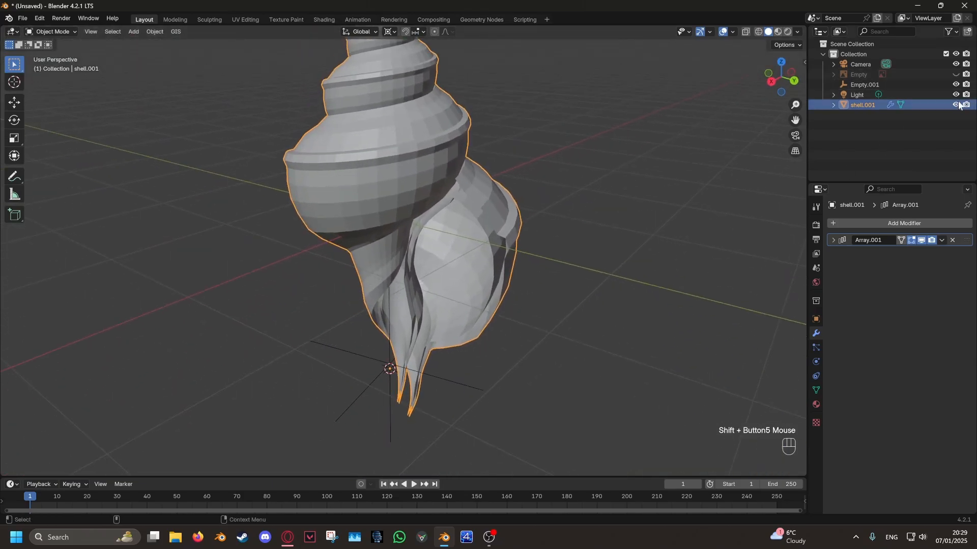
- Show the reference image in place of the shell to examine how the whorls meet, and restore both visibilities
left_click(956, 105)
left_click(956, 74)
scroll(505, 275, "up", 5)
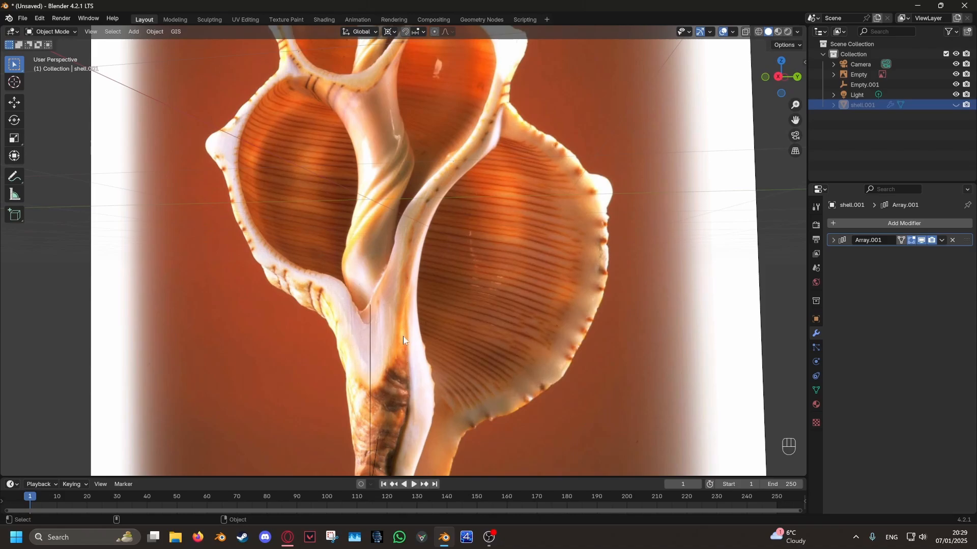
scroll(433, 418, "down", 4, "shift")
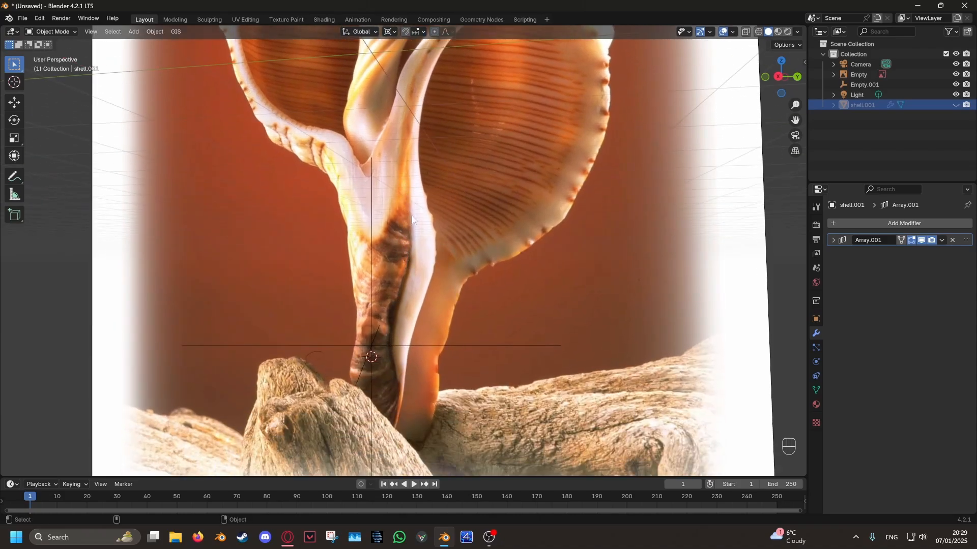
middle_click_drag(411, 217, 477, 358, "shift")
scroll(413, 331, "down", 3)
middle_click_drag(555, 330, 590, 308, "ctrl")
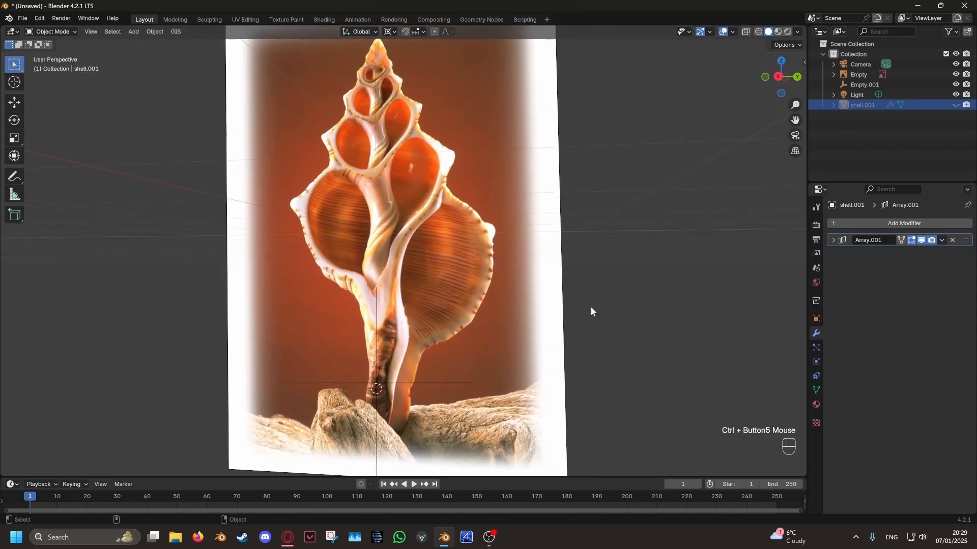
left_click(956, 74)
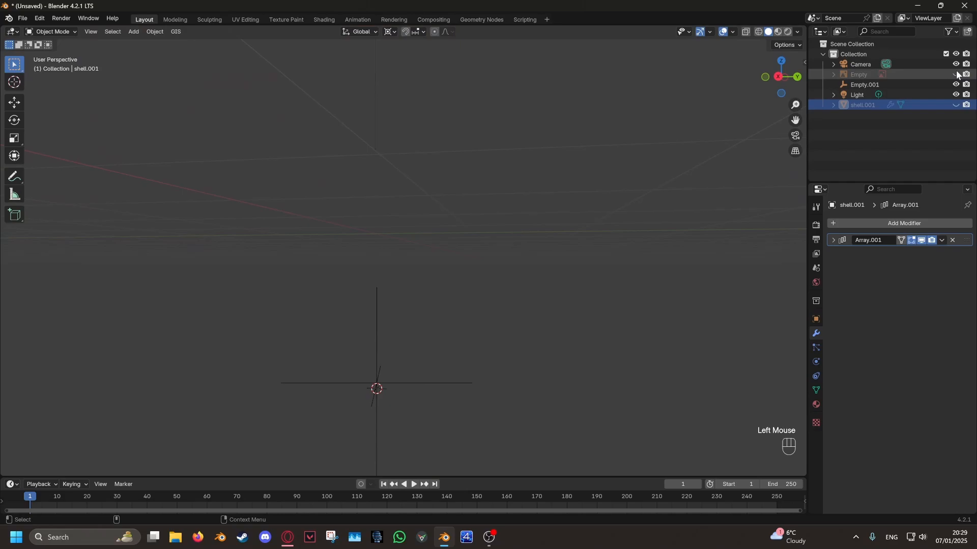
left_click(956, 106)
- Enter Edit Mode and select the vertex at the top of the outer wall strip near the whorl above
middle_click_drag(629, 233, 572, 249)
scroll(458, 336, "up", 2)
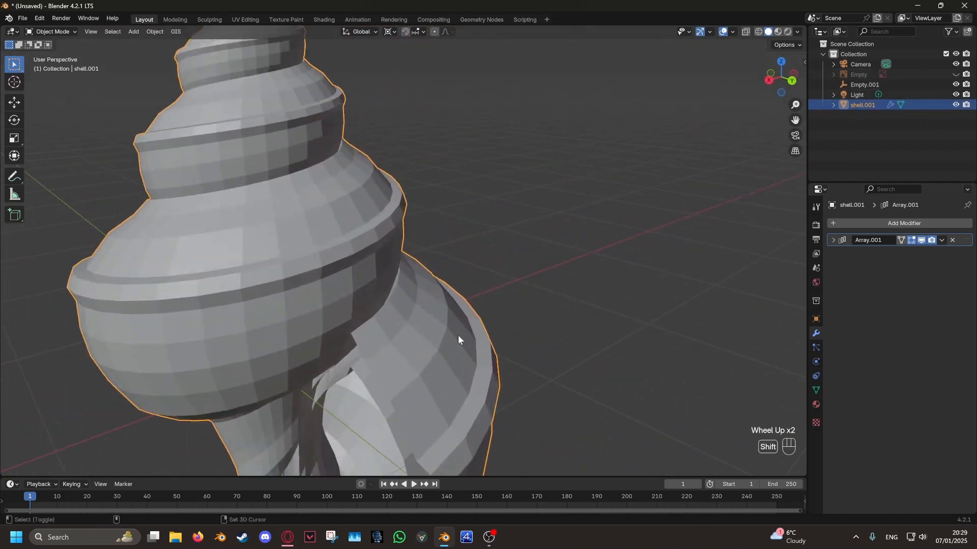
key("Tab")
scroll(439, 245, "up", 2)
middle_click_drag(423, 221, 442, 184)
left_click(451, 238)
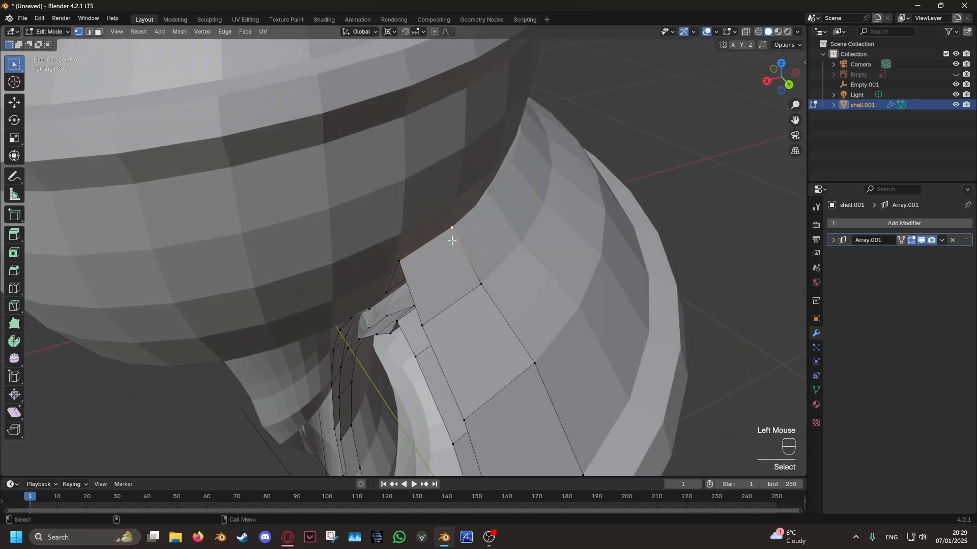
key("g")
right_click(442, 204)
middle_click_drag(442, 219, 413, 152)
key("g")
right_click(414, 169)
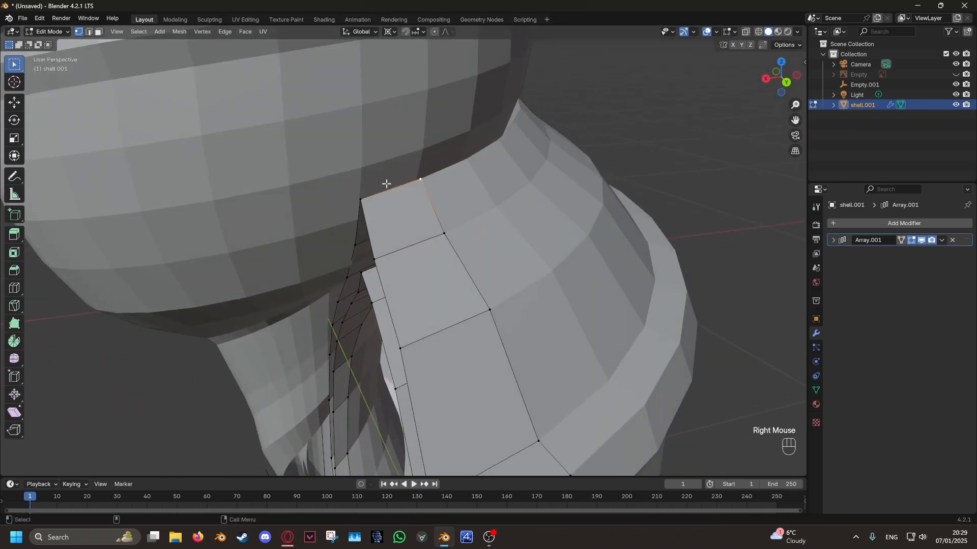
right_click(357, 152)
key("g")
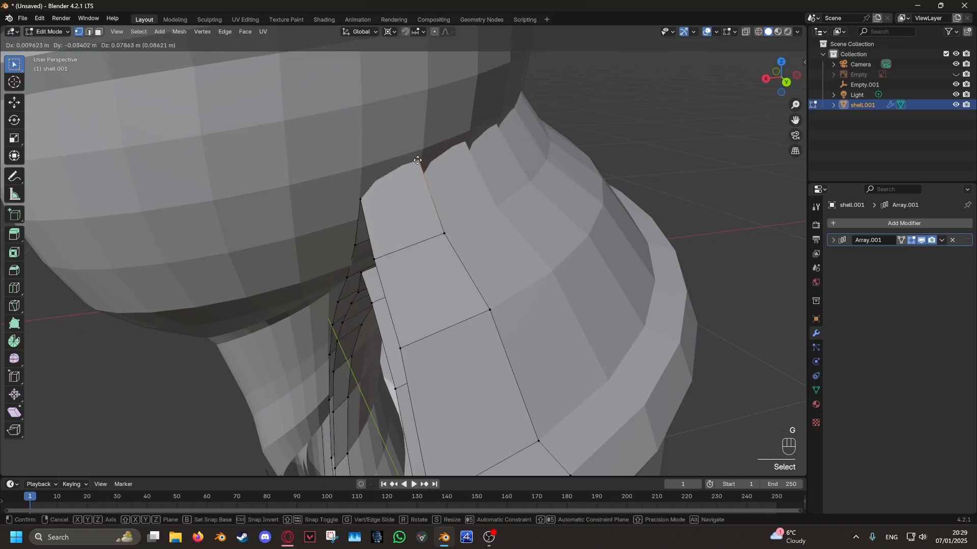
right_click(417, 179)
- Enable snapping with Vertex as the snap target
middle_click_drag(421, 250, 438, 208)
middle_click_drag(437, 208, 431, 233, "shift")
scroll(431, 233, "down", 3, "shift")
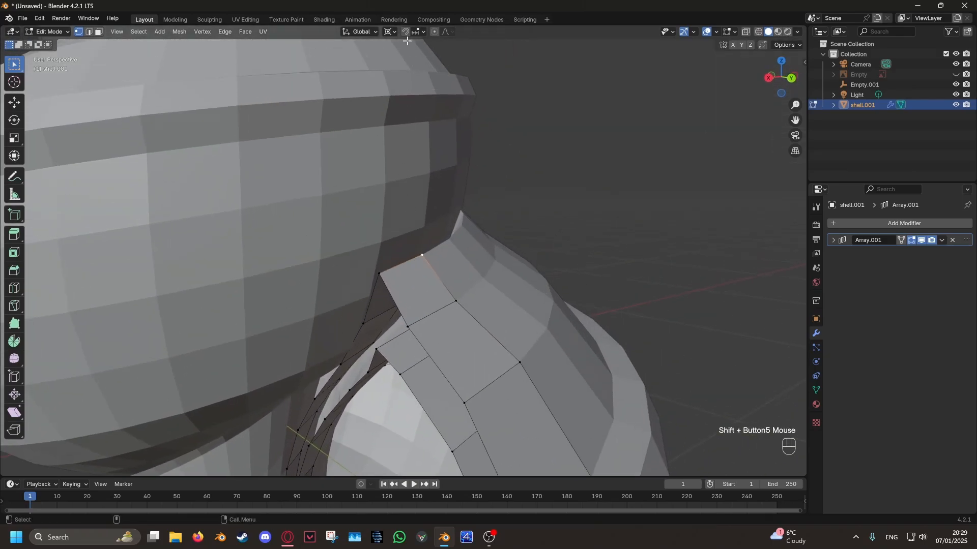
left_click(419, 33)
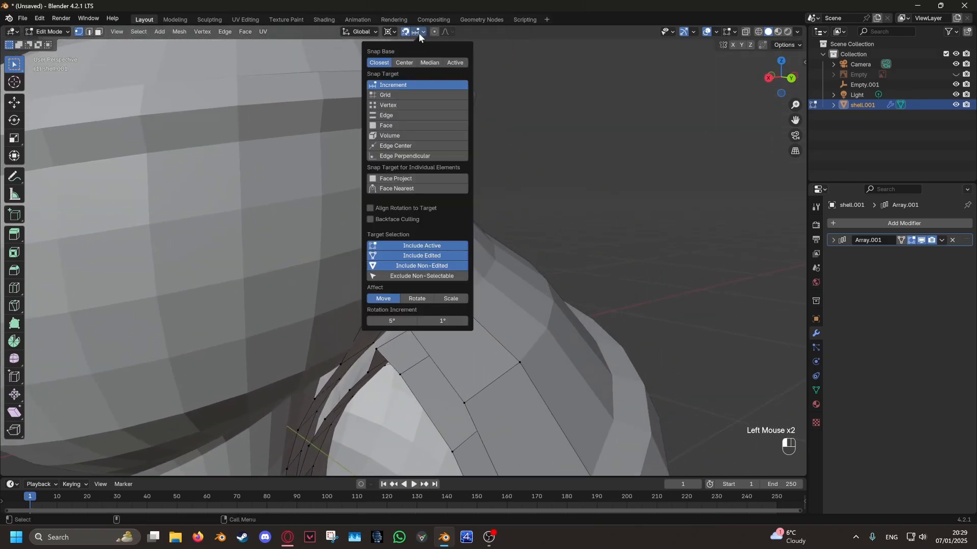
left_click(390, 105)
scroll(544, 254, "up", 2, "shift")
key("g")
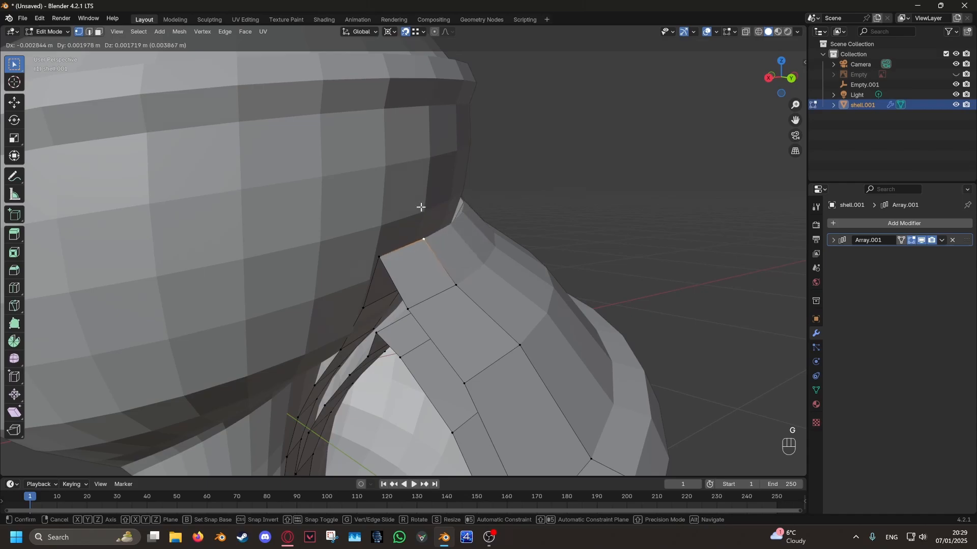
right_click(419, 209)
left_click(380, 256)
key("g")
right_click(470, 250)
middle_click_drag(453, 290, 493, 215, "shift")
key("g")
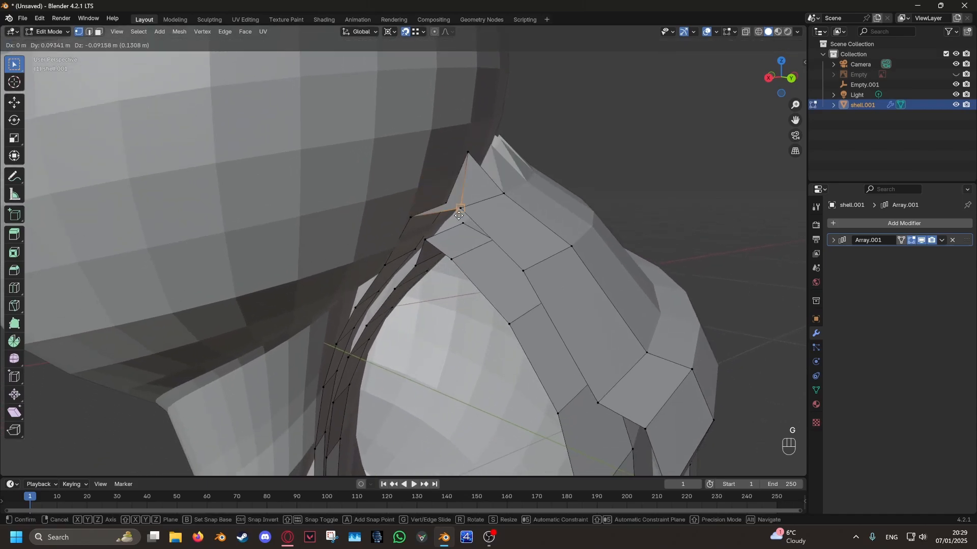
right_click(459, 216)
left_click(474, 149)
key("g")
right_click(503, 196)
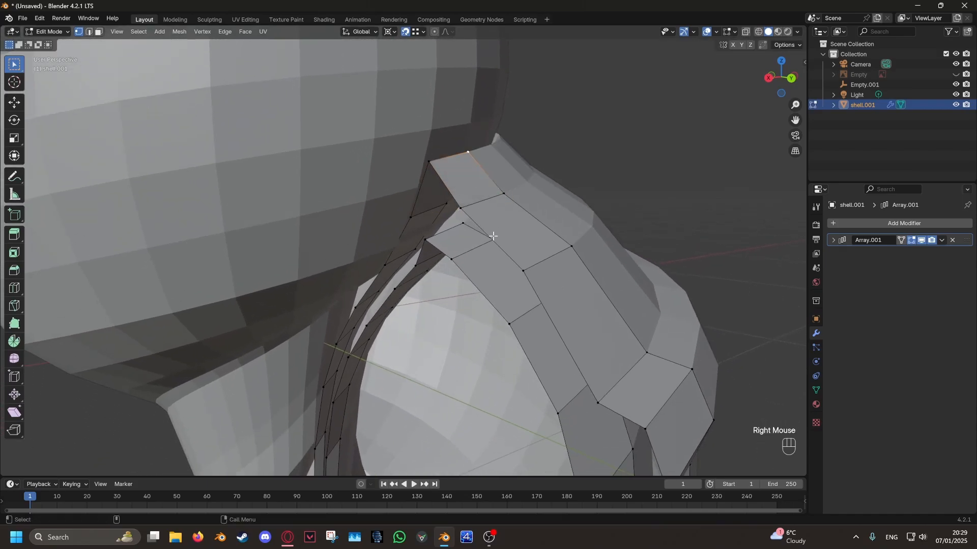
middle_click_drag(492, 237, 498, 203, "shift")
- Compare the base strips with the arrayed shell by toggling the Array's viewport display, ending in Object Mode with it on
key("Tab")
key("Tab")
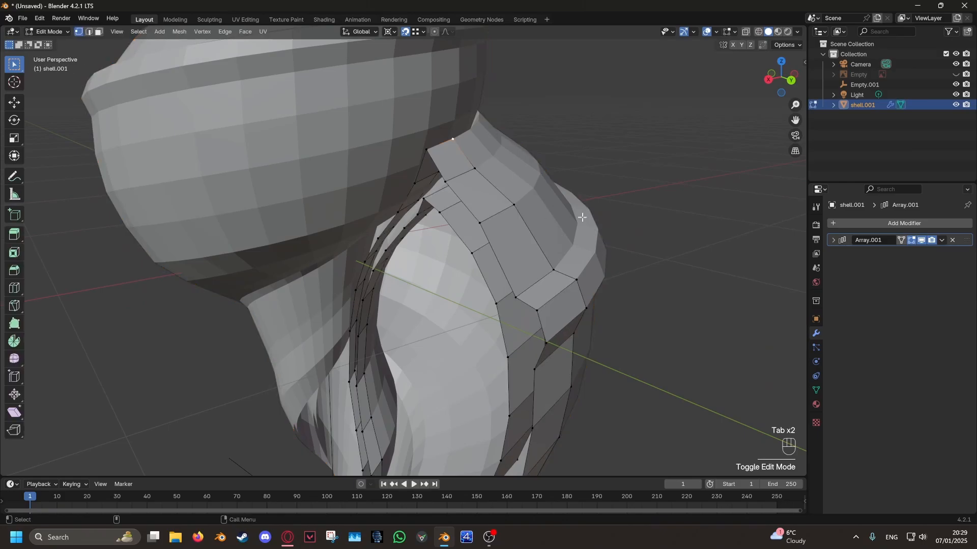
left_click(922, 240)
scroll(482, 222, "down", 2)
key("Tab")
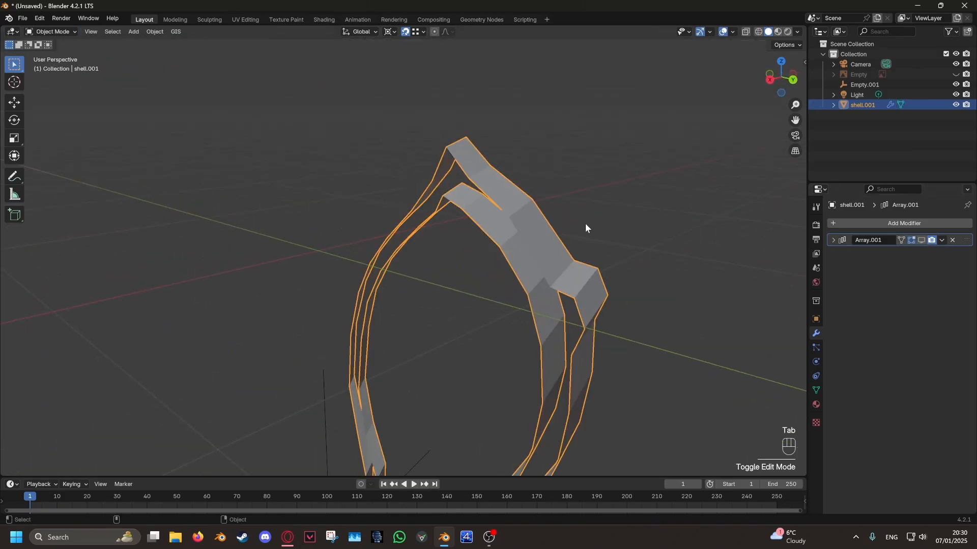
scroll(585, 224, "down", 4)
left_click(922, 241)
middle_click_drag(704, 227, 642, 238)
key("Tab")
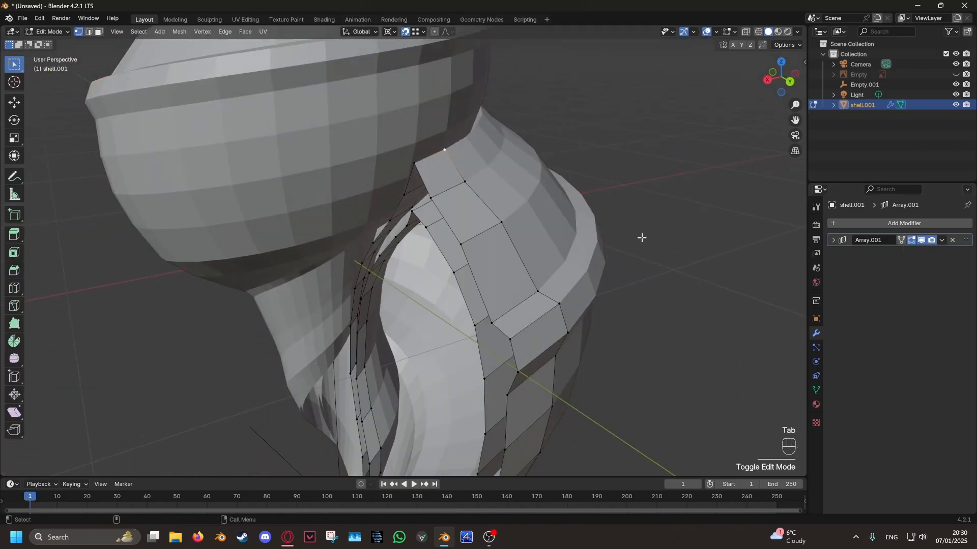
key("Tab")
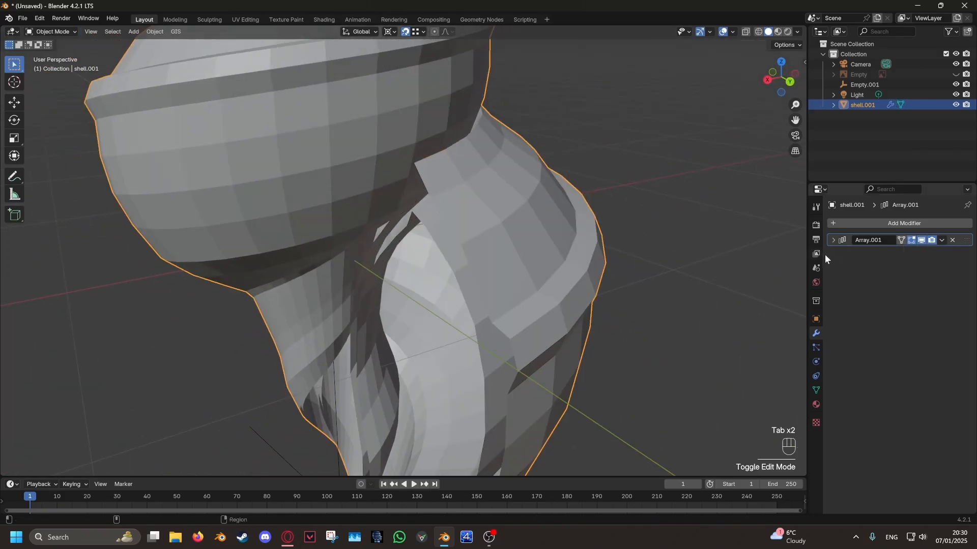
left_click(921, 241)
middle_click_drag(847, 243, 710, 261)
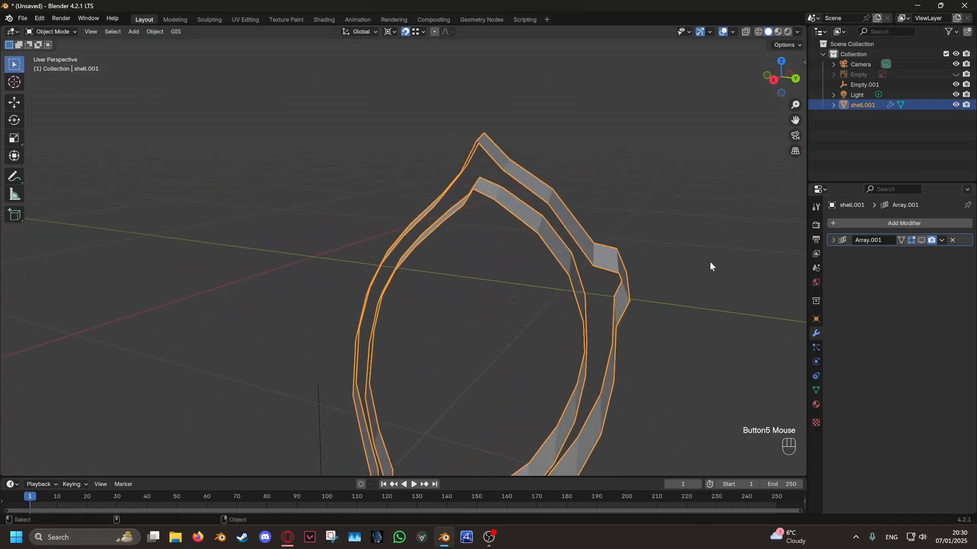
left_click(921, 241)
middle_click_drag(921, 240, 605, 232)
scroll(515, 258, "down", 4)
scroll(486, 243, "down", 1, "shift")
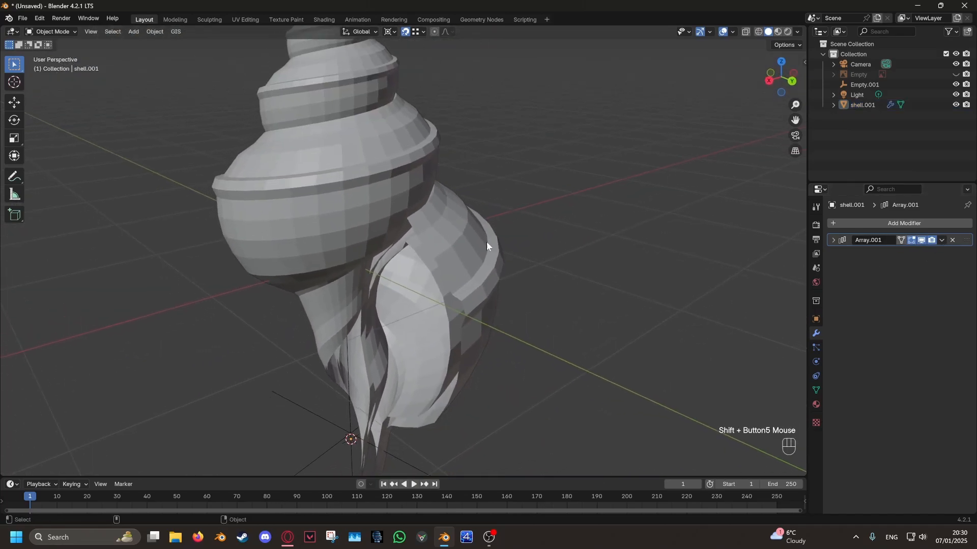
- Duplicate the shell in place and apply the Array modifier on the copy
key("shift+d")
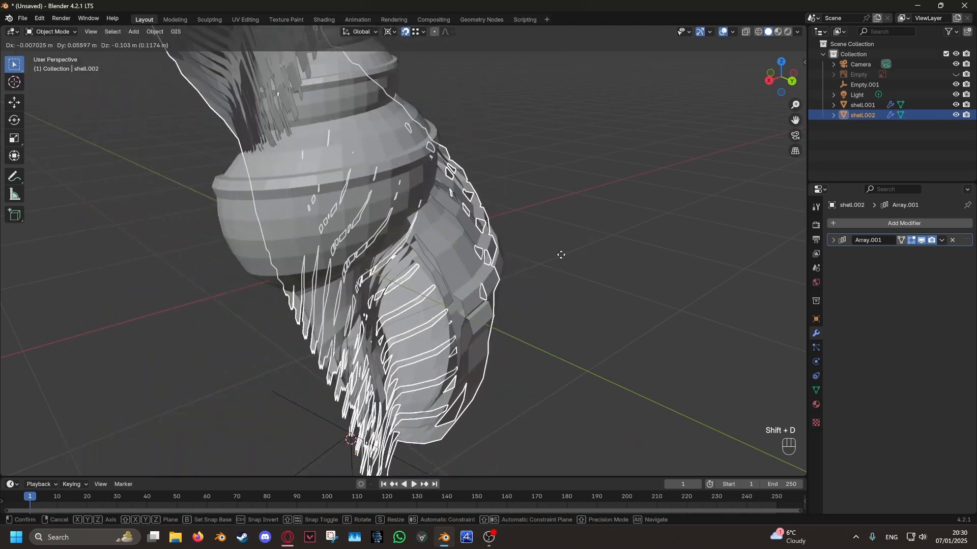
right_click(789, 261)
key("ctrl+a")
middle_click_drag(661, 260, 617, 275)
key("Tab")
- Turn off the Array's viewport display on shell.001 and select the wall strip's top vertex in Edit Mode
key("Tab")
scroll(435, 264, "up", 5)
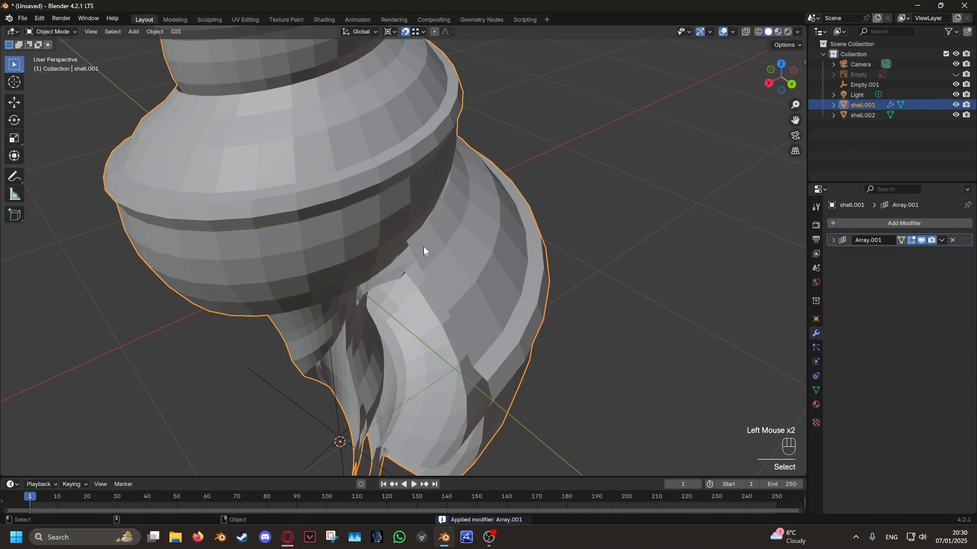
left_click(922, 241)
middle_click_drag(626, 255, 438, 255)
left_click(499, 243)
left_click(391, 239)
left_click(406, 263)
scroll(383, 227, "up", 3)
- Cancel the vertex move, return to Object Mode and rename the applied copy shell.002 as snap base
key("Tab")
left_click(348, 178)
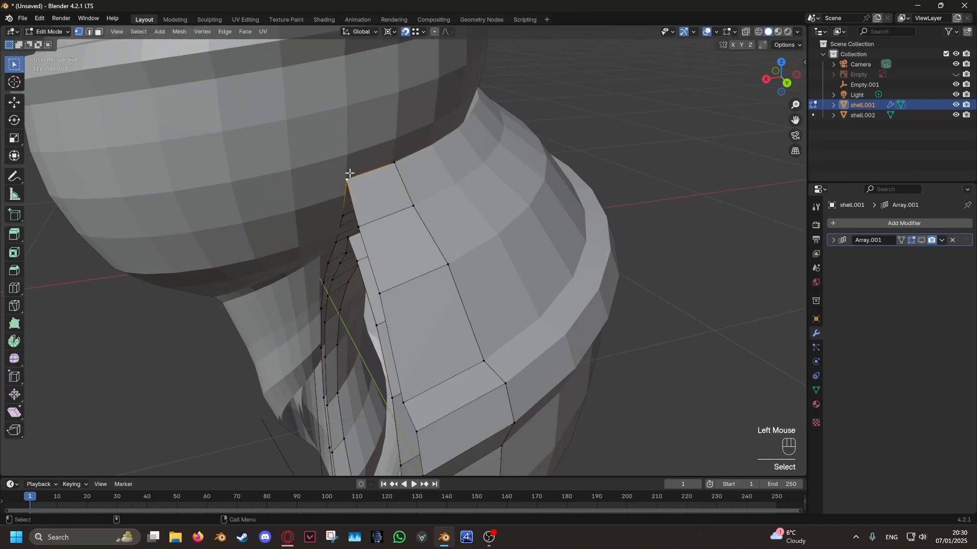
key("g")
right_click(348, 155)
key("Tab")
left_click(413, 125)
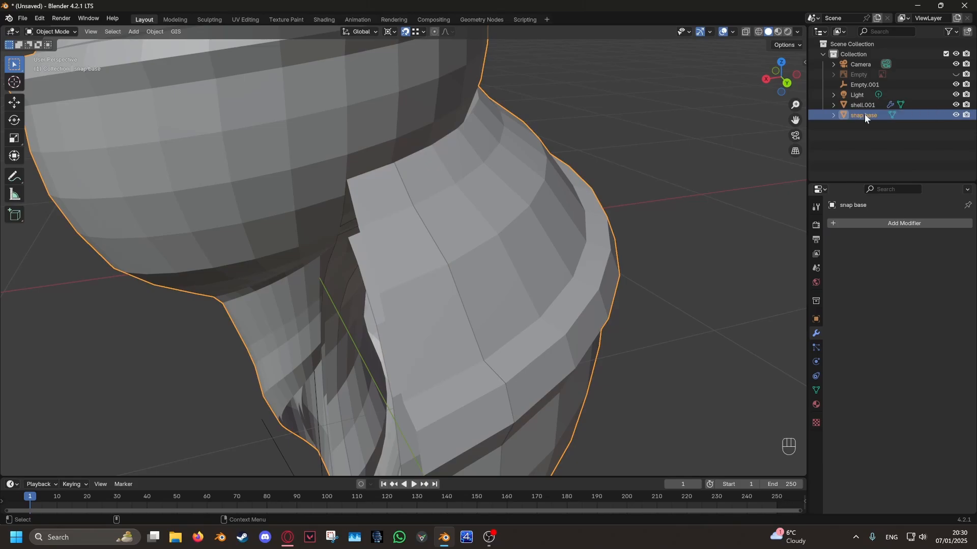
- Isolate snap base in local view, delete the vertex loop along its wall strips near the opening, and leave local view
scroll(599, 285, "down", 4)
left_click(599, 285)
key("KP_Divide")
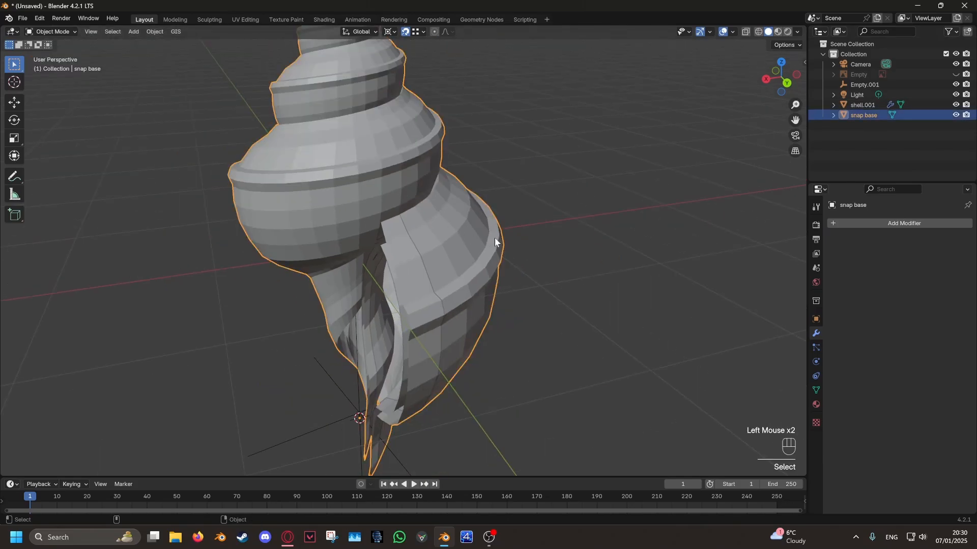
key("Tab")
scroll(438, 287, "up", 5)
left_click(436, 247, "alt")
middle_click_drag(436, 247, 452, 253)
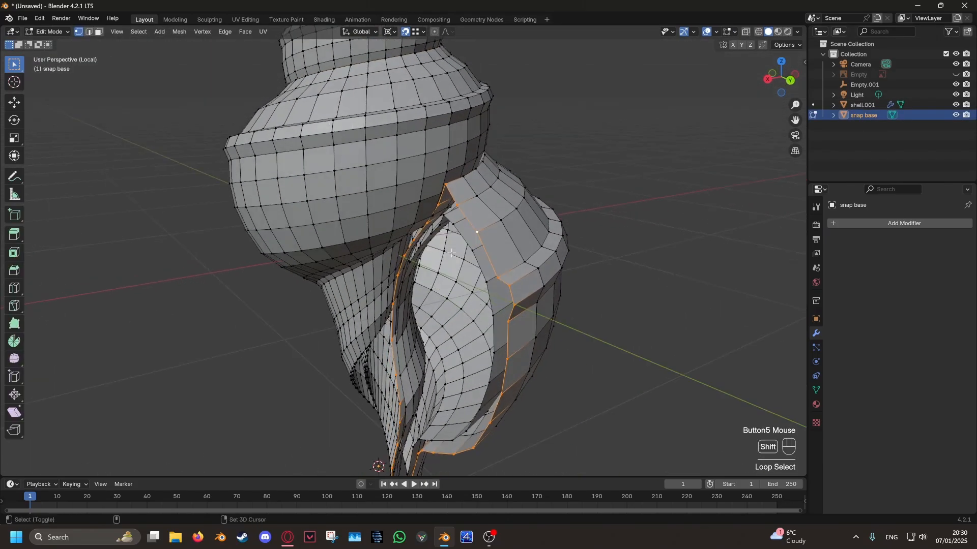
key("x")
left_click(655, 287)
middle_click_drag(655, 287, 630, 267)
scroll(521, 203, "up", 3)
key("Tab")
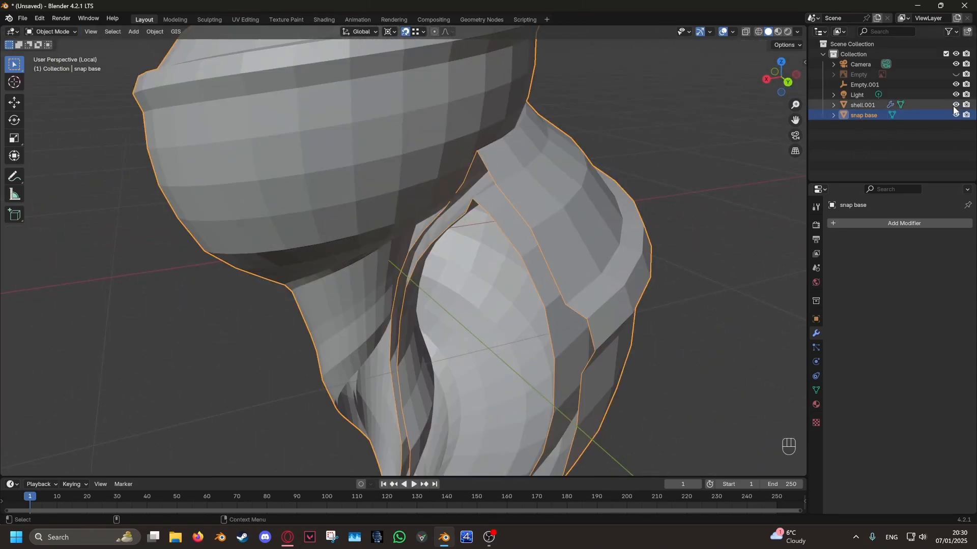
key("KP_Divide")
- Edit shell.001 and snap the two top vertices of its outer strip to snap base vertices on the whorl above
left_click(392, 245)
scroll(392, 245, "up", 5)
scroll(445, 209, "down", 5, "shift")
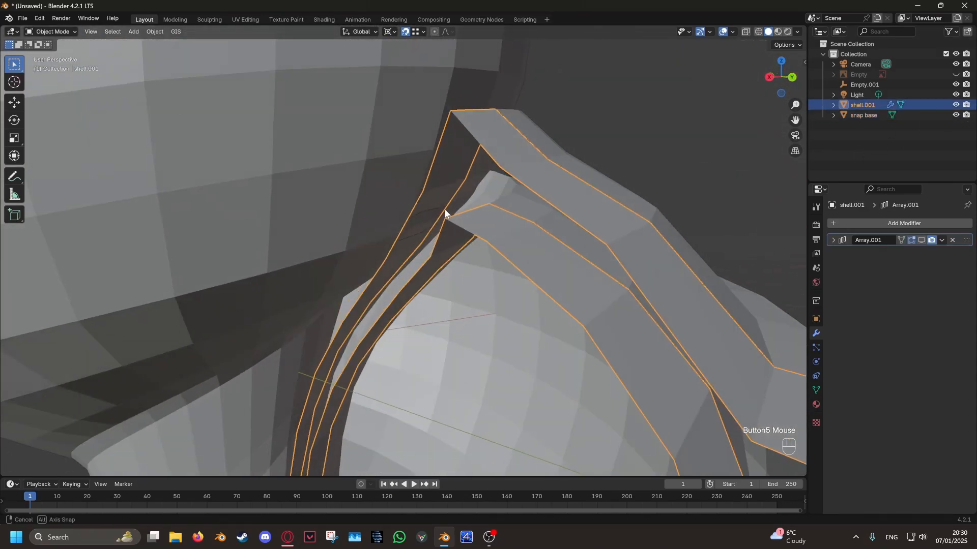
key("Tab")
key("g")
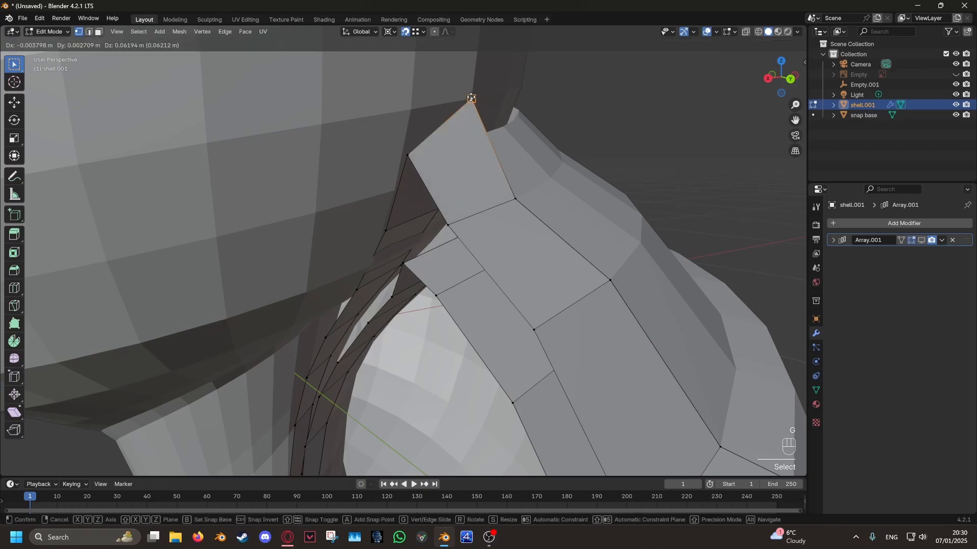
left_click(472, 100)
left_click(407, 154)
key("g")
left_click(411, 111)
- Snap the vertex pair just below the outer strip's peak to the whorl surface behind it
middle_click_drag(431, 147, 451, 194)
scroll(450, 194, "up", 3)
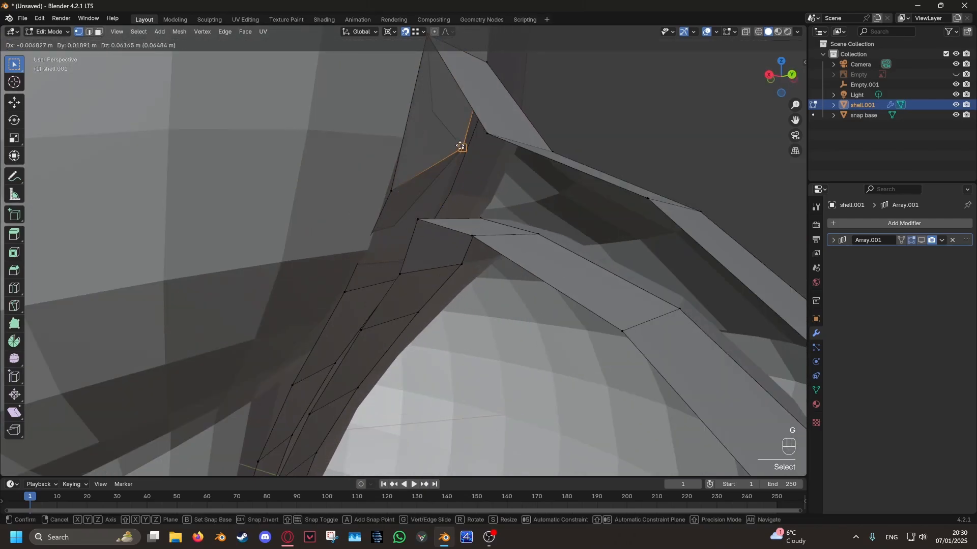
left_click(460, 147)
left_click(395, 186)
key("g")
left_click(404, 137)
- Snap the next vertex down the outer strip's inner side to the matching snap base vertex
middle_click_drag(397, 225, 466, 174, "shift")
left_click(383, 231)
scroll(433, 141, "down", 2)
left_click(479, 228)
key("g")
left_click(481, 180)
middle_click_drag(402, 270, 439, 214, "shift")
middle_click_drag(439, 213, 448, 189)
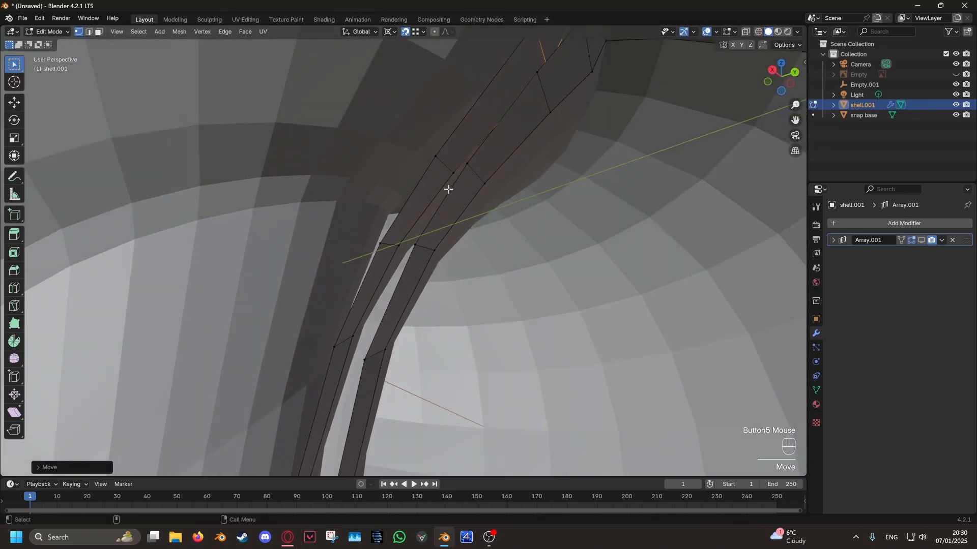
- Undo the misplaced vertex move and snap the strip's vertex above the narrow bend to the adjoining whorl
left_click(438, 148)
left_click(480, 89)
mouse_move(480, 90)
middle_mouse_down()
mouse_move(451, 175)
mouse_move(456, 142)
mouse_move(475, 136)
mouse_move(348, 219)
mouse_move(407, 203)
middle_mouse_up()
key("ctrl+z")
key("g")
left_click(423, 169)
key("shift+z")
key("shift+z")
- Snap the outer strip's vertices at the narrow bend onto the neighbouring whorl's edge
middle_click_drag(523, 191, 405, 212)
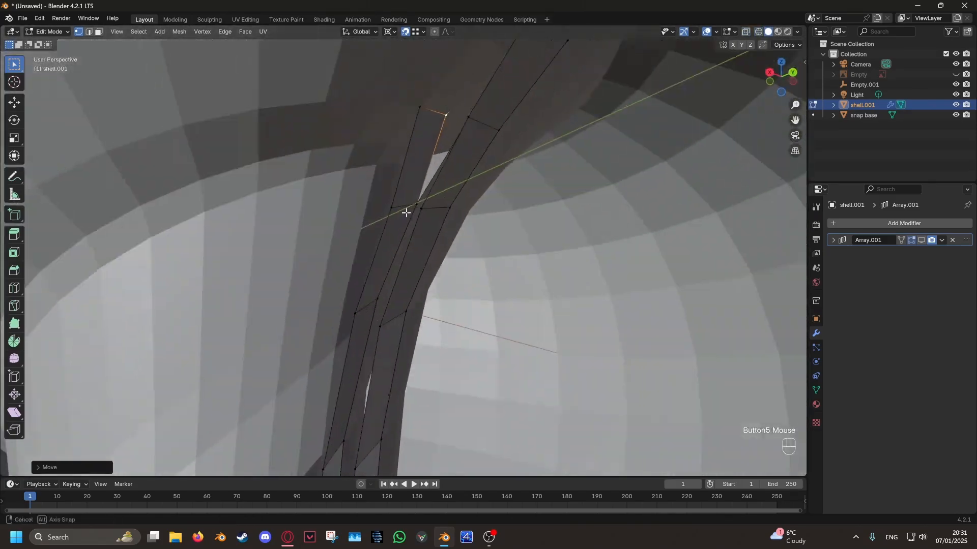
left_click(406, 209)
key("g")
left_click(392, 162)
middle_click_drag(394, 168, 410, 214)
left_click_drag(410, 215, 414, 227)
- Move the strip vertex below the narrow bend against the adjoining whorl surface
middle_click_drag(413, 224, 346, 253)
left_click(348, 285)
key("g")
left_click(353, 296)
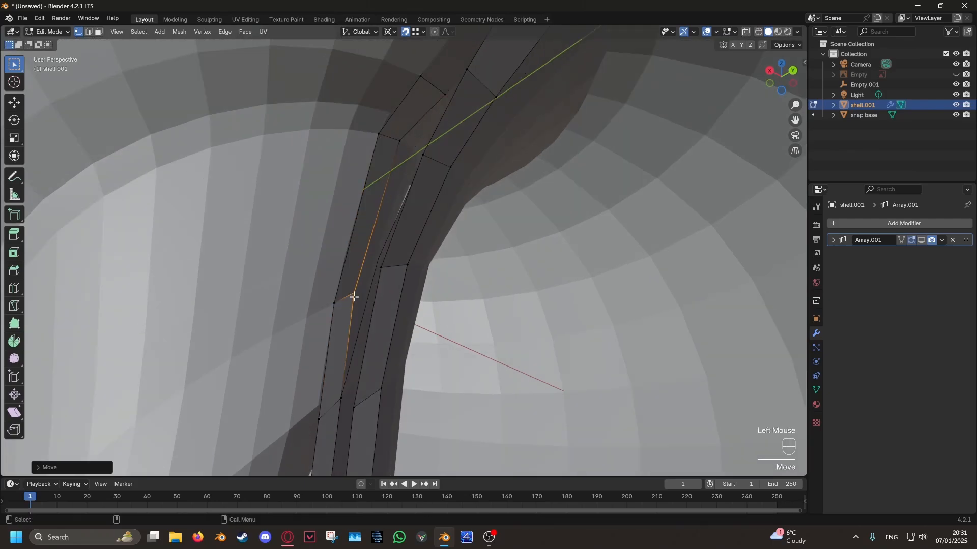
scroll(395, 299, "up", 2)
middle_click_drag(353, 296, 401, 158)
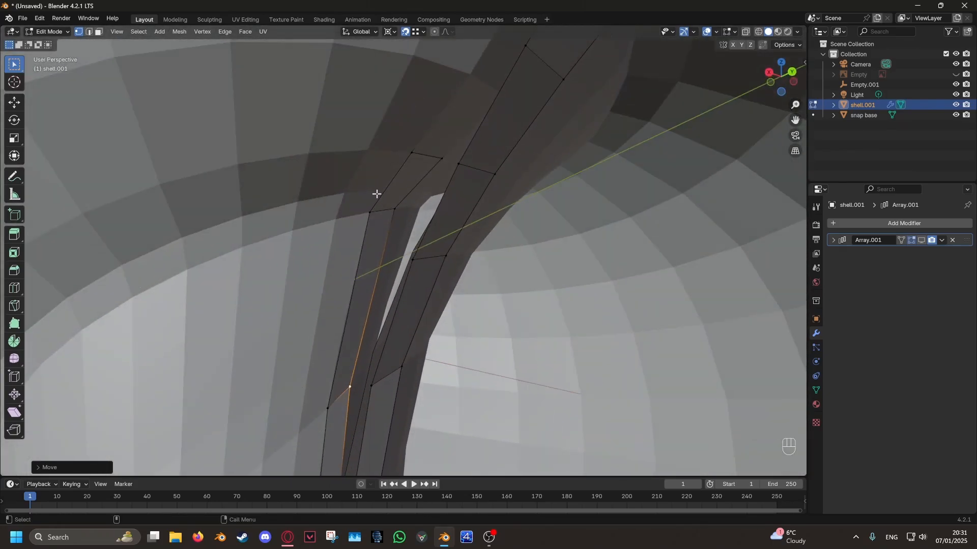
middle_click_drag(376, 194, 377, 209)
- Compare the vertices of snap base and shell.001 along the narrow bend by alternating between their Edit Modes
key("Tab")
left_click(325, 233)
key("Tab")
middle_click_drag(325, 234, 364, 237)
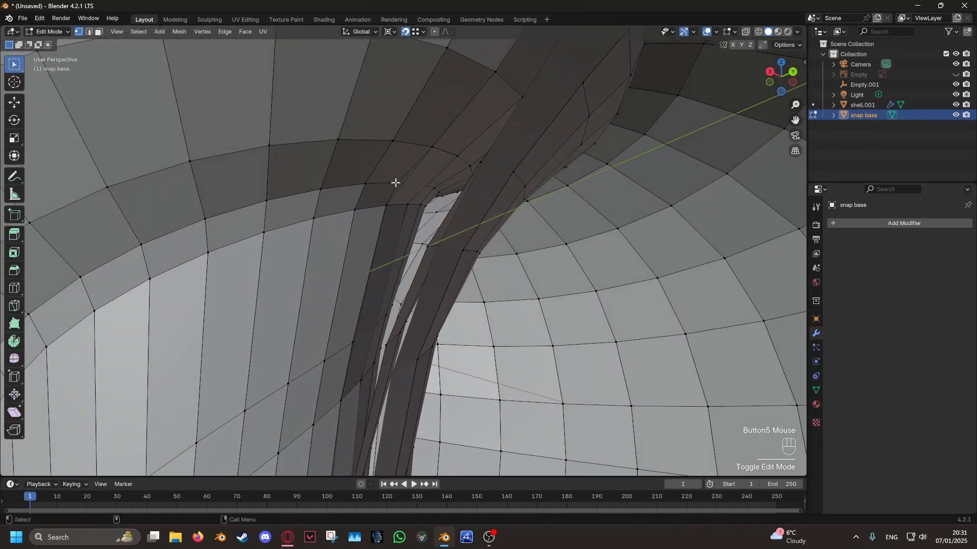
middle_click_drag(458, 145, 465, 326, "shift")
middle_click_drag(465, 326, 451, 195, "shift")
key("Tab")
left_click(585, 109)
key("Tab")
middle_click_drag(438, 136, 433, 192)
key("Tab")
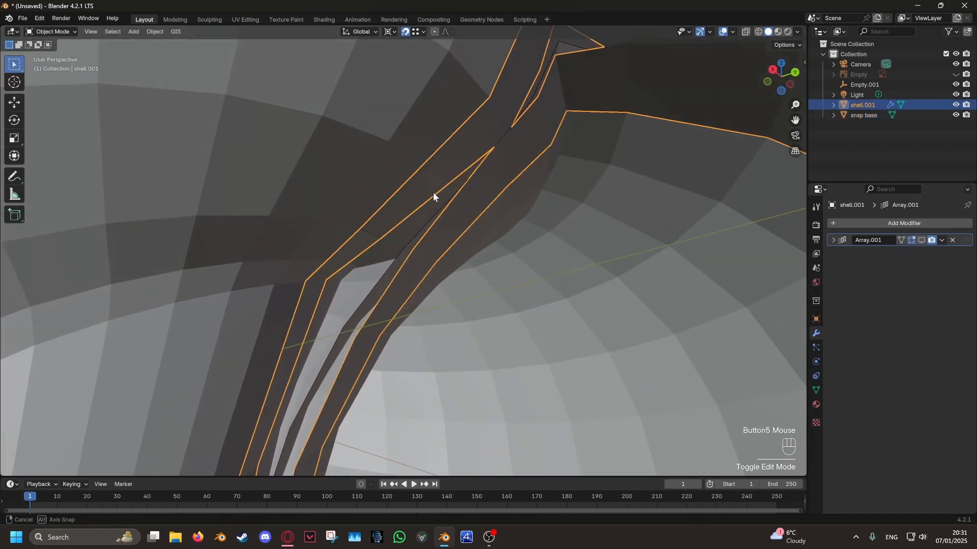
left_click(437, 191)
key("Tab")
key("Tab")
left_click(356, 261)
key("Tab")
scroll(464, 208, "down", 6)
- Isolate shell.001 and add a loop cut across the outer strip's long segment above the narrow bend
key("Tab")
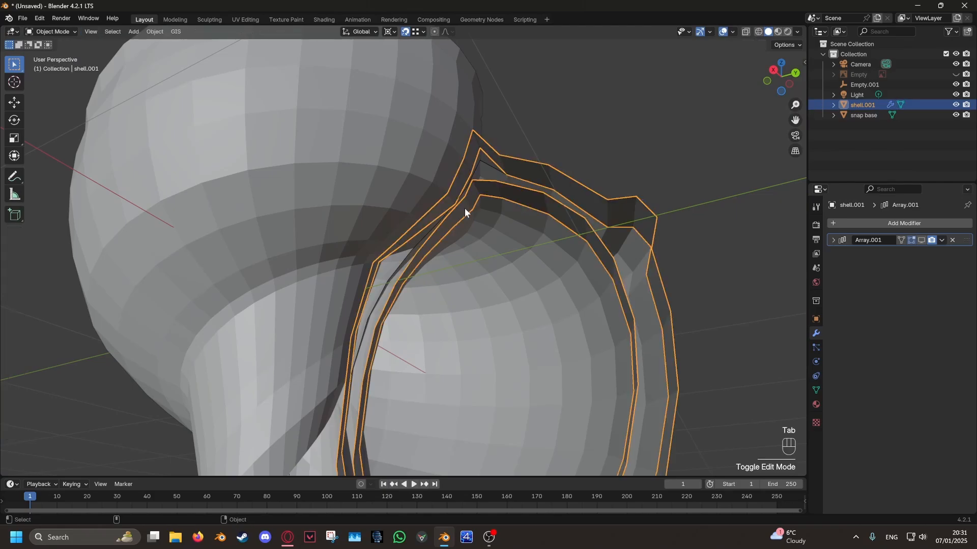
key("KP_Divide")
scroll(428, 225, "up", 1)
key("Tab")
scroll(401, 148, "down", 2, "shift")
scroll(428, 274, "up", 3)
scroll(210, 283, "down", 2, "shift")
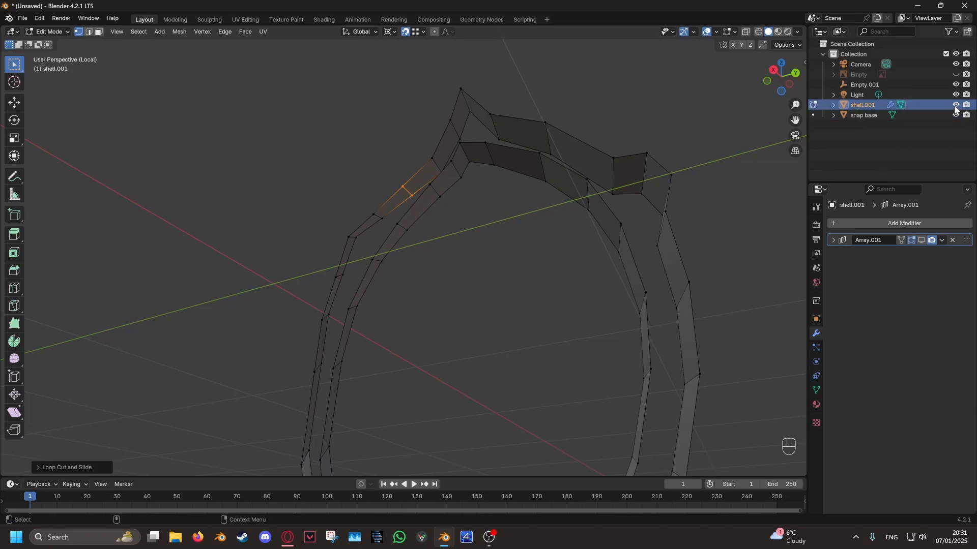
- Leave local view and snap the added loop's vertices to the whorl, switching between wireframe and solid shading
key("KP_Divide")
scroll(415, 202, "up", 3)
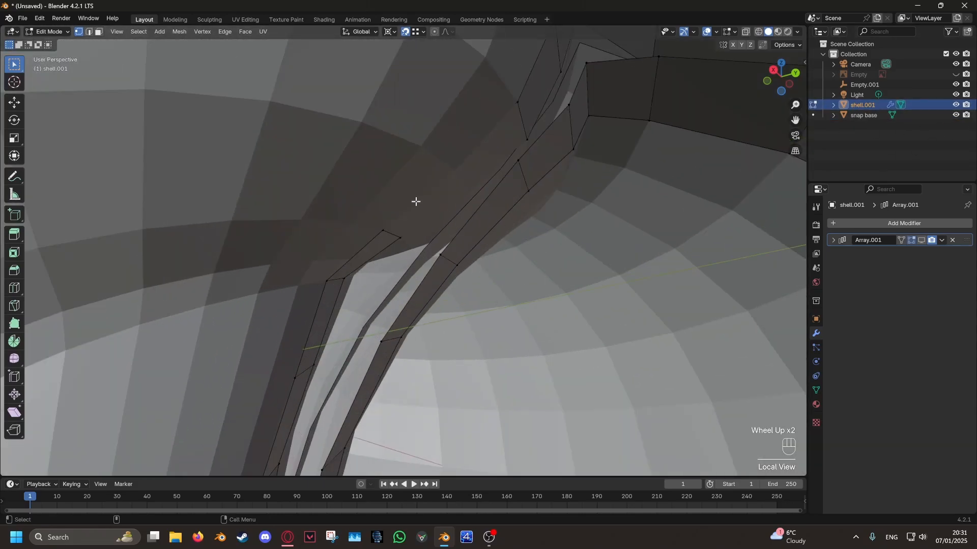
key("z")
left_click(393, 215)
mouse_move(393, 214)
middle_mouse_down()
mouse_move(427, 215)
mouse_move(463, 194)
mouse_move(490, 205)
mouse_move(434, 227)
mouse_move(414, 254)
mouse_move(447, 244)
mouse_move(405, 252)
middle_mouse_up()
key("z")
left_click(420, 222)
left_click(434, 206)
scroll(390, 188, "up", 3)
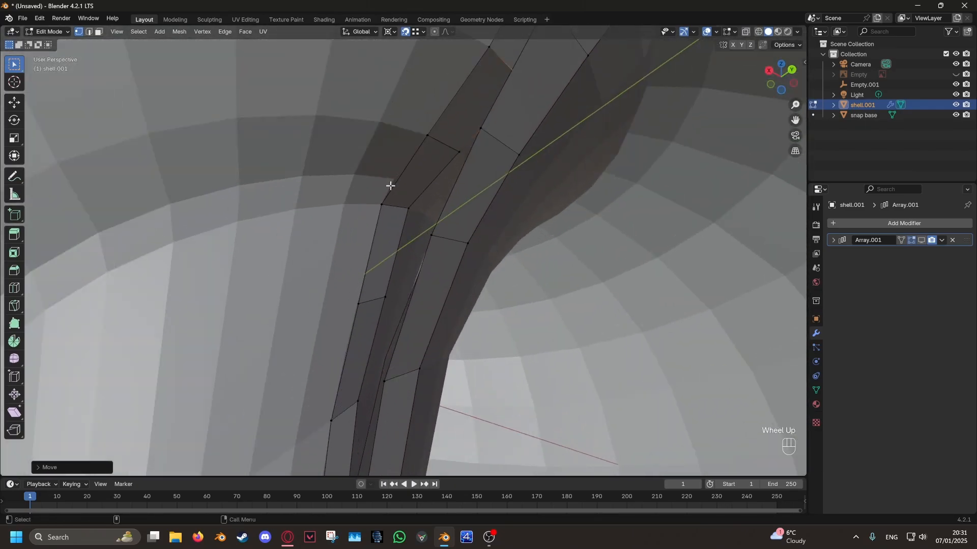
- Snap the outer strip's vertices just below the narrow bend to the adjoining whorl's edge
left_click(406, 216)
key("g")
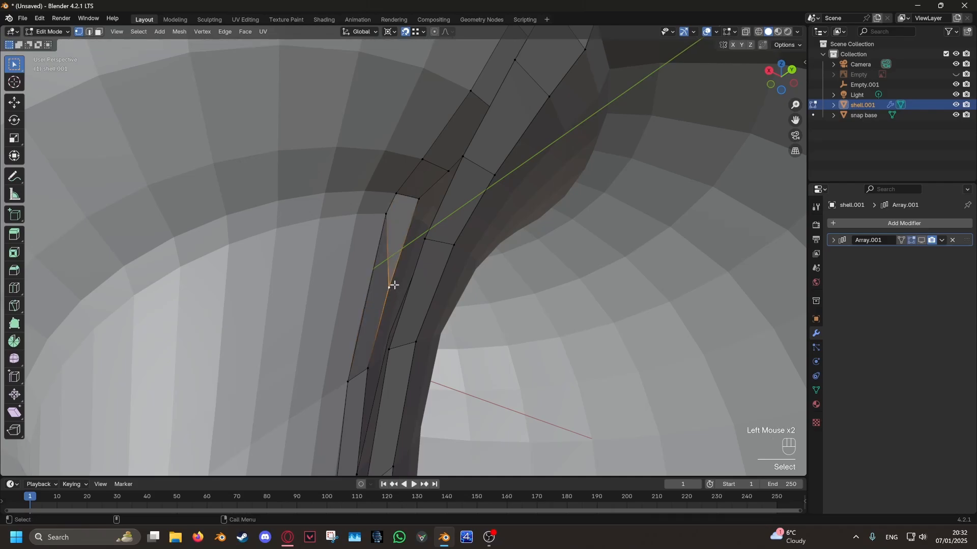
left_click(415, 201)
scroll(412, 208, "down", 5)
middle_click_drag(412, 209, 407, 224)
scroll(397, 306, "up", 4)
- Snap the remaining vertices further down the outer strip's inner side to the adjoining whorl
middle_click_drag(384, 351, 464, 312, "shift")
scroll(407, 219, "up", 4)
left_click(384, 219)
key("g")
left_click(407, 219)
scroll(410, 224, "down", 4)
scroll(406, 295, "up", 4)
left_click(388, 301)
scroll(390, 300, "down", 4)
scroll(489, 338, "down", 5)
- Return to Object Mode, hide snap base from the viewport and renders, and select shell.001
key("Tab")
left_click(396, 173)
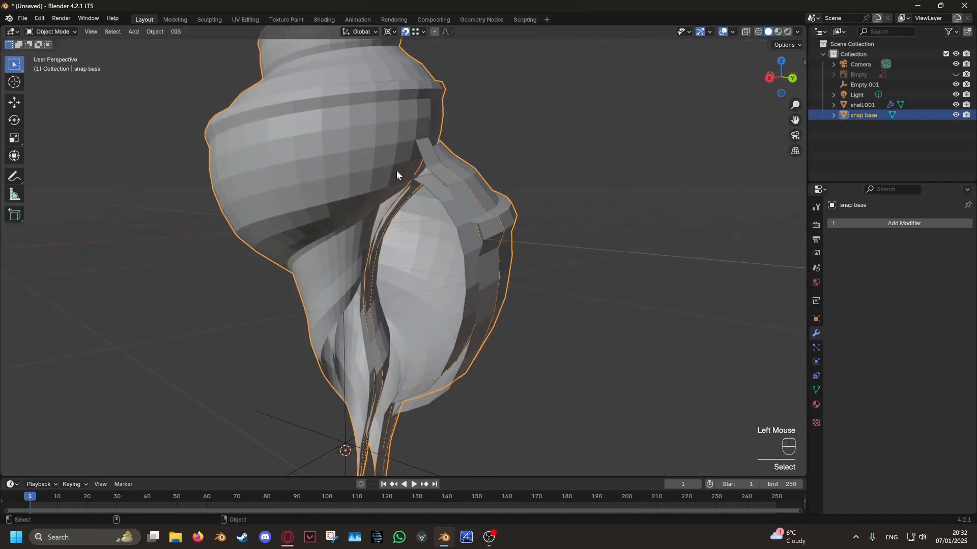
left_click(967, 115)
middle_click_drag(353, 325, 468, 312)
left_click(519, 288)
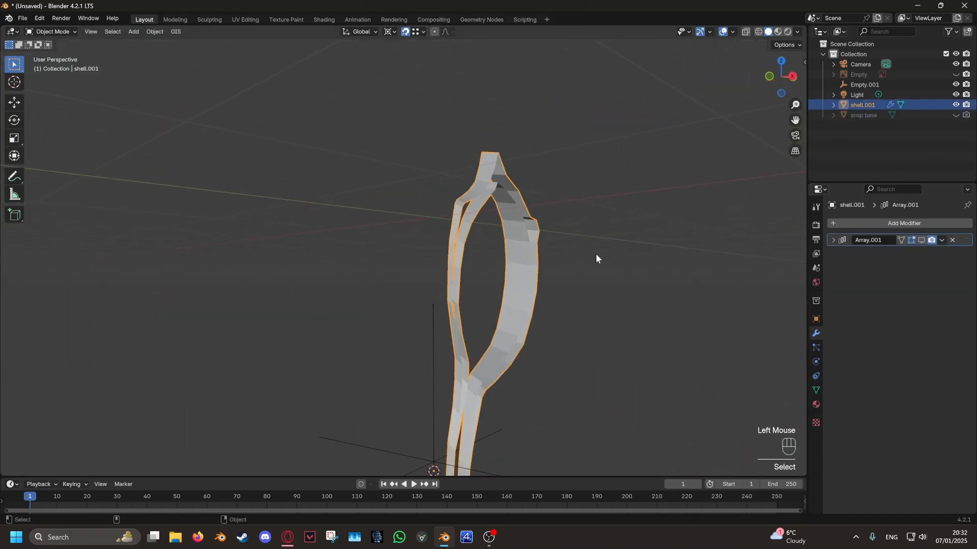
middle_click_drag(596, 255, 572, 271)
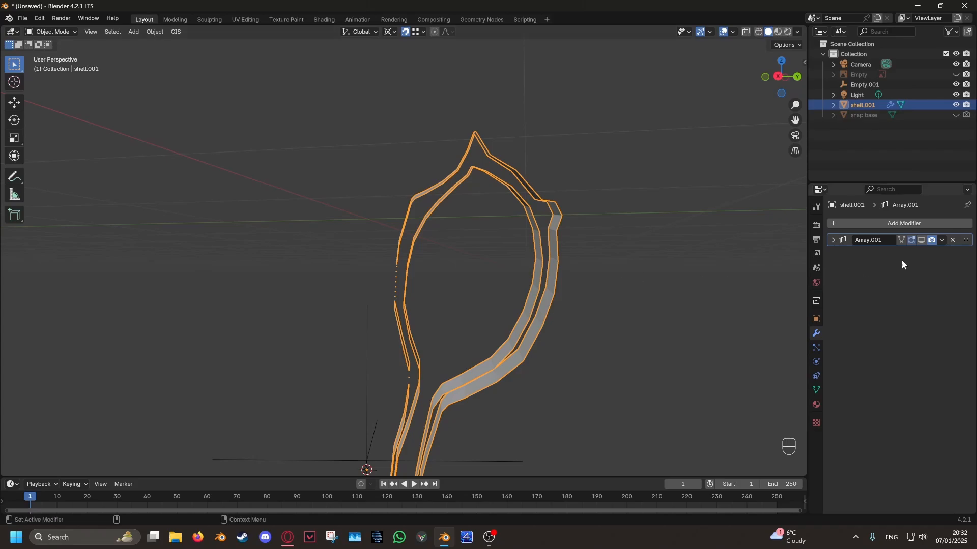
- Turn the Array's viewport display back on for shell.001 and inspect the closed whorls
left_click(922, 240)
middle_click_drag(662, 259, 608, 295)
key("Tab")
key("Tab")
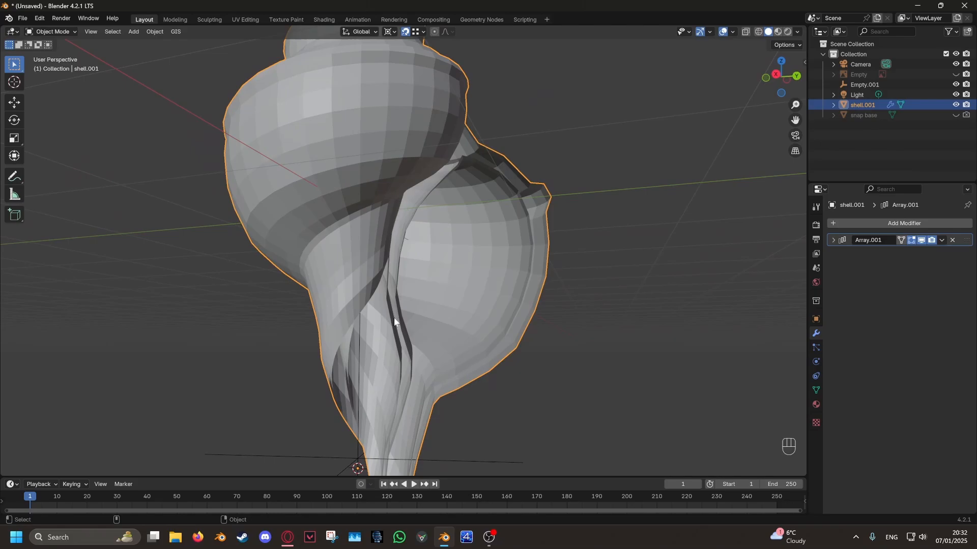
- Edit shell.001 and add single loop cuts to the inner wall strip beside the narrow bend
middle_click_drag(395, 321, 458, 290)
key("Tab")
scroll(401, 260, "up", 3)
scroll(456, 282, "up", 3)
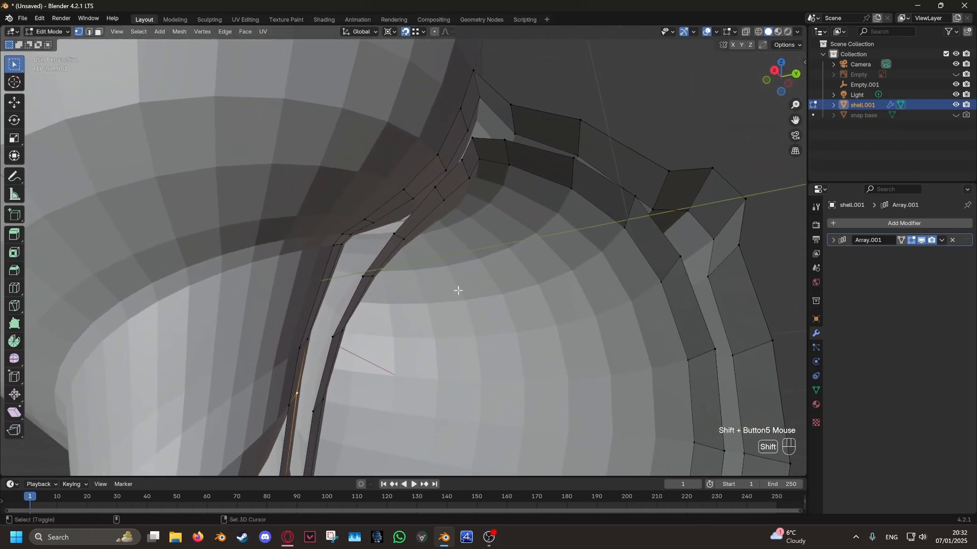
middle_click_drag(421, 261, 441, 211)
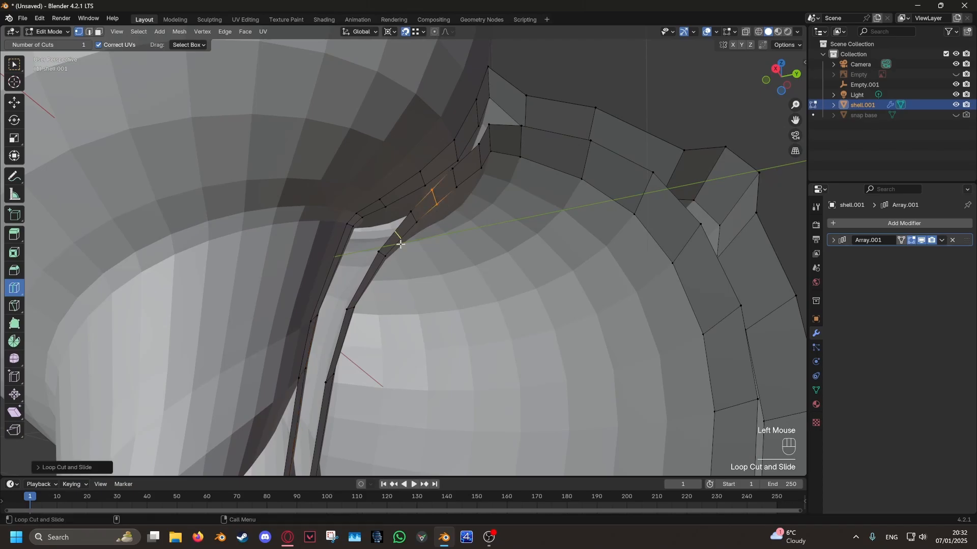
- Fill the gap between the outer and inner wall strips with faces along the upper opening and return to Object Mode
middle_click_drag(436, 330, 136, 172)
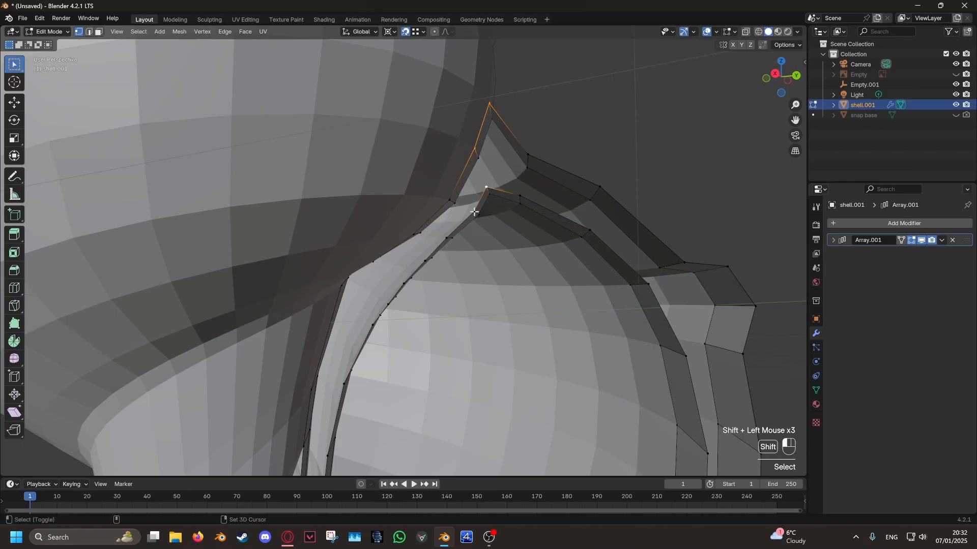
scroll(500, 212, "down", 2)
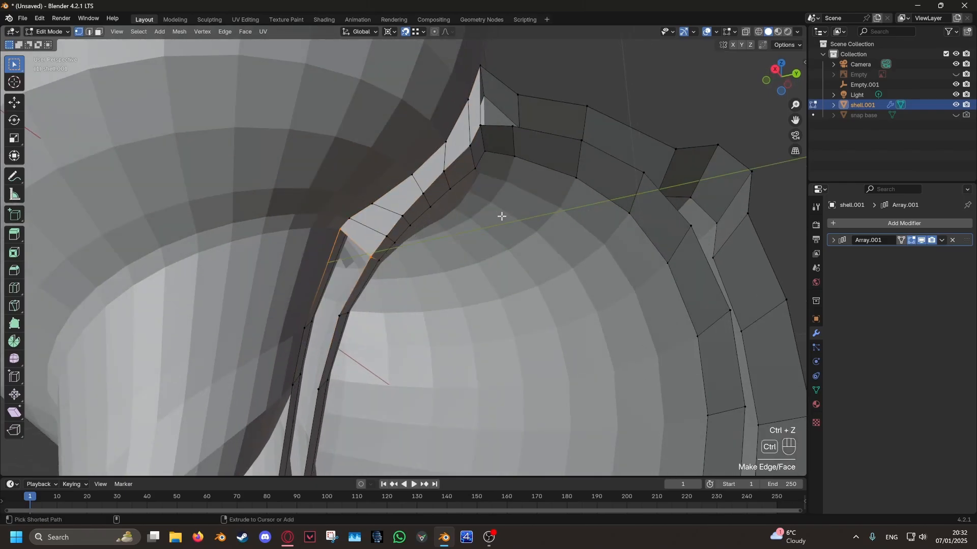
scroll(488, 244, "down", 5)
middle_click_drag(489, 244, 554, 305)
scroll(555, 305, "down", 2)
left_click(595, 360)
middle_click_drag(555, 305, 636, 356, "shift")
scroll(636, 356, "up", 3)
middle_click_drag(636, 356, 588, 388)
scroll(597, 358, "down", 4)
scroll(600, 359, "up", 3)
key("Tab")
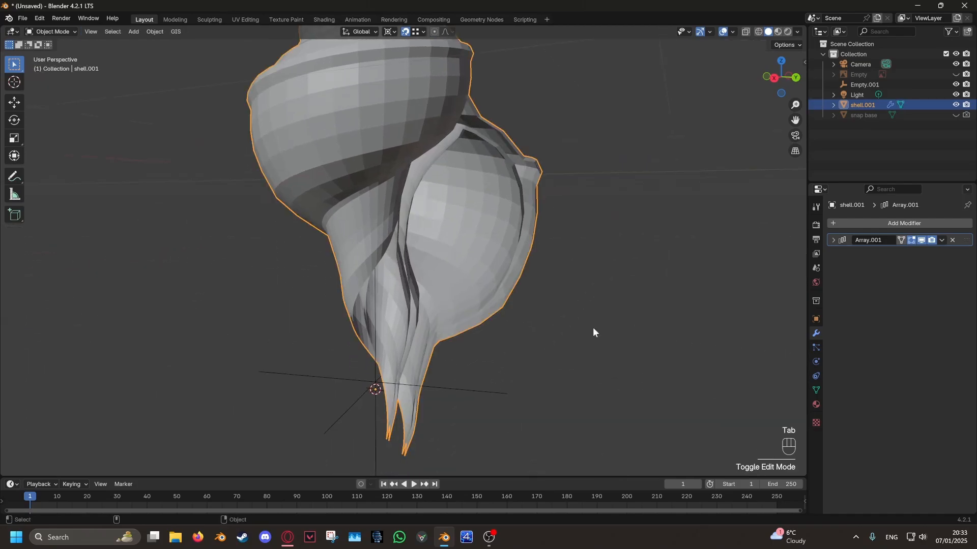
- Select the four end vertices of the inner strips at the shell's lower tip and fill a face between them
middle_click_drag(595, 332, 503, 354, "shift")
scroll(473, 331, "up", 3)
key("Tab")
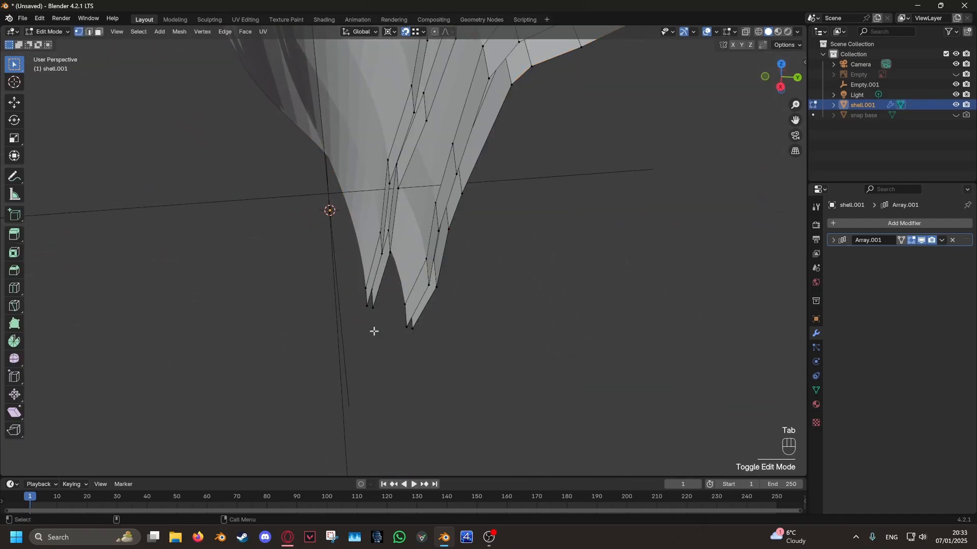
scroll(356, 325, "up", 3)
left_click(319, 314)
middle_click_drag(329, 308, 314, 312)
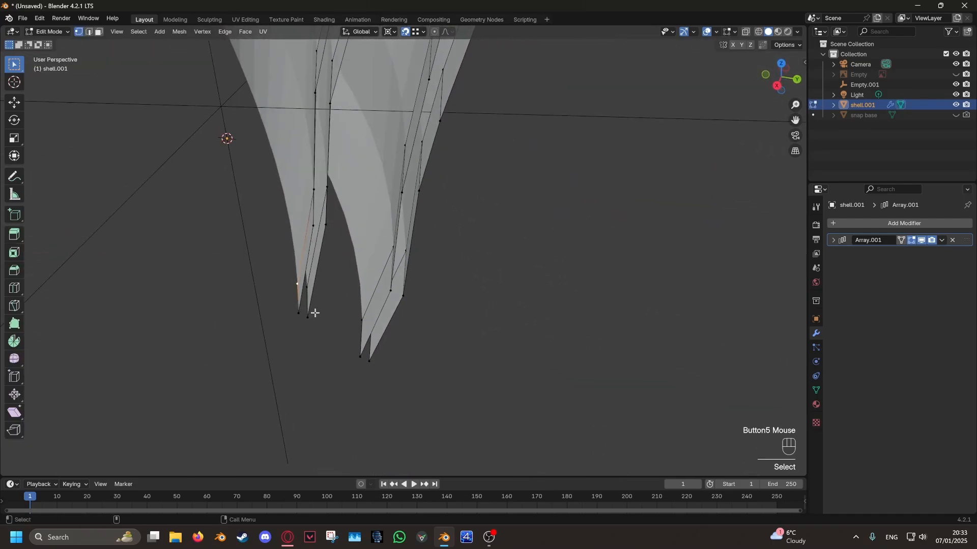
key("z")
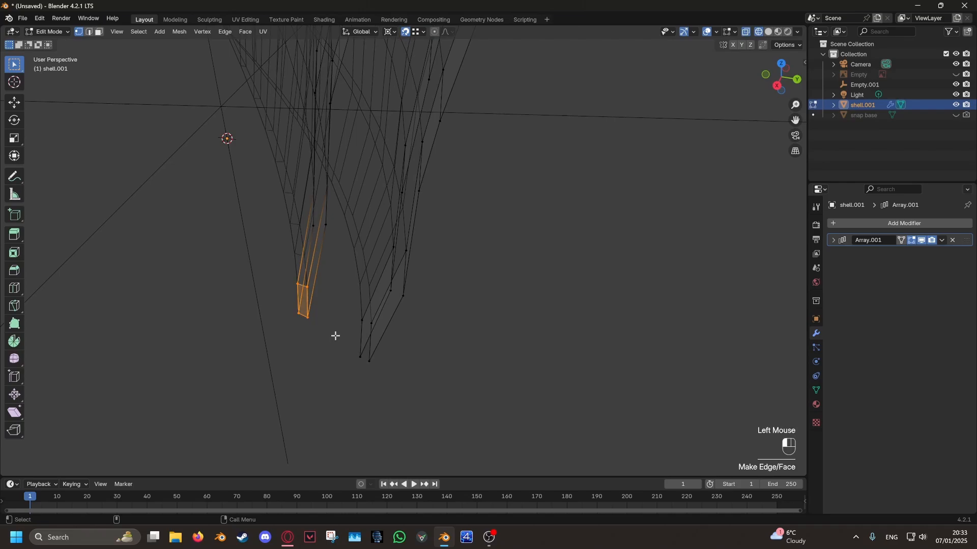
- Undo the latest edits at the lower tip and return to Object Mode
left_click(568, 365)
mouse_move(568, 365)
middle_mouse_down()
mouse_move(569, 245)
mouse_move(552, 346)
mouse_move(573, 307)
middle_mouse_up()
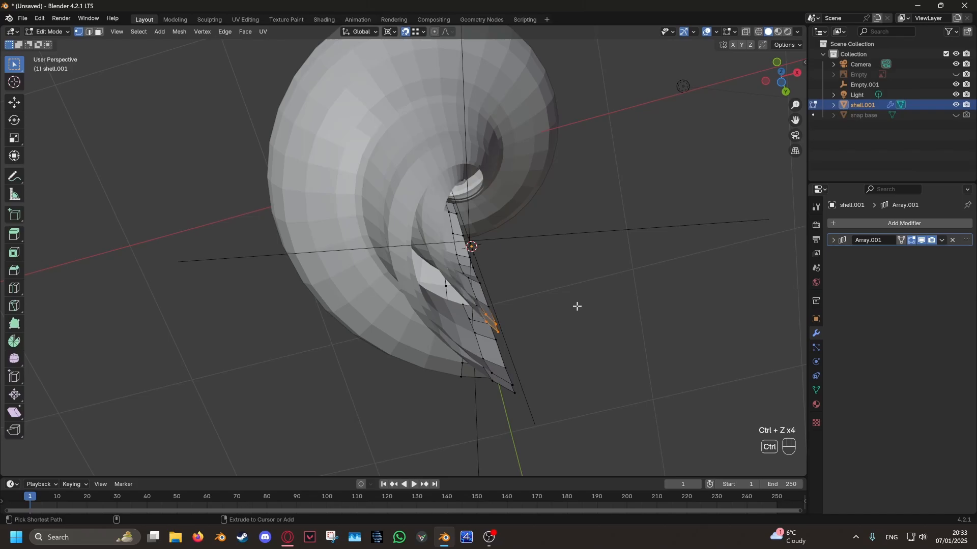
middle_click_drag(576, 307, 543, 317)
scroll(483, 314, "down", 2)
key("Tab")
scroll(549, 314, "down", 2)
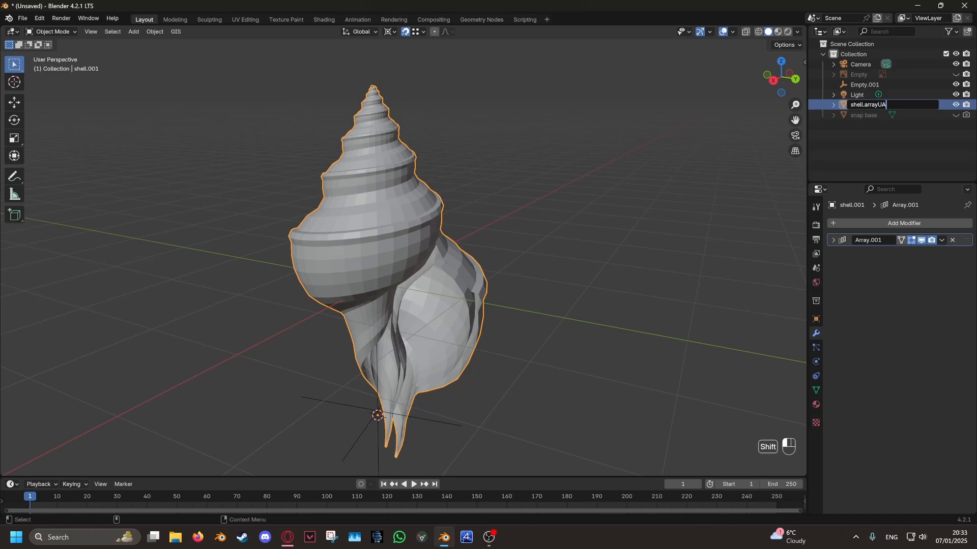
- Duplicate shell.arrayUA in place, name the copy shell.arrayA and hide the original
middle_click_drag(403, 226, 558, 290, "shift")
key("shift+d")
right_click(602, 302)
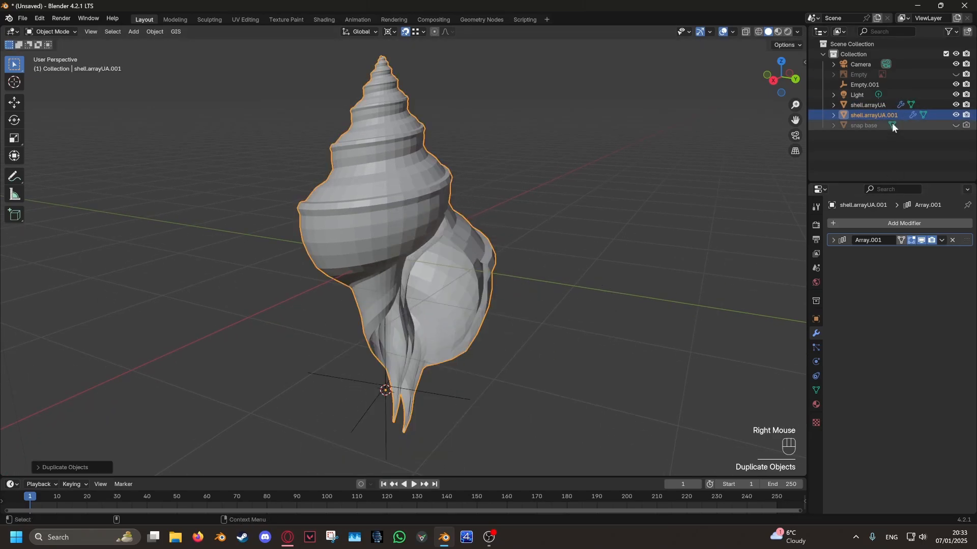
double_click(893, 115)
left_click(881, 115)
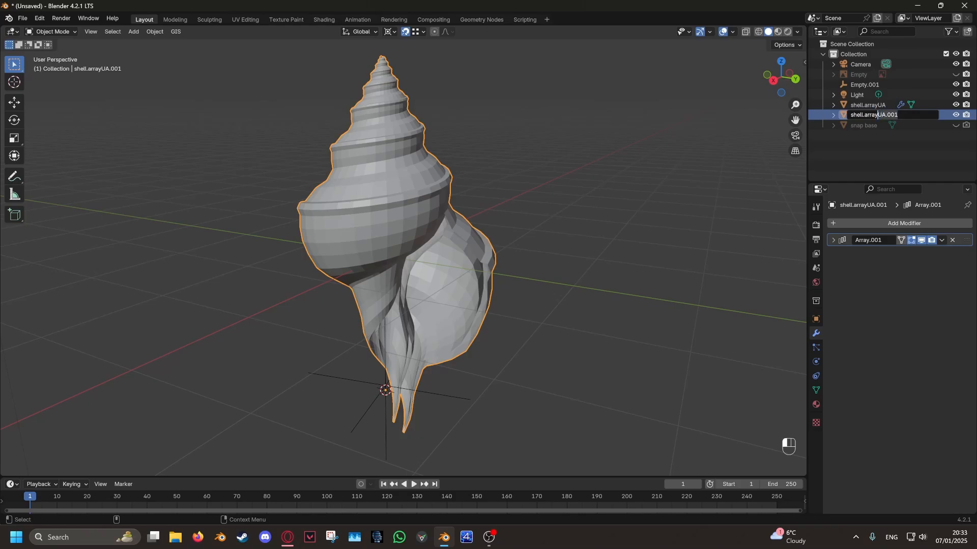
left_click(932, 106)
- Apply the array modifier on shell.arrayA and inspect the mesh around the opening in Edit Mode
scroll(646, 269, "up", 2)
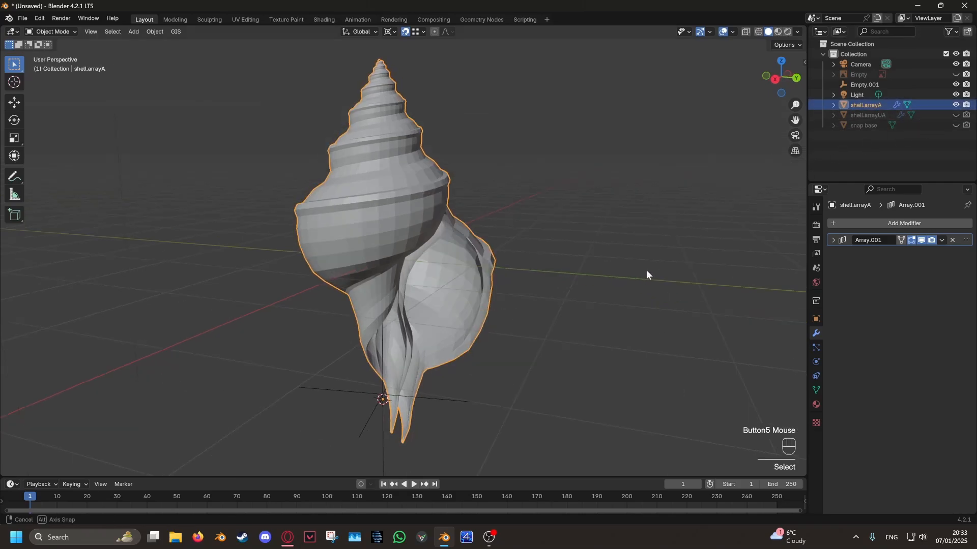
scroll(710, 272, "down", 3, "shift")
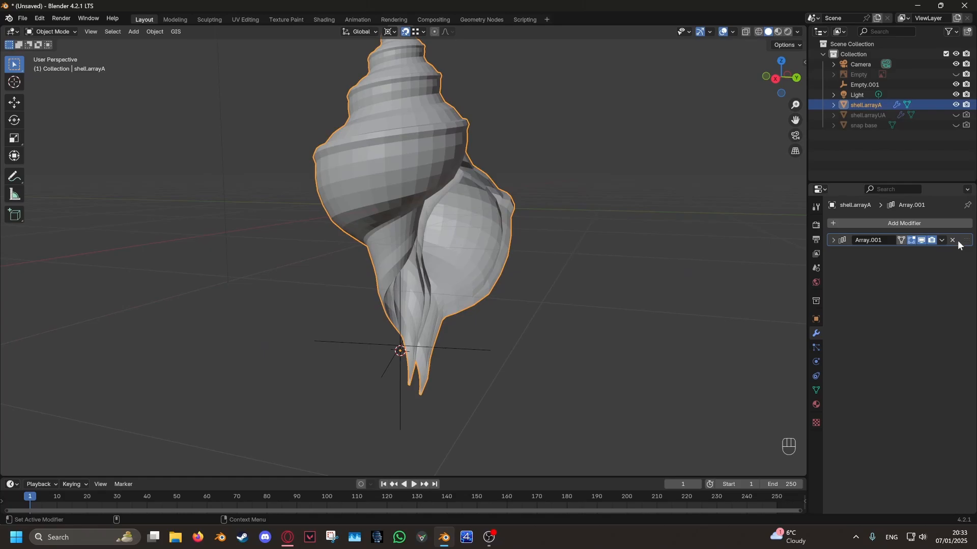
key("ctrl+a")
scroll(633, 232, "down", 2, "shift")
key("Tab")
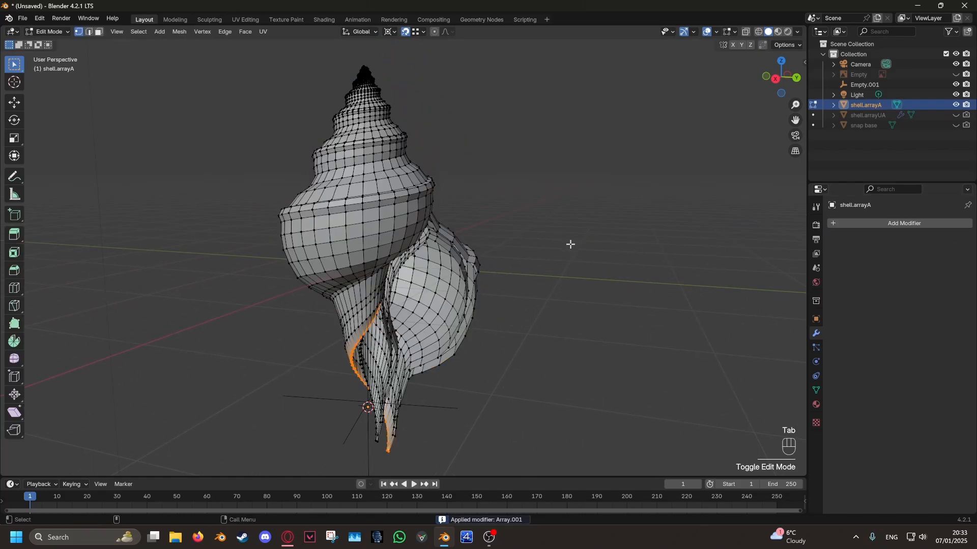
scroll(569, 243, "down", 1)
middle_click_drag(573, 284, 572, 236)
scroll(611, 310, "up", 5)
middle_click_drag(572, 237, 489, 226)
middle_click_drag(540, 222, 493, 178)
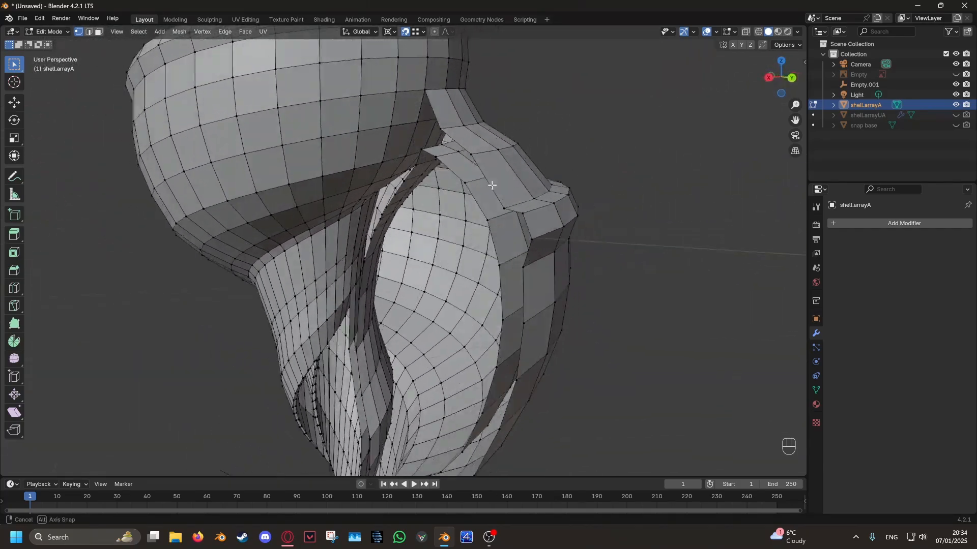
scroll(528, 233, "down", 5)
key("Tab")
- Add a Subdivision Surface modifier to shell.arrayA and turn off its viewport display
left_click(894, 225)
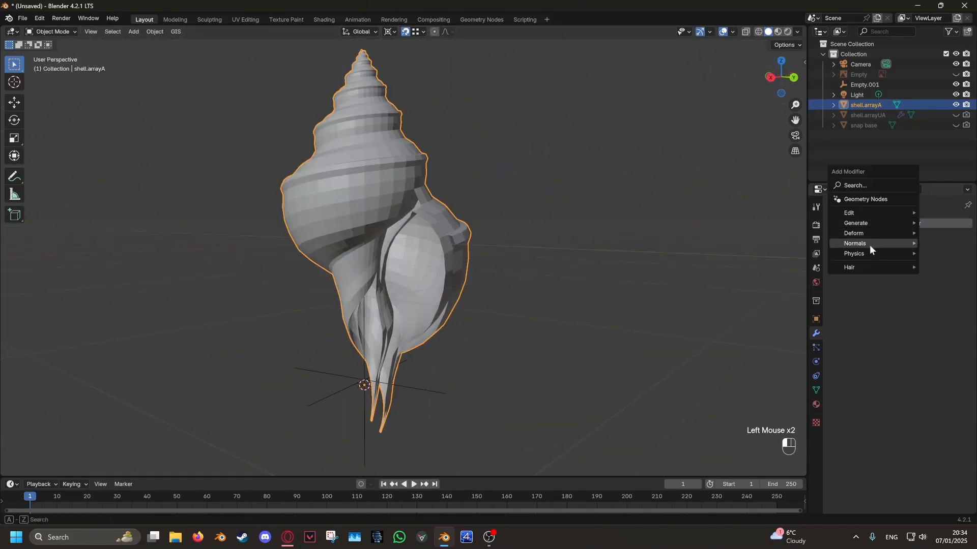
mouse_move(872, 224)
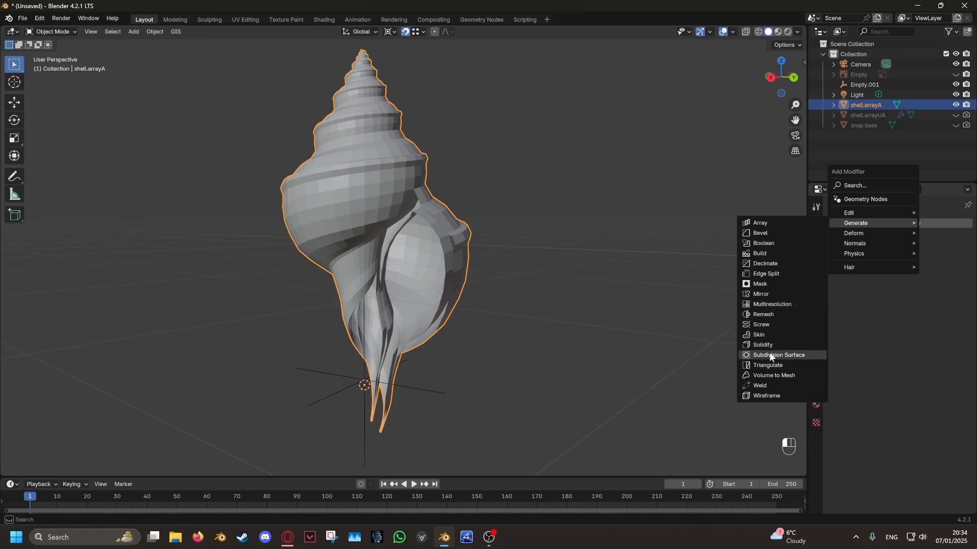
key("Return")
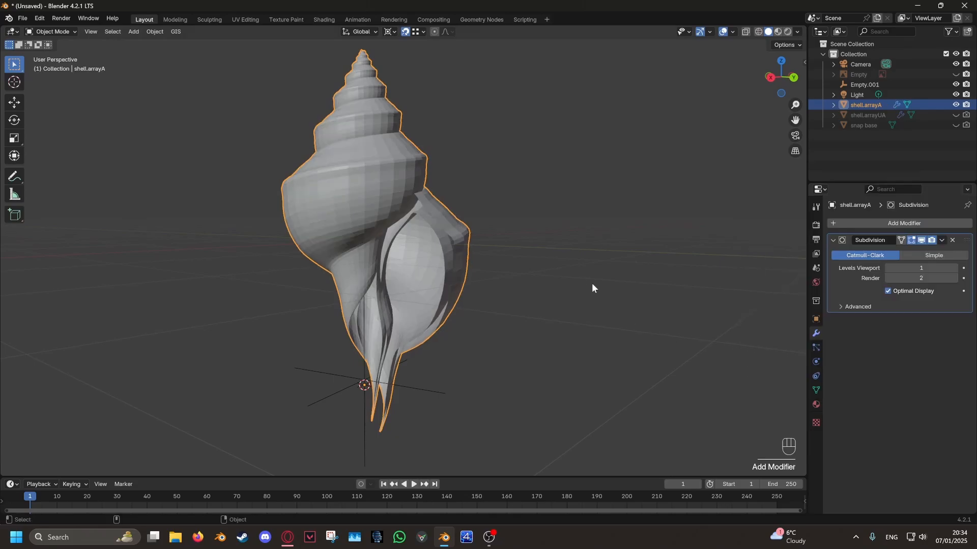
middle_click_drag(591, 283, 492, 224)
left_click(921, 240)
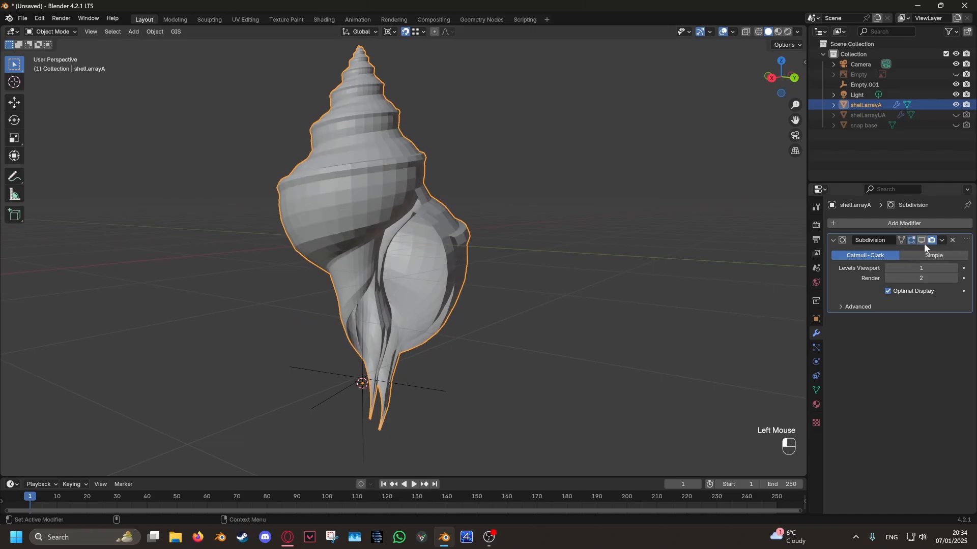
- Fill faces in the gap at the opening's upper corner, where the lip meets the body whorl
scroll(496, 261, "up", 2)
scroll(466, 351, "down", 2, "shift")
key("Tab")
scroll(468, 350, "up", 3)
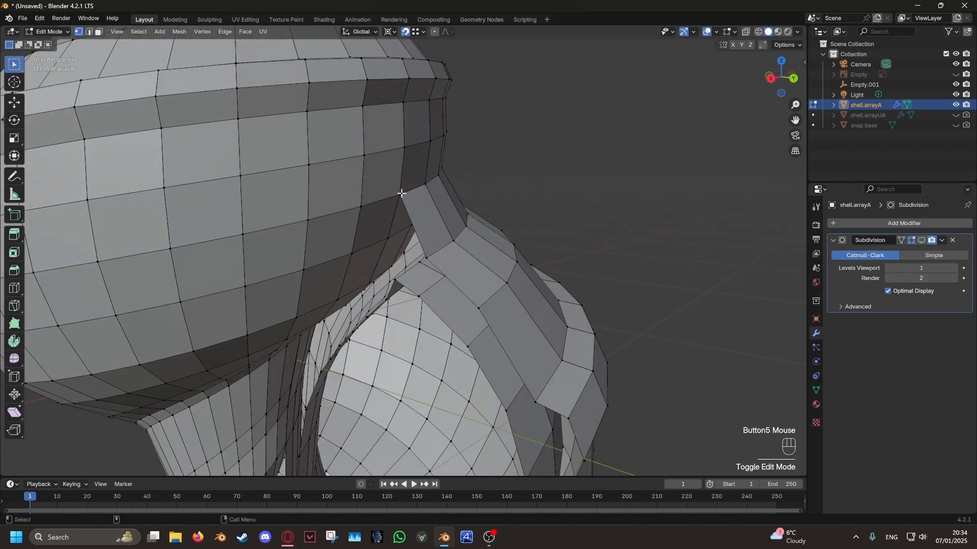
left_click(426, 199)
scroll(426, 200, "up", 1)
middle_click_drag(409, 228, 448, 186)
key("f")
key("ctrl+z")
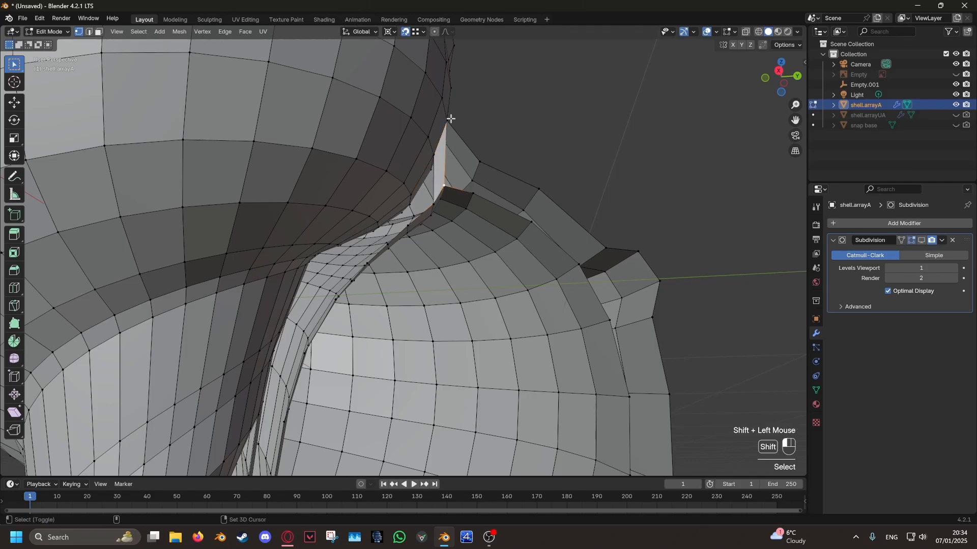
middle_click_drag(450, 118, 540, 359)
scroll(541, 359, "down", 5)
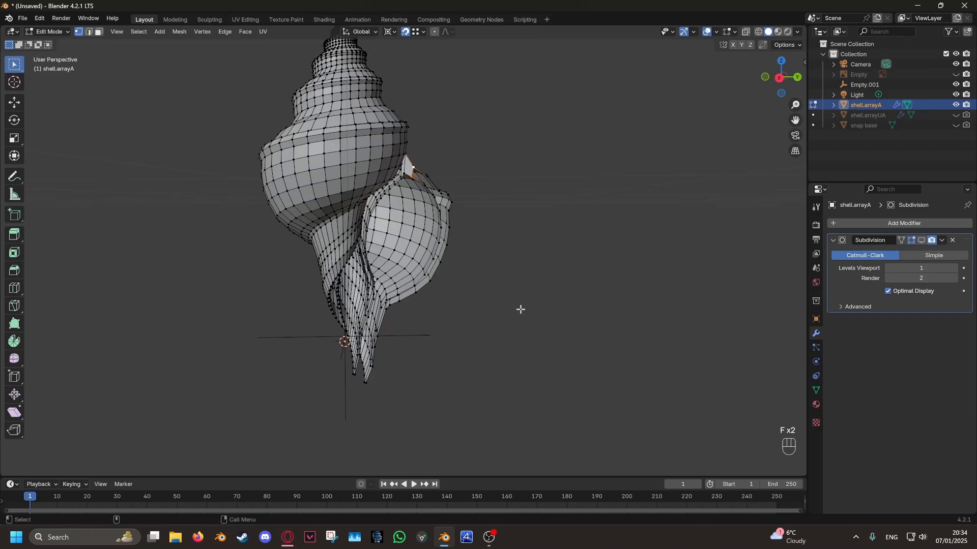
scroll(520, 309, "up", 2)
middle_click_drag(573, 213, 548, 307, "shift")
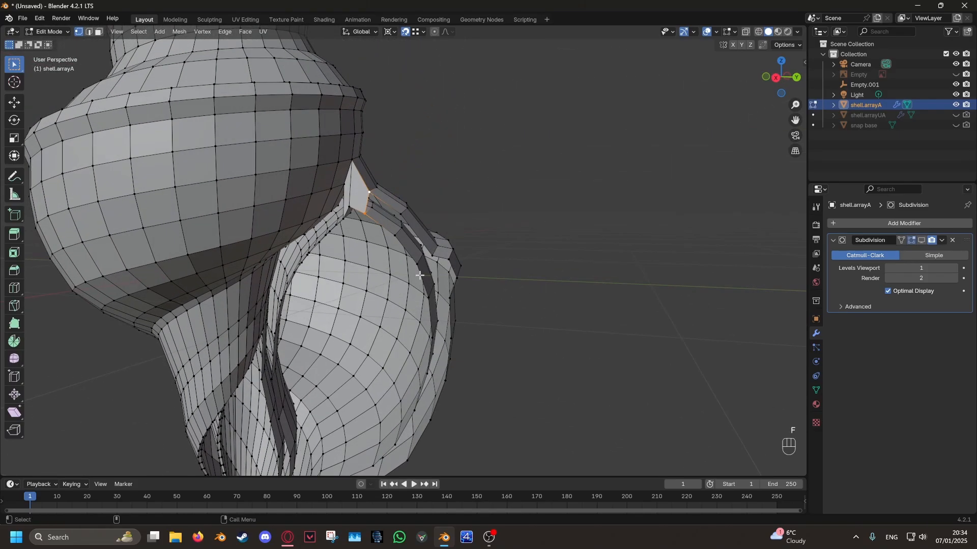
scroll(420, 275, "up", 3)
scroll(430, 267, "down", 3)
- Select the whole mesh of shell.arrayA and merge its vertices by distance
scroll(458, 272, "down", 3, "shift")
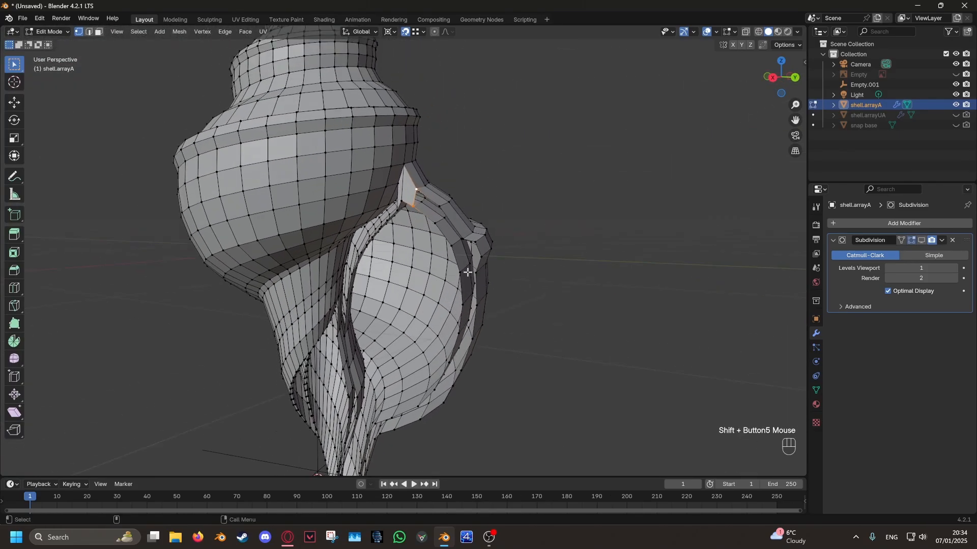
scroll(467, 272, "down", 3)
key("a")
right_click(545, 232)
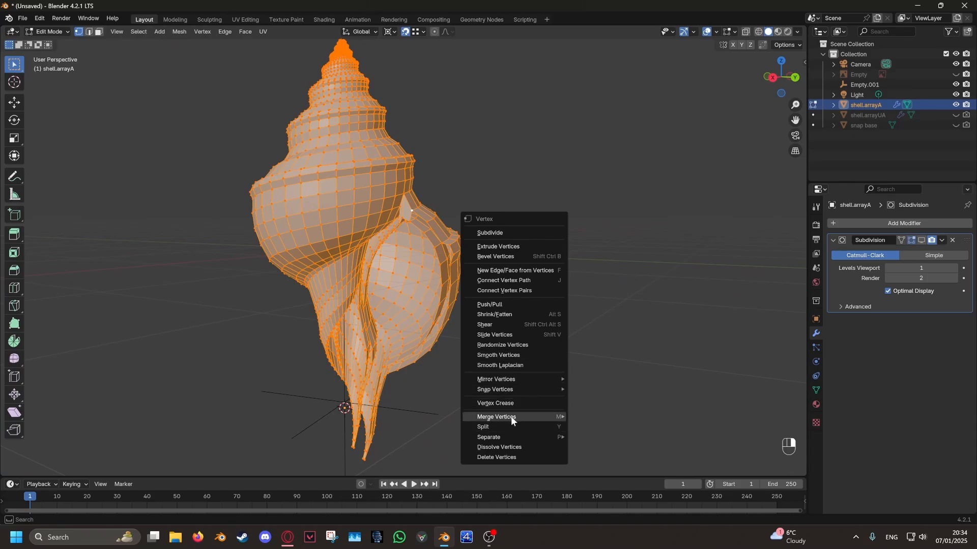
mouse_move(511, 418)
left_click(598, 475)
middle_click_drag(454, 209, 510, 452, "shift")
- Try a merge distance of 0.0081 m, check its effect at the shell's apex, and undo it
middle_click_drag(395, 208, 395, 281)
scroll(399, 269, "up", 6)
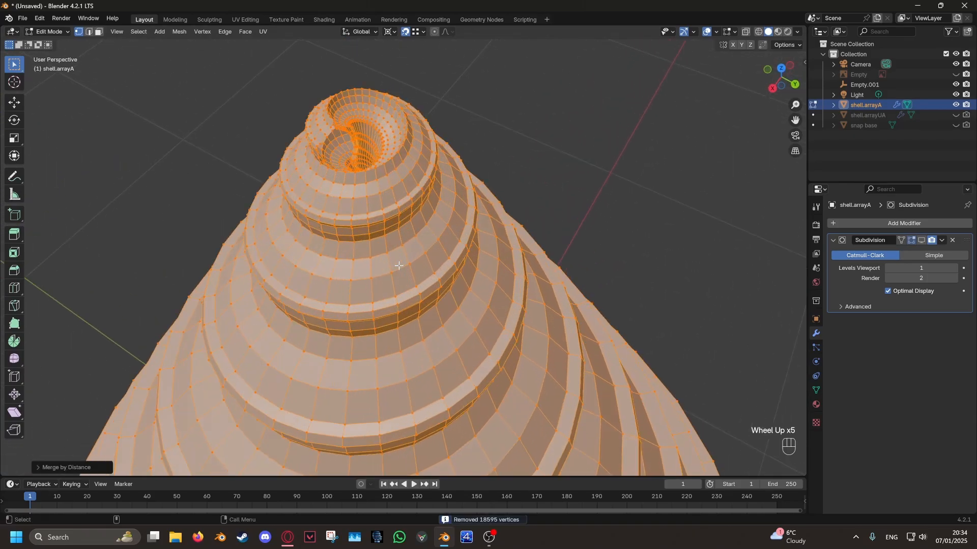
middle_click_drag(369, 232, 407, 245, "shift")
left_click(39, 467)
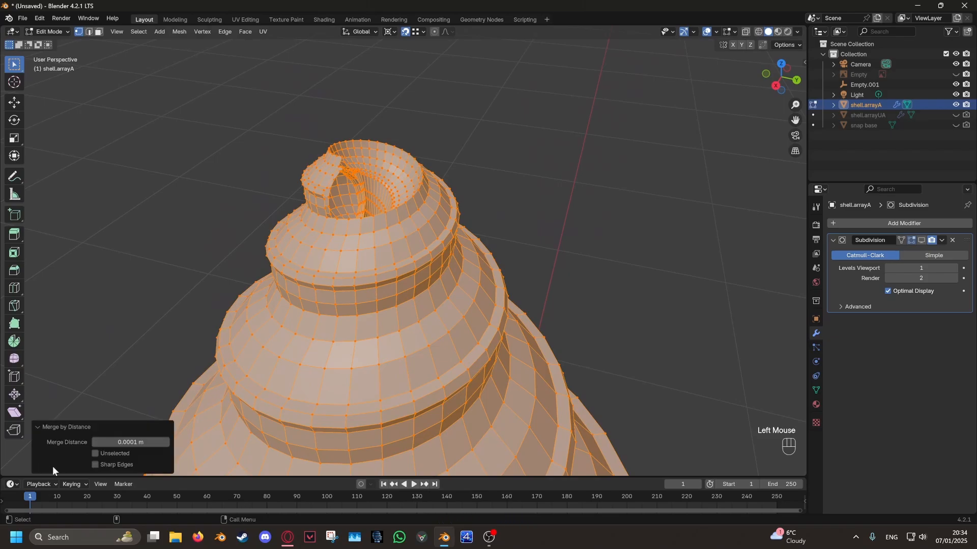
left_click_drag(130, 442, 158, 442, "shift")
scroll(267, 370, "down", 2)
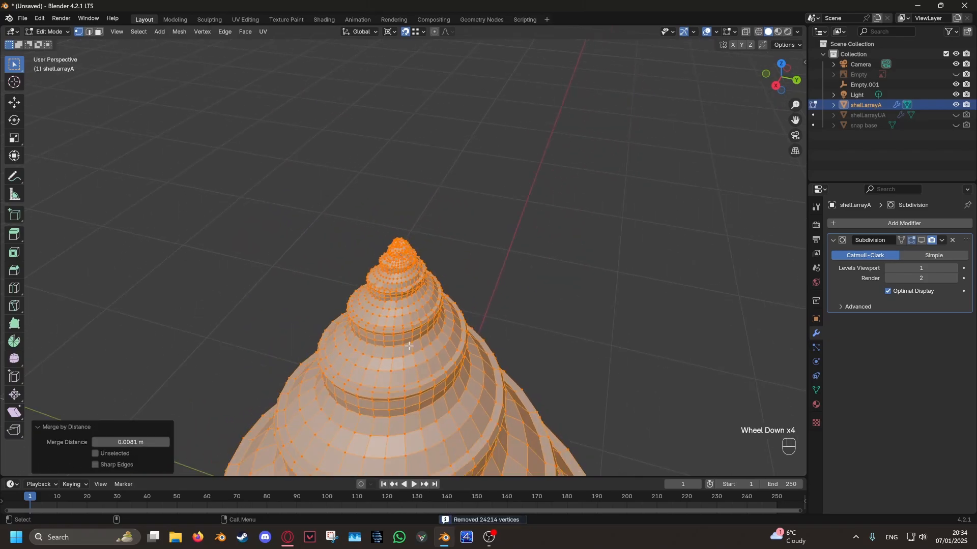
scroll(266, 370, "up", 4)
key("ctrl+z")
scroll(482, 404, "down", 2)
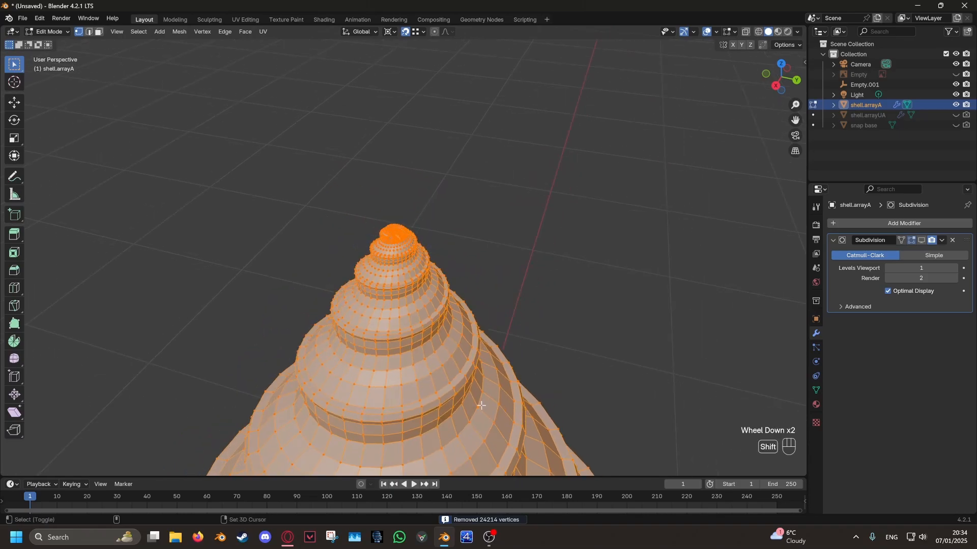
- Merge all vertices by distance again with the merge distance set to 0.0001 m
middle_click_drag(482, 404, 460, 265, "shift")
scroll(460, 265, "down", 3)
right_click(553, 232)
mouse_move(554, 233)
left_click(608, 290)
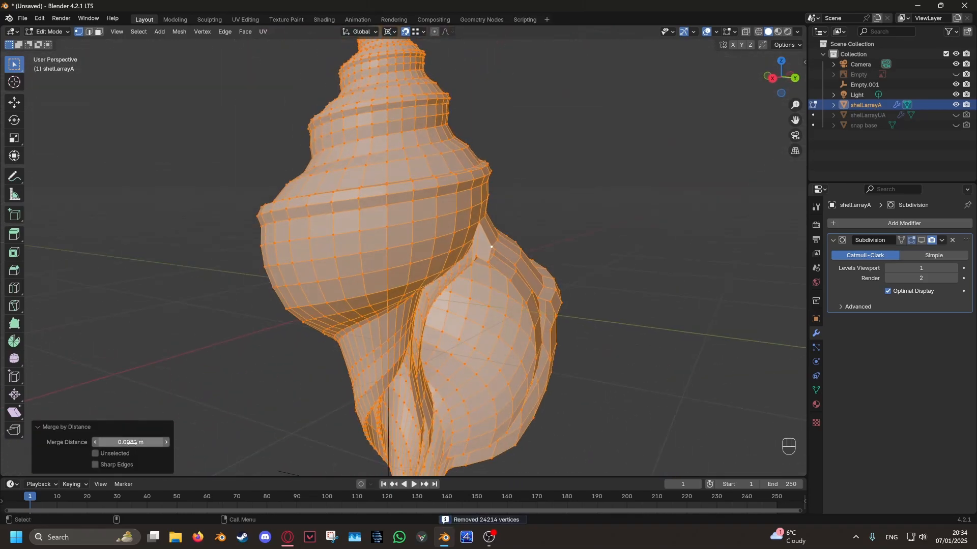
scroll(402, 194, "down", 3, "shift")
middle_click_drag(403, 194, 404, 227, "shift")
scroll(404, 226, "up", 5)
middle_click_drag(404, 226, 465, 239)
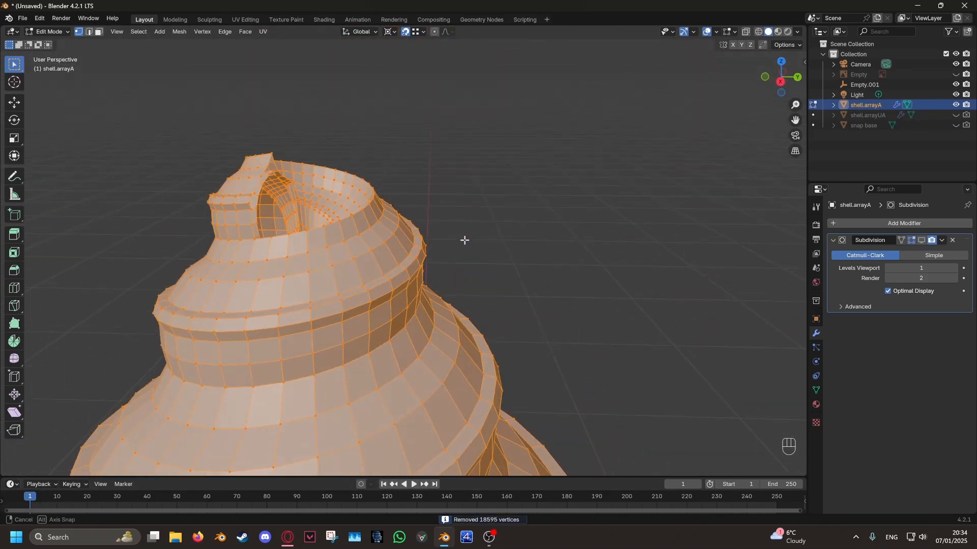
- Reselect all vertices and repeat Merge by Distance at 0.0001 m
left_click(464, 238)
key("q")
key("a")
right_click(600, 246)
left_click(550, 255)
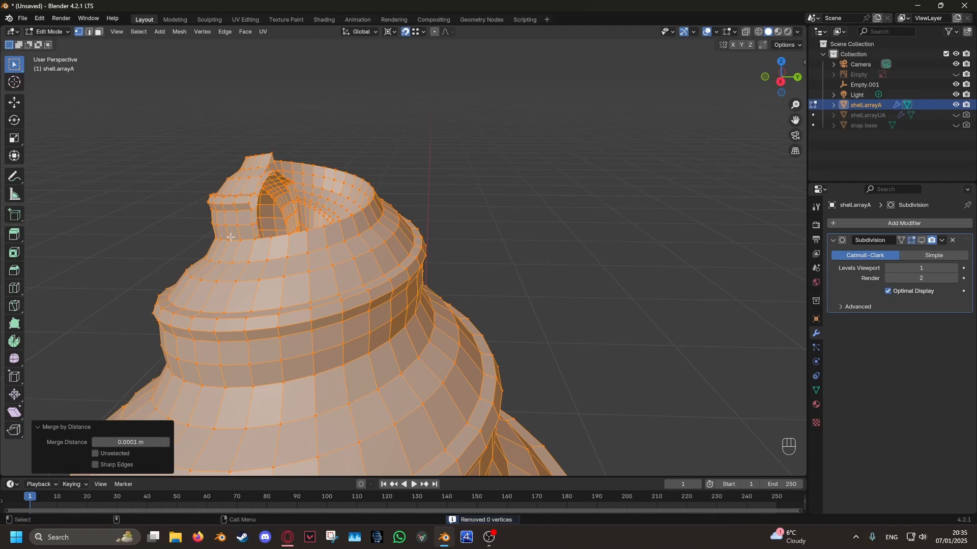
scroll(465, 207, "down", 5)
- Select the border vertices beside the opening's upper corner and fill faces along the lip from there
left_click(464, 207)
middle_click_drag(465, 207, 389, 203)
middle_click_drag(389, 203, 509, 178, "shift")
left_click(511, 177)
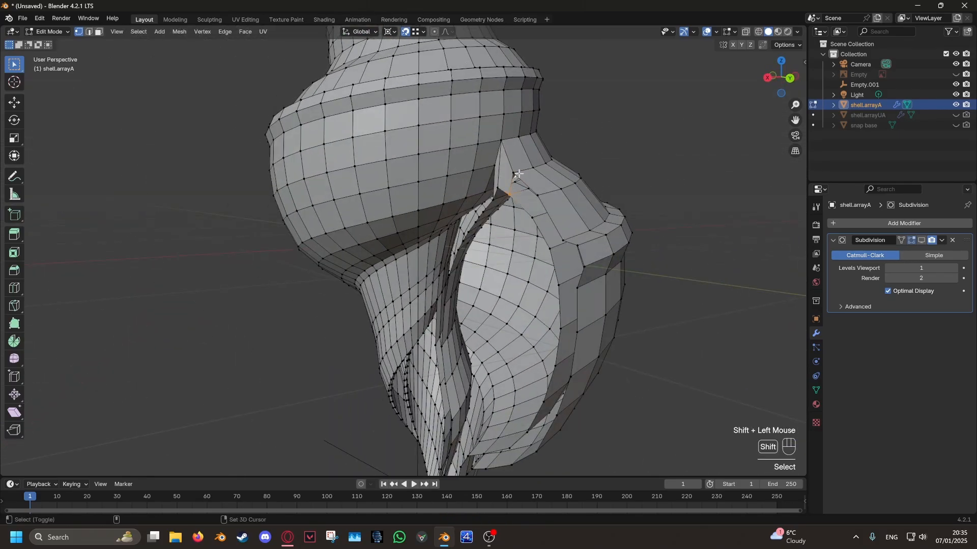
left_click(518, 173, "shift")
middle_click_drag(560, 221, 602, 224)
key("f")
key("f")
- Select the border vertices at the lip's outer shoulder and fill the gap there with a face
middle_click_drag(536, 236, 524, 198, "shift")
scroll(504, 234, "up", 3)
left_click(467, 129)
left_click(460, 167)
left_click(434, 179, "shift")
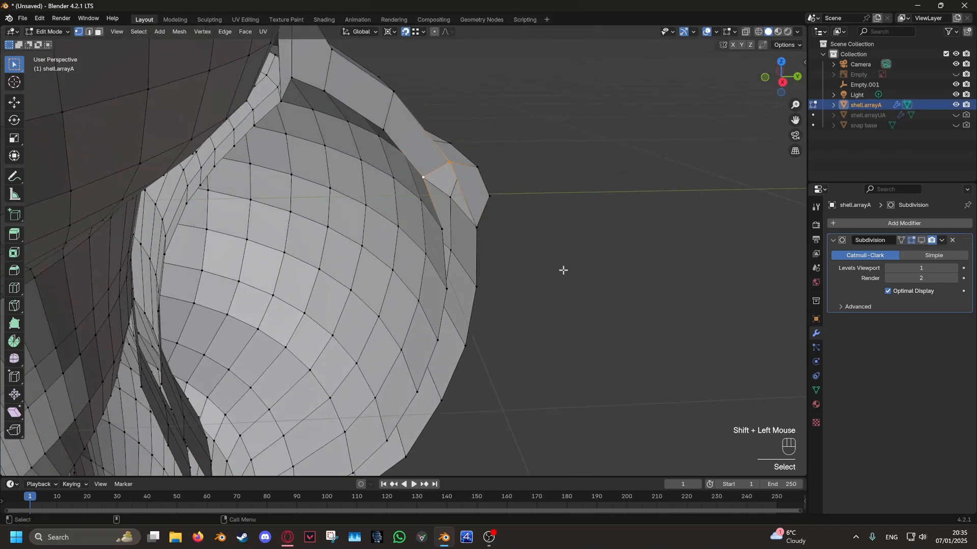
scroll(564, 295, "down", 3)
key("f")
- Continue filling the gap between the lip's wall strips with faces down toward the shell's lower tip
middle_click_drag(469, 347, 431, 167, "shift")
scroll(477, 244, "up", 3)
scroll(407, 307, "up", 2)
middle_click_drag(407, 307, 514, 310)
middle_click_drag(213, 346, 447, 301, "shift")
scroll(447, 301, "down", 1)
key("f")
key("f")
key("f")
- Fill the remaining slit between the wall strips at the shell's lower tip with faces
middle_click_drag(509, 219, 527, 347, "shift")
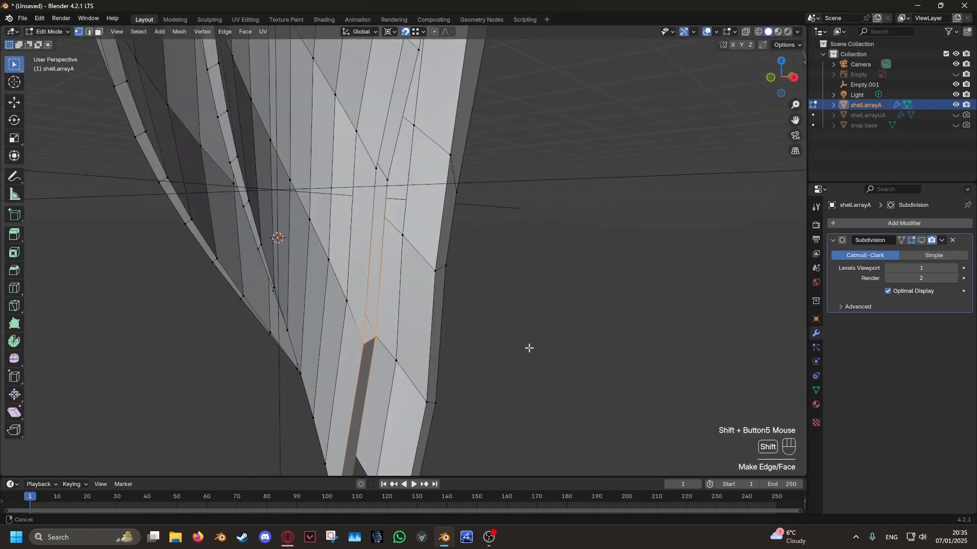
key("f")
key("f")
key("f")
- Fill faces in the lower part of the narrow gap between the inner wall strips
middle_click_drag(529, 193, 365, 286, "shift")
key("f")
key("f")
scroll(366, 343, "up", 3)
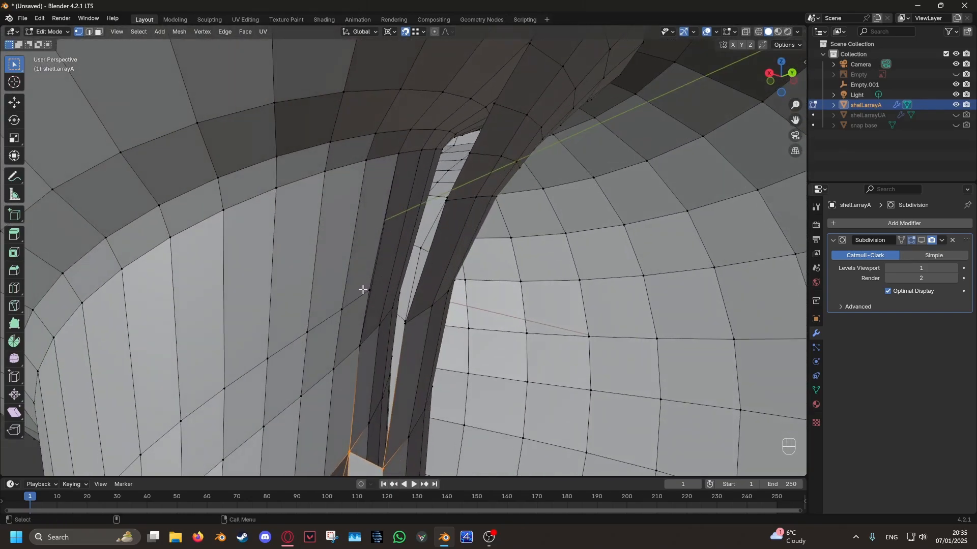
scroll(374, 292, "down", 2)
- Delete shell.arrayA in Object Mode, then unhide and select shell.arrayUA
key("Tab")
left_click(435, 222)
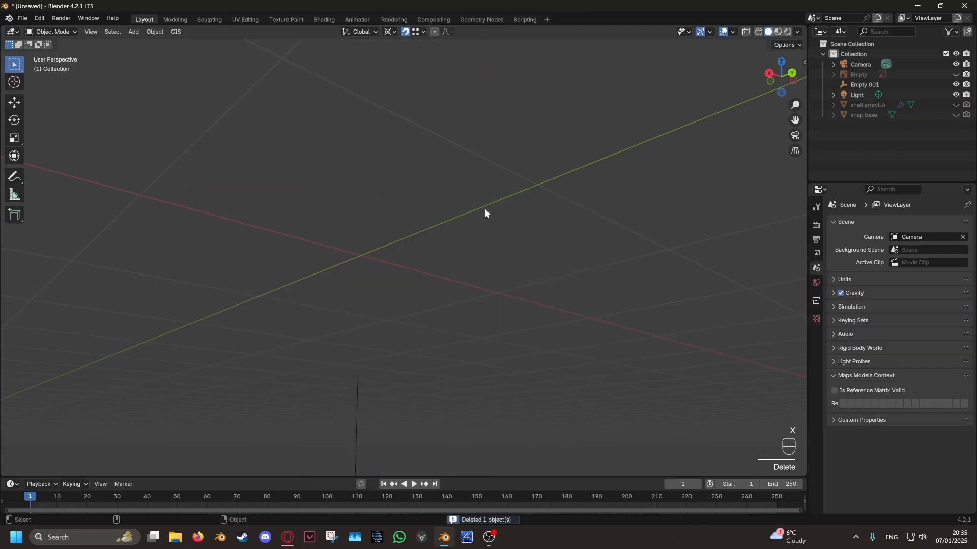
left_click(956, 105)
left_click(847, 104)
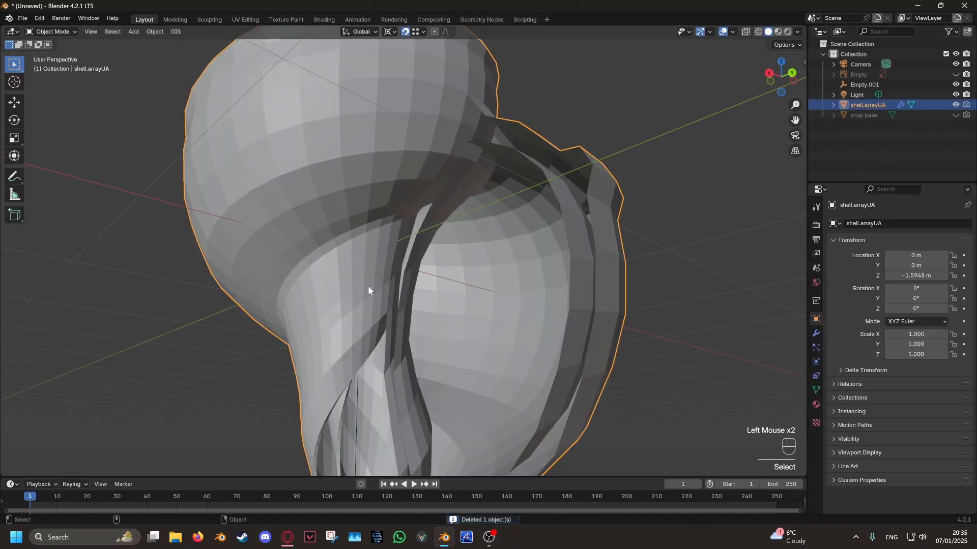
- Edit shell.arrayUA and add a single loop cut to the inner wall strip beside the narrow gap
scroll(368, 286, "up", 3)
key("Tab")
scroll(381, 313, "down", 2, "shift")
scroll(356, 236, "up", 3)
middle_click_drag(382, 313, 226, 371, "shift")
right_click(367, 263, "shift")
middle_click_drag(266, 346, 351, 274)
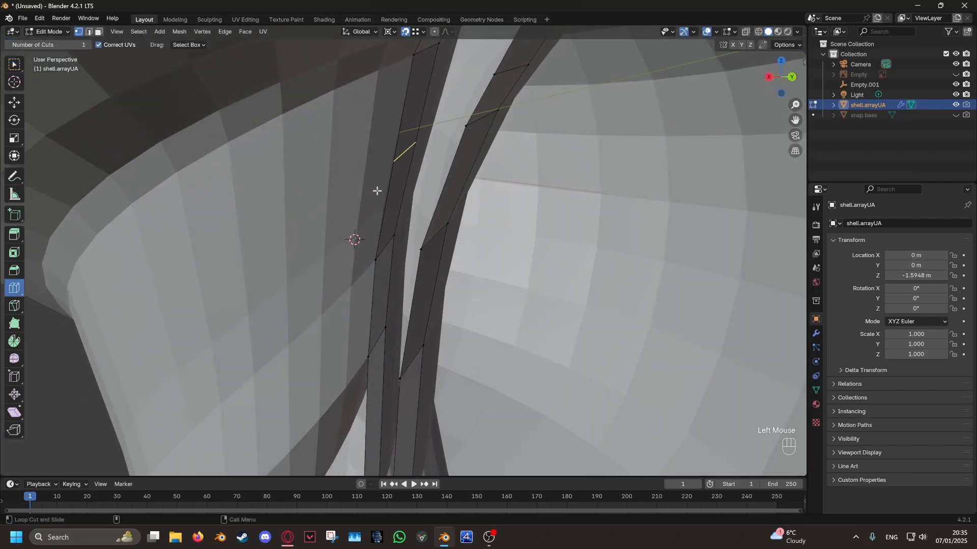
left_click(376, 191)
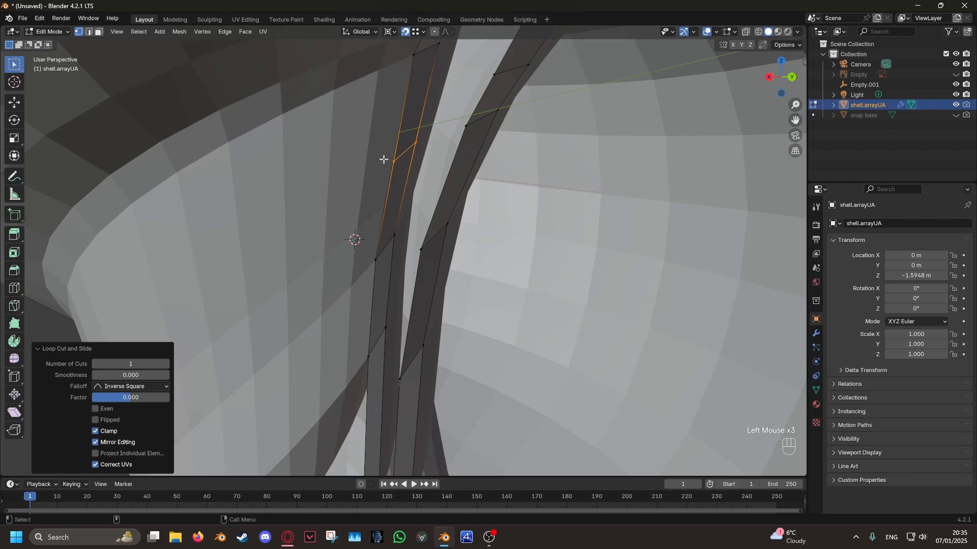
- Show the snap base, snap the new cut's outer vertex onto it, and return to Object Mode
right_click(387, 160)
left_click(955, 115)
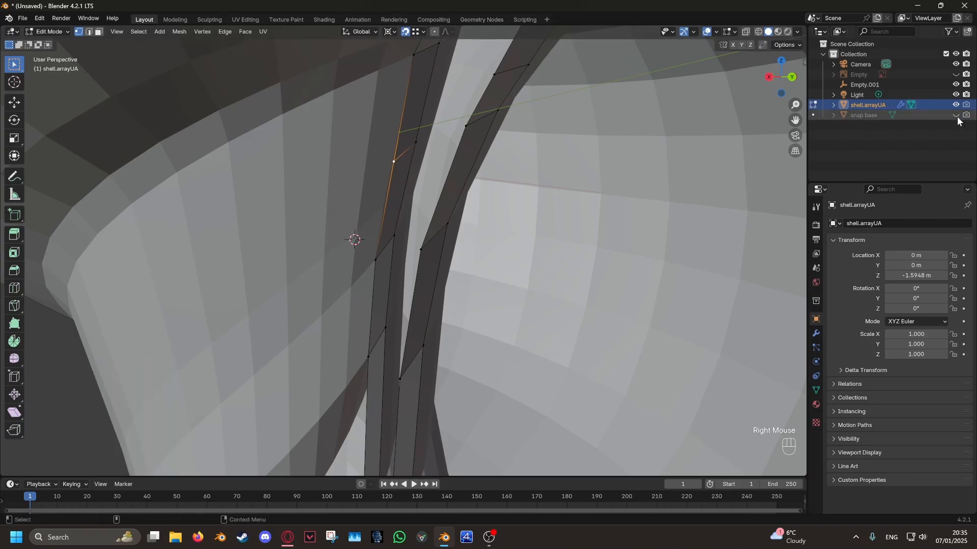
key("g")
left_click(381, 205)
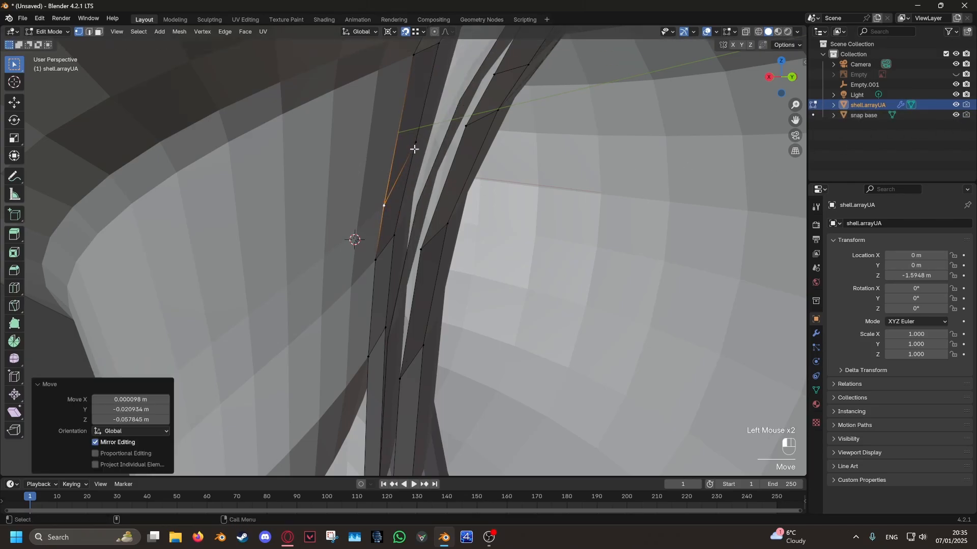
key("Tab")
- Duplicate shell.arrayUA in place, rename the copy shell.arrayA and hide it
scroll(370, 241, "down", 6)
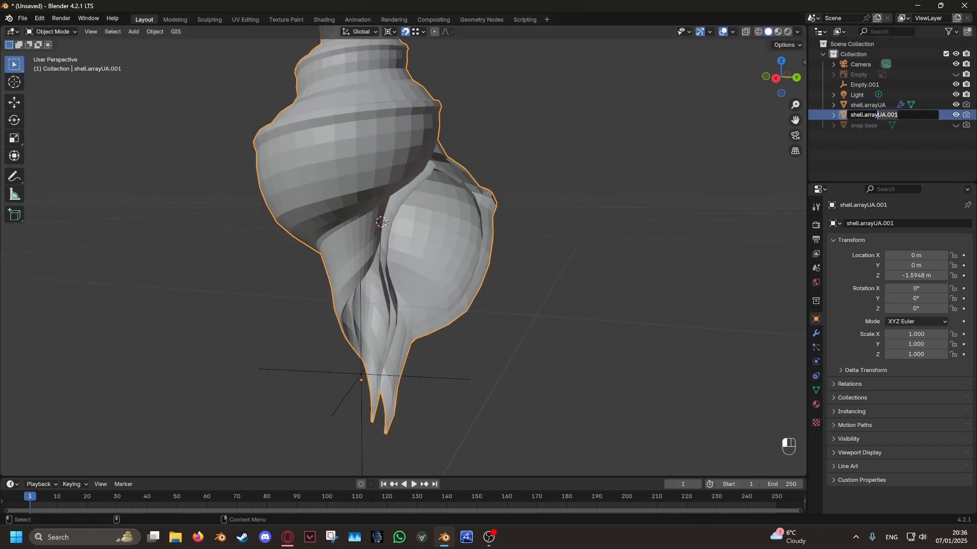
type("A")
key("Return")
left_click(956, 105)
- Apply the array modifier on shell.arrayUA and merge all its vertices by distance at 0.0001 m
left_click(868, 114)
left_click(816, 334)
left_click(943, 240)
left_click(915, 252)
key("Tab")
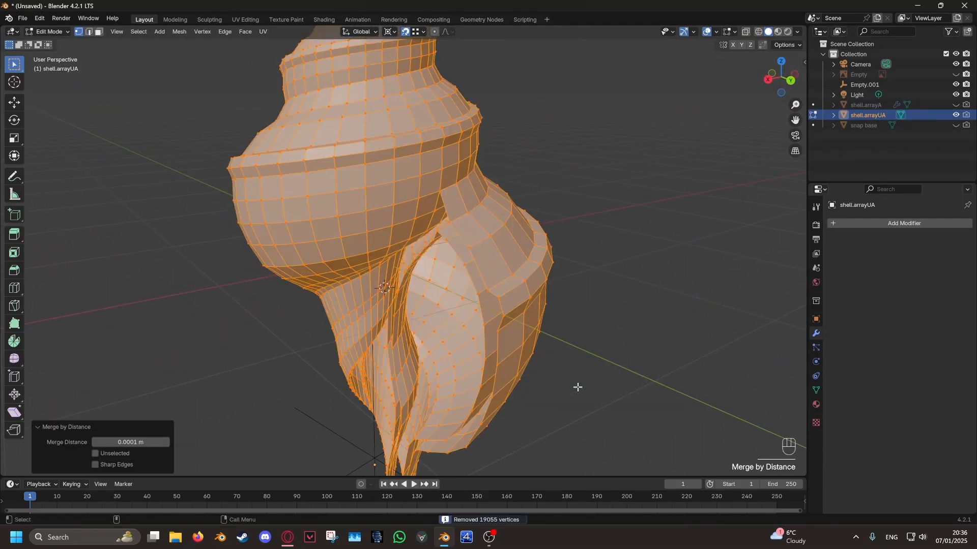
- Fill faces between the inner and outer wall edges along the rim of the shell's opening
middle_click_drag(578, 387, 398, 239)
scroll(399, 239, "up", 5)
left_click(360, 218, "shift")
key("f")
key("f")
key("f")
key("f")
key("f")
key("f")
key("f")
key("f")
scroll(563, 270, "down", 5)
scroll(528, 251, "up", 6)
scroll(527, 250, "down", 5)
middle_click_drag(528, 250, 575, 282, "shift")
left_click(514, 136, "shift")
left_click(382, 349, "shift")
middle_click_drag(382, 349, 451, 242)
scroll(452, 243, "up", 5)
- Add a single loop cut to the inner wall strip beside the gap, with 0 smoothness
left_click(337, 321, "shift")
middle_click_drag(356, 254, 292, 224, "shift")
left_click(14, 288)
left_click(330, 153)
left_click(19, 67)
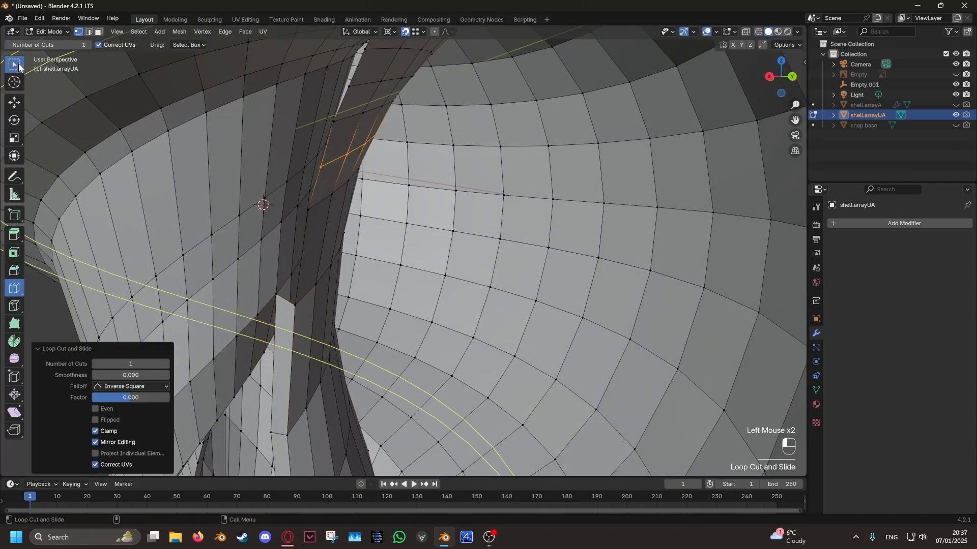
- Fill the gap between the column edge and inner wall with faces, working upward from the new loop cut
middle_click_drag(295, 300, 316, 315)
left_click(316, 316, "shift")
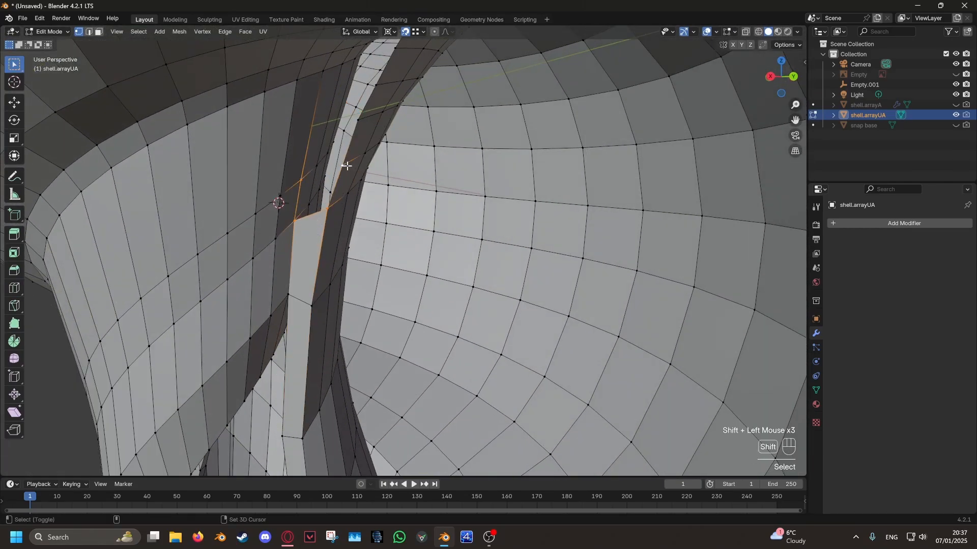
key("f")
left_click(349, 277)
middle_click_drag(364, 152, 332, 218, "shift")
left_click(337, 192, "shift")
left_click(378, 240, "shift")
key("f")
left_click(378, 240)
left_click(352, 177, "shift")
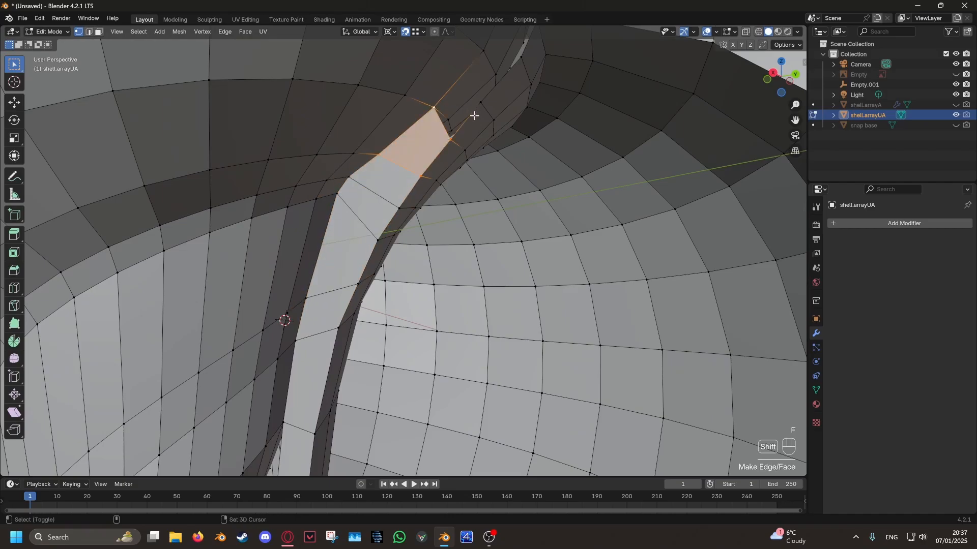
- Fill the last faces up to the upper corner of the opening and return to Object Mode
left_click(507, 46)
middle_click_drag(474, 115, 462, 207, "shift")
left_click(490, 199, "shift")
left_click(453, 187, "shift")
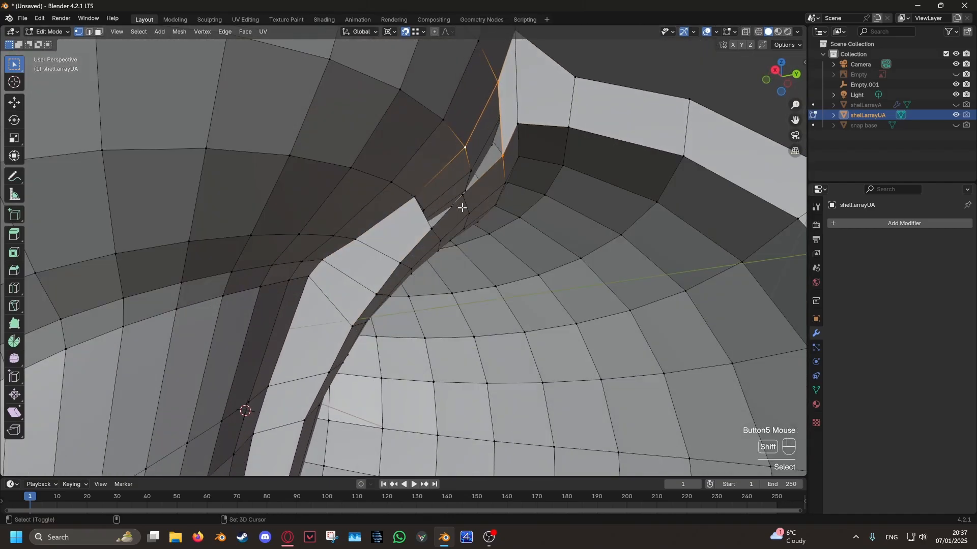
left_click(412, 201, "shift")
left_click(431, 229, "shift")
key("f")
scroll(437, 228, "down", 8)
key("Tab")
middle_click_drag(519, 235, 512, 297)
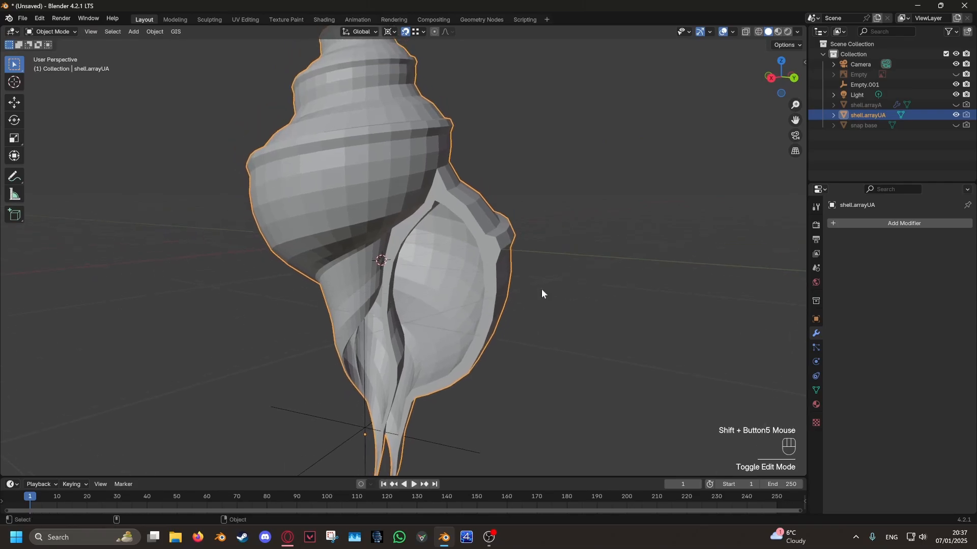
- Add a Subdivision Surface modifier to shell.arrayUA
left_click(886, 227)
mouse_move(886, 227)
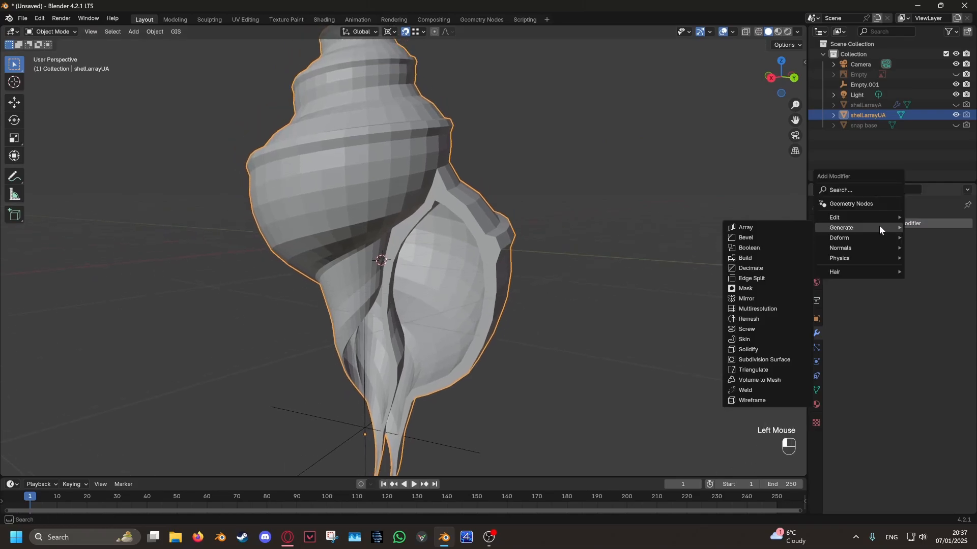
left_click(747, 360)
middle_click_drag(597, 318, 390, 184)
- Recalculate all face normals of shell.arrayUA to the outside and return to Object Mode
key("Tab")
key("a")
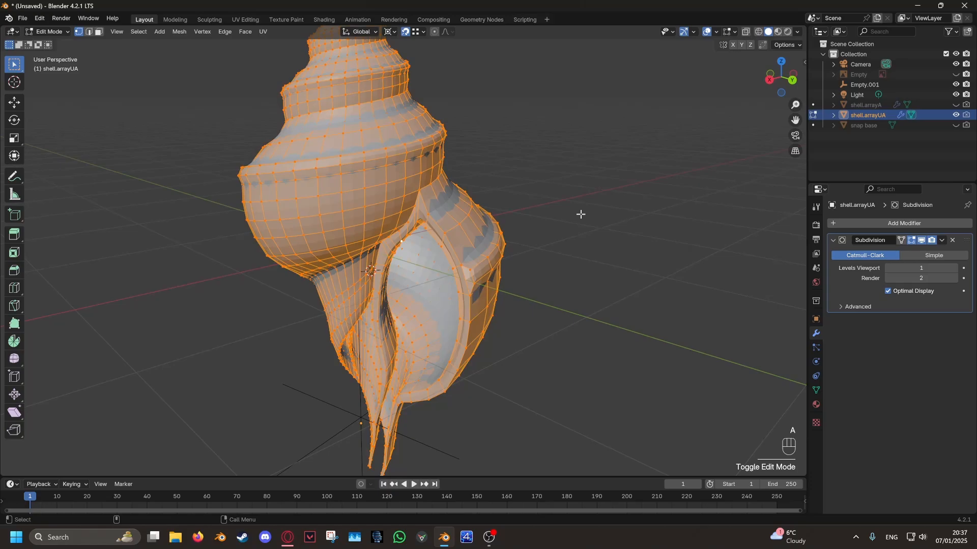
left_click(184, 31)
mouse_move(200, 203)
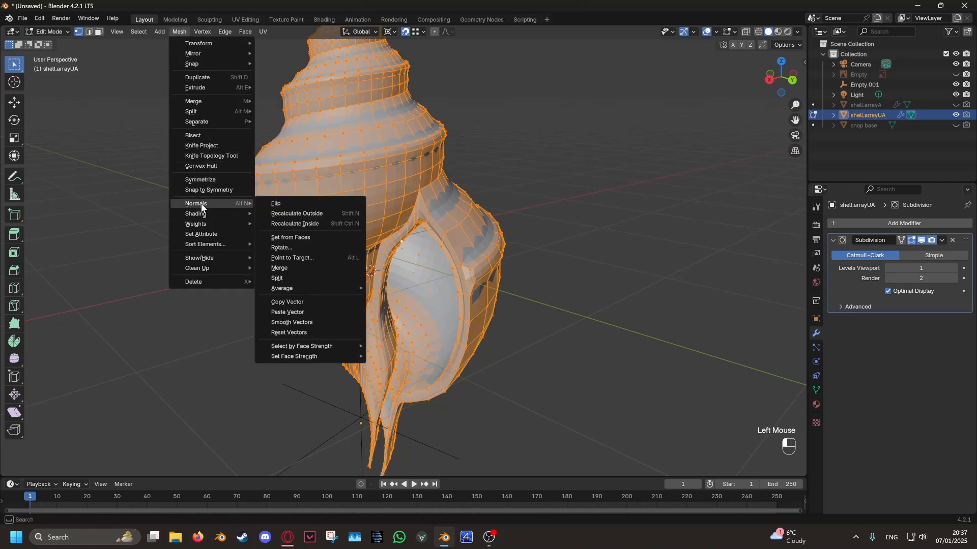
left_click(302, 214)
key("Tab")
middle_click_drag(507, 294, 367, 216)
scroll(486, 194, "down", 3, "shift")
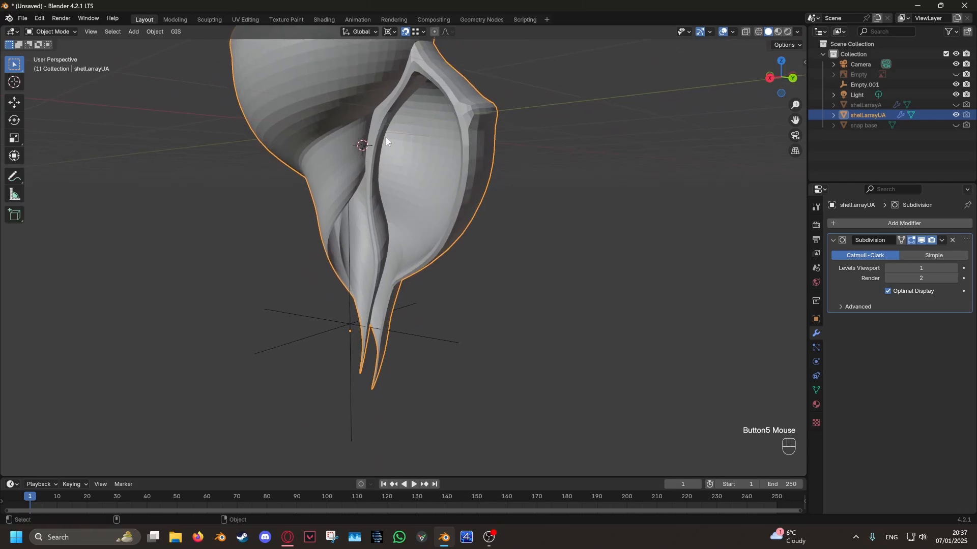
middle_click_drag(385, 137, 476, 288, "shift")
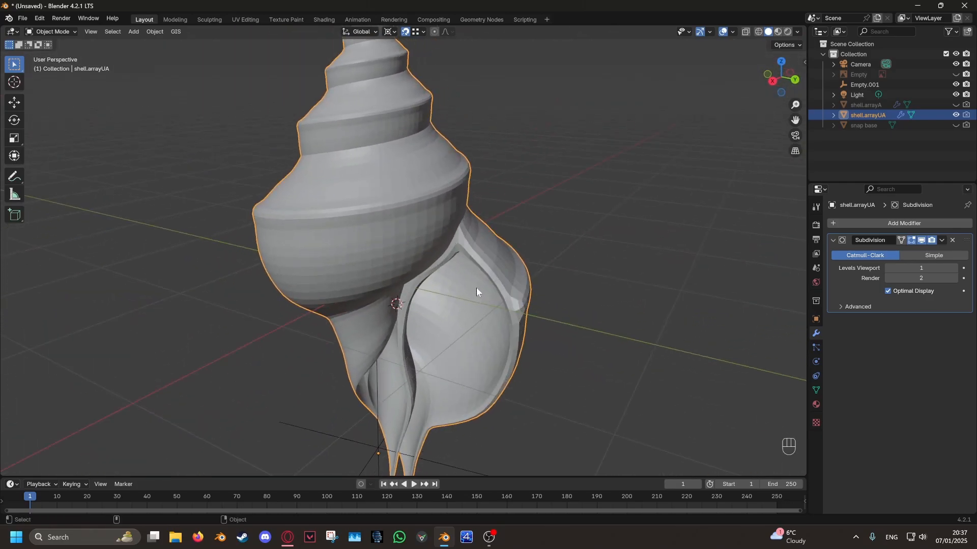
- Edit the shell in wireframe with face selection and select all interior faces
key("Tab")
middle_click_drag(562, 290, 601, 276)
left_click(582, 265)
key("z")
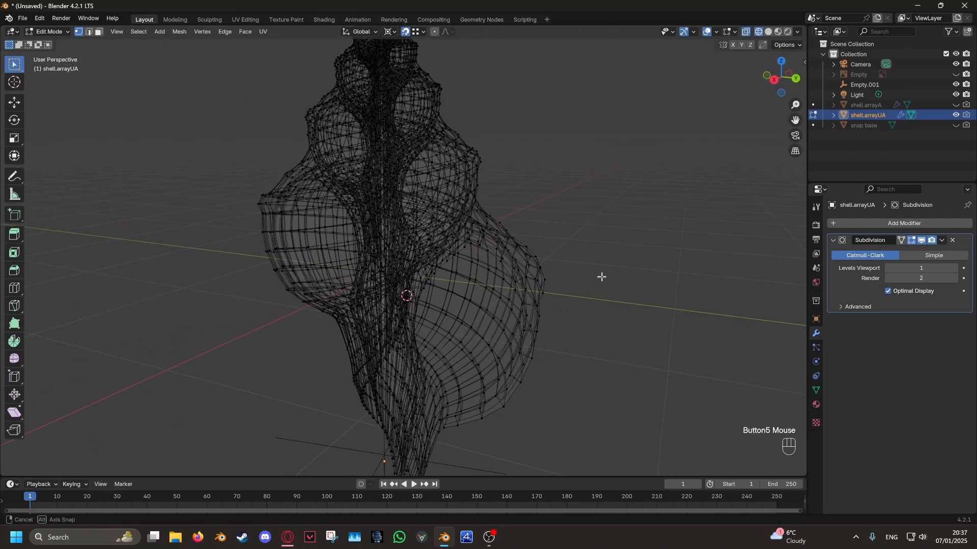
scroll(602, 277, "down", 4)
scroll(599, 266, "up", 1)
left_click(100, 32)
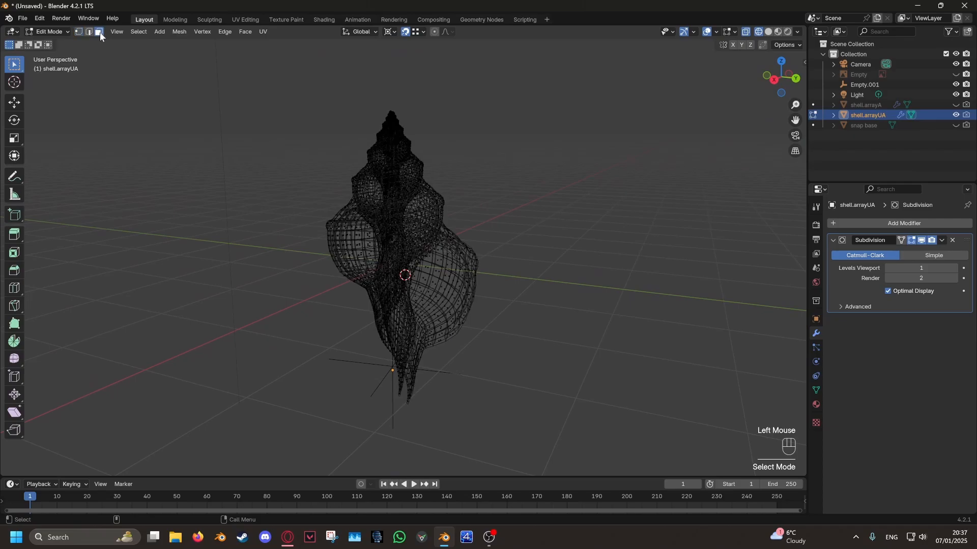
left_click(134, 30)
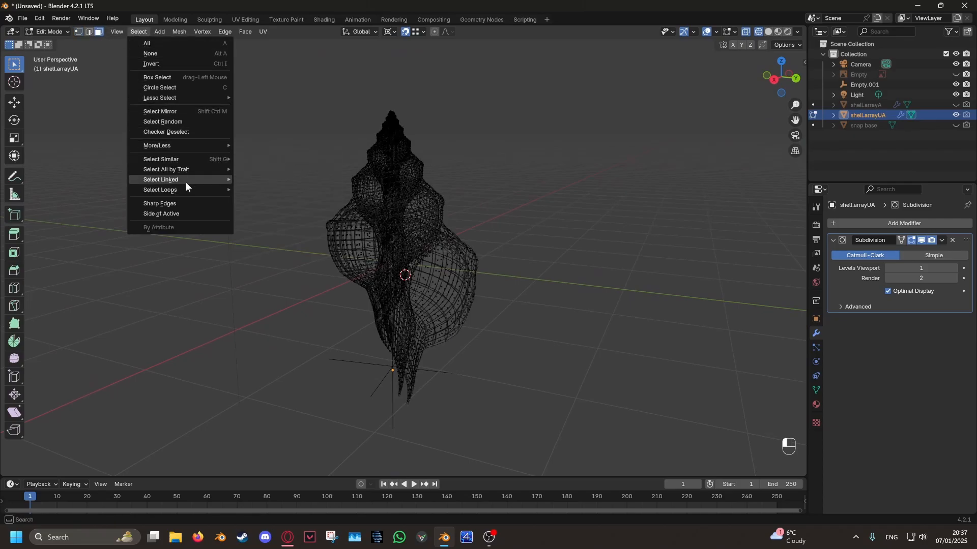
mouse_move(190, 169)
left_click(267, 178)
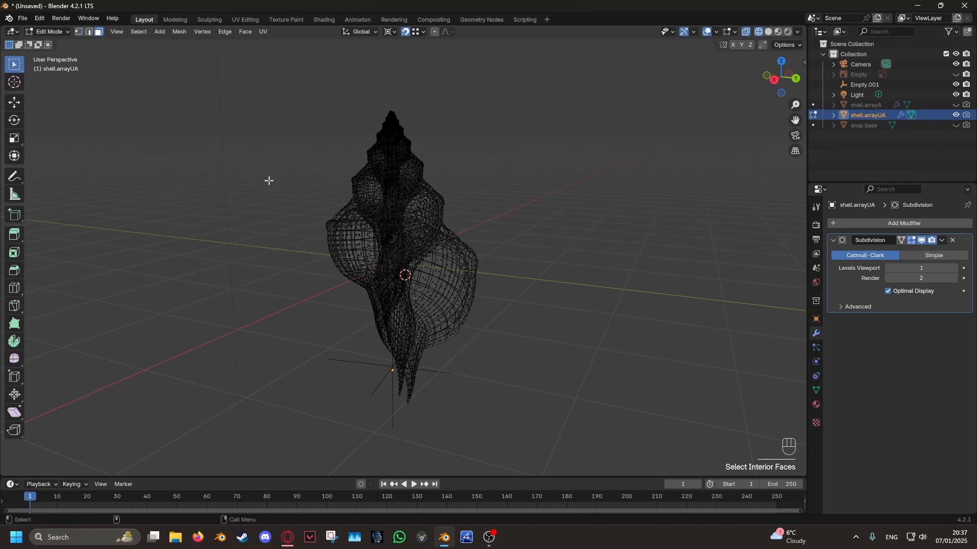
- Return to solid shading at the spire tip's open end, use vertex selection and hide the Subdivision modifier in the viewport
middle_click_drag(437, 227, 431, 275)
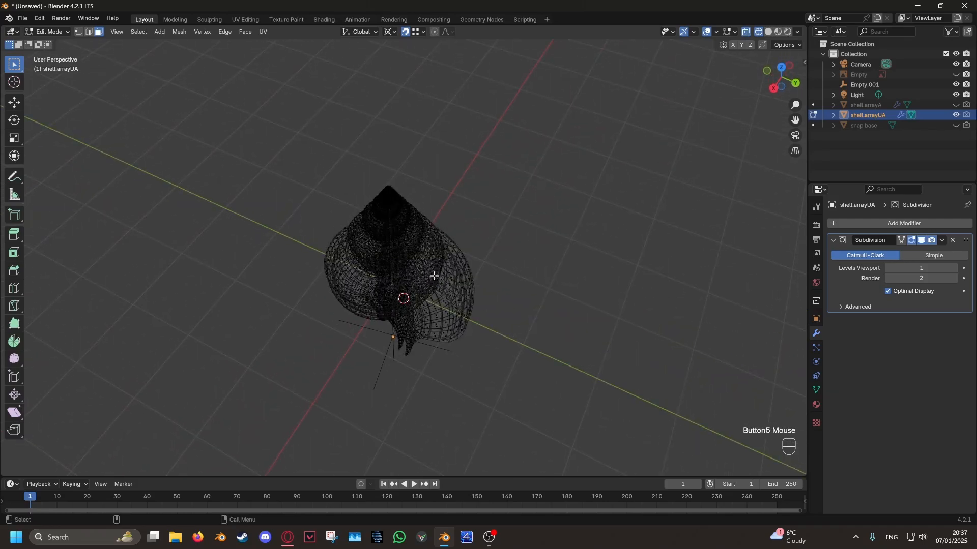
key("z")
scroll(398, 237, "up", 10)
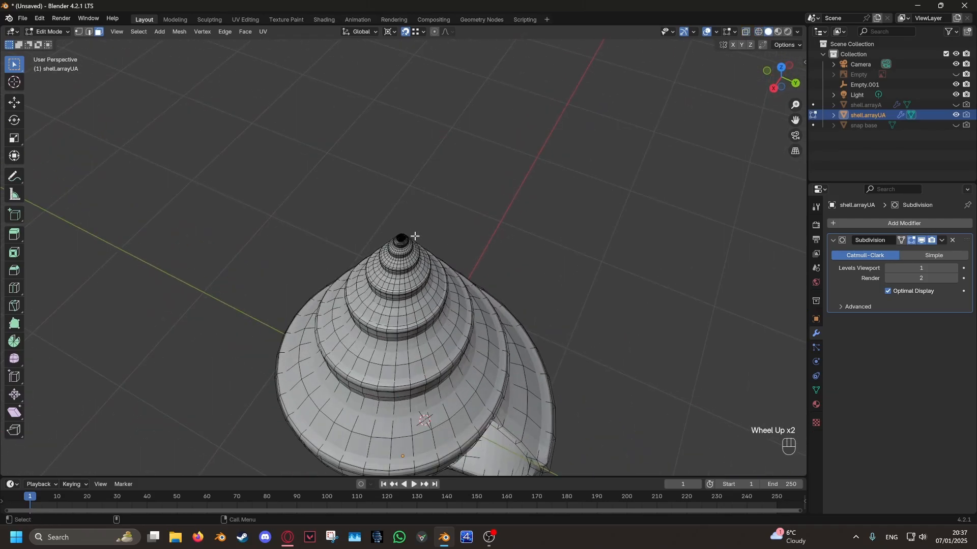
scroll(412, 271, "up", 2)
middle_click_drag(412, 271, 365, 258, "shift")
scroll(388, 244, "up", 4)
left_click(79, 32)
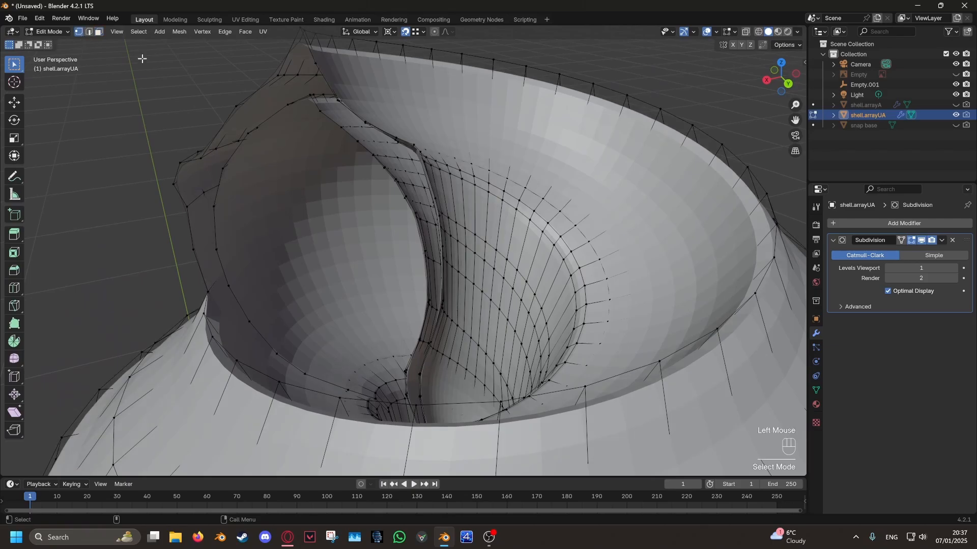
left_click(922, 241)
- Fill the first faces between the inner and outer walls from the upper corner of the spire tip's open end
scroll(340, 146, "down", 1, "shift")
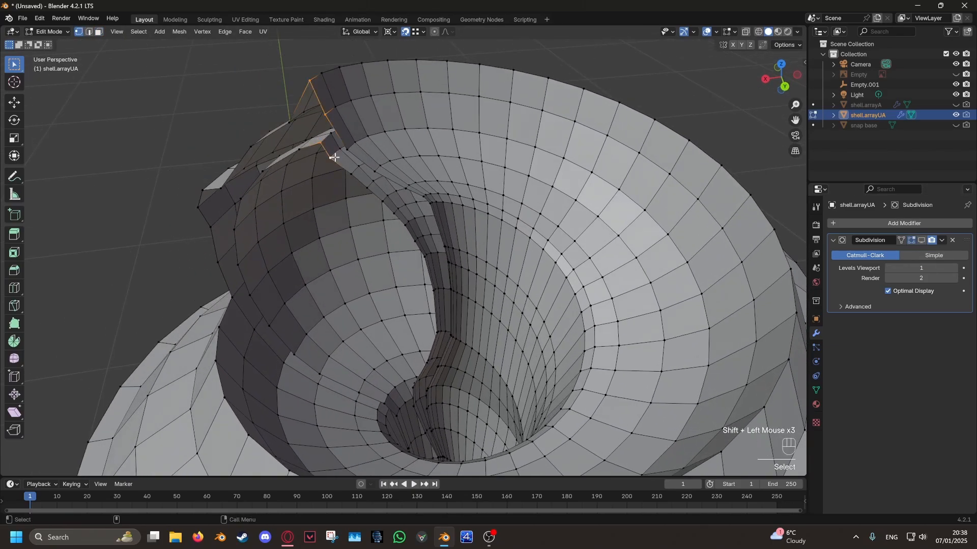
left_click(327, 157, "shift")
middle_click_drag(465, 198, 487, 272)
key("f")
- Continue filling faces along the column side of the tip's open end, down into the narrow gap
key("f")
key("f")
key("f")
key("f")
key("f")
key("f")
middle_click_drag(487, 272, 517, 353, "shift")
key("f")
key("f")
key("f")
key("f")
key("f")
key("f")
key("f")
middle_click_drag(439, 305, 397, 262)
left_click(401, 403)
middle_click_drag(409, 403, 377, 385)
left_click(377, 384, "shift")
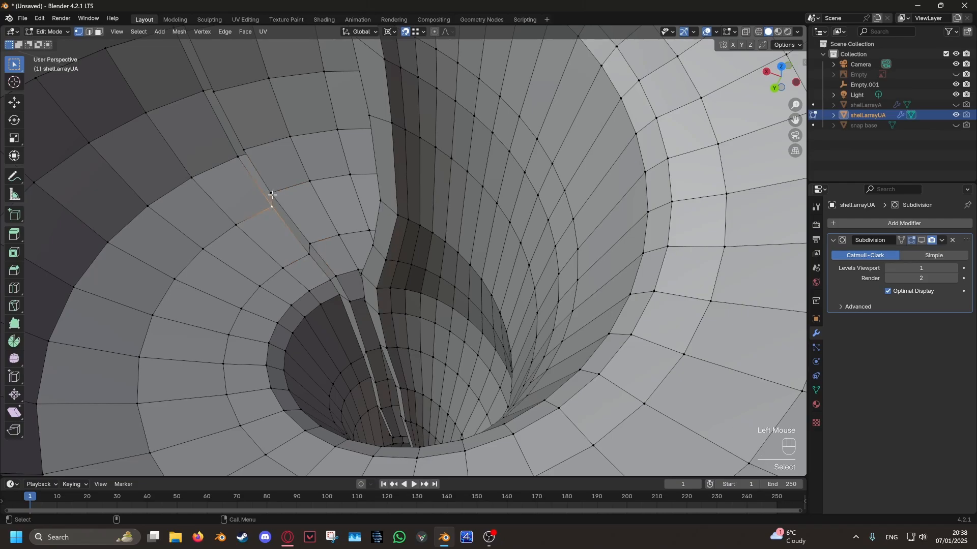
- Fill the remaining gap between the walls along the curved outer lip of the tip's open end
scroll(238, 160, "down", 1)
middle_click_drag(237, 160, 381, 239)
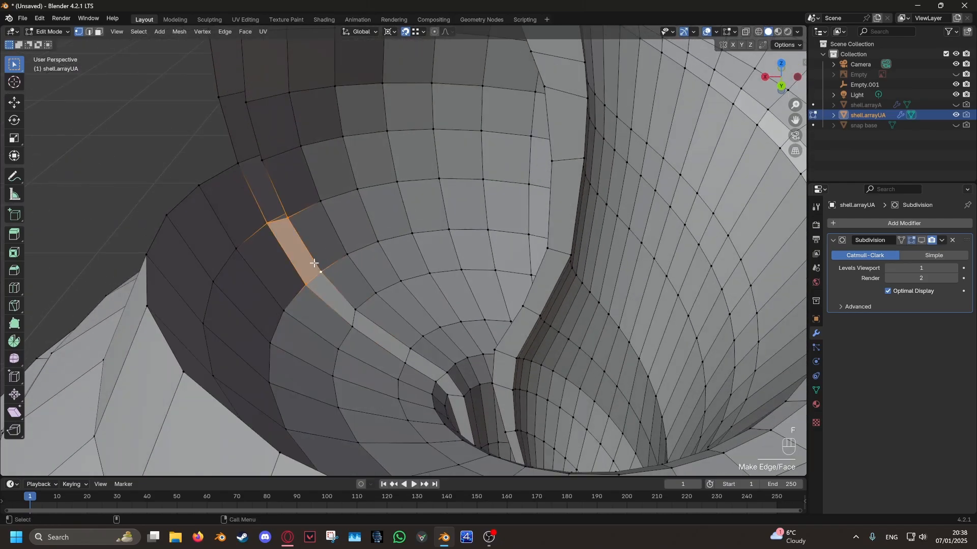
left_click(221, 98, "shift")
key("f")
middle_click_drag(221, 98, 362, 224)
key("f")
left_click(361, 231)
scroll(429, 216, "down", 8)
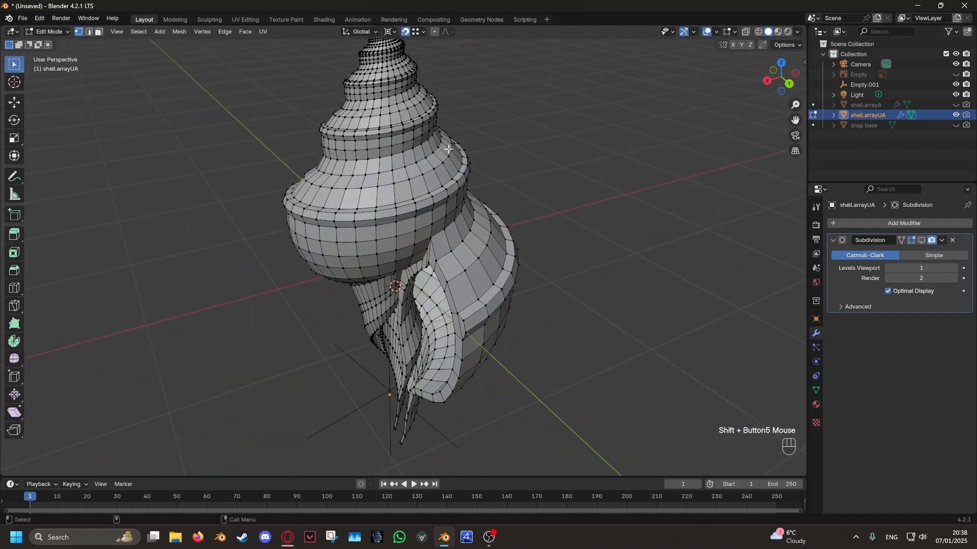
- Show the shell as wireframe in Edit Mode, use face selection and select all interior faces again
key("Tab")
middle_click_drag(503, 213, 526, 200)
key("Tab")
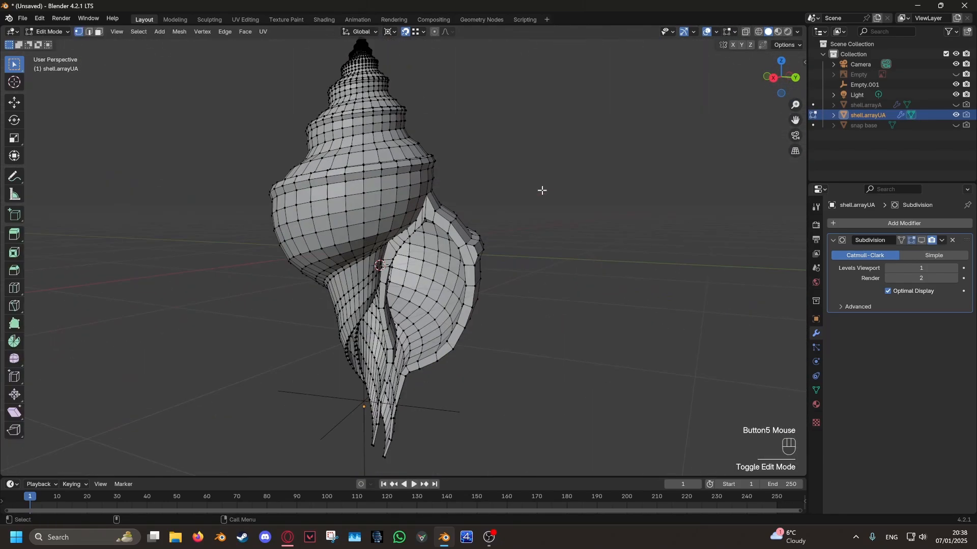
key("shift+z")
scroll(493, 199, "down", 2)
left_click(131, 75)
left_click(99, 32)
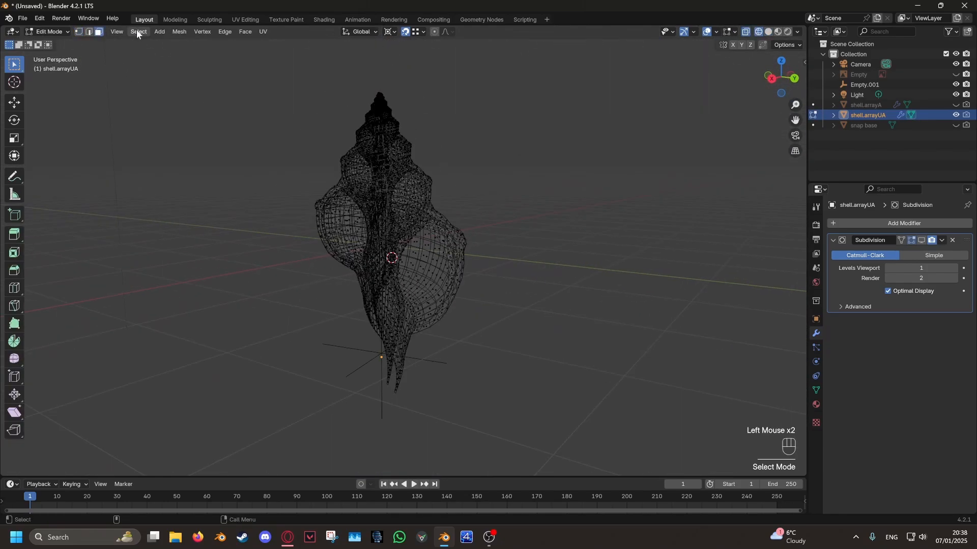
left_click(138, 31)
mouse_move(173, 170)
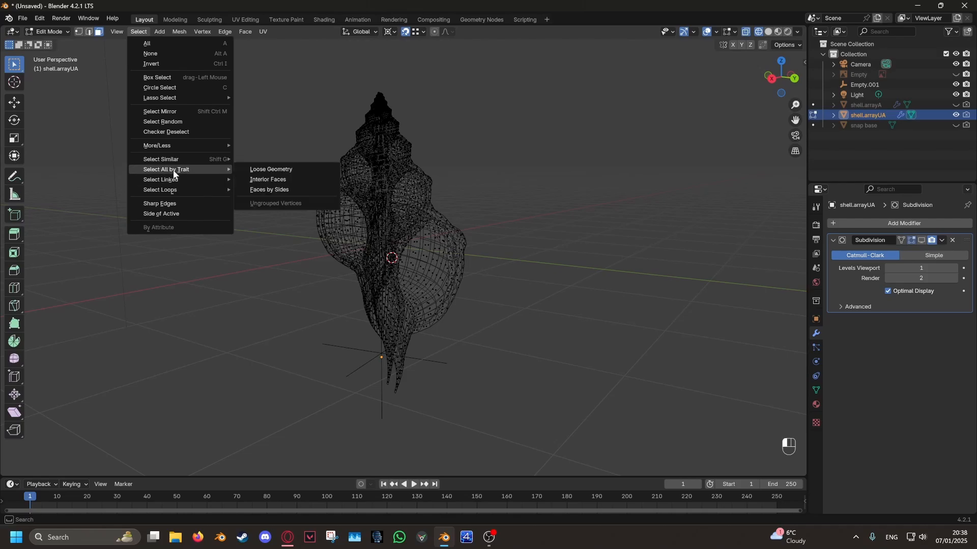
left_click(271, 178)
- Examine the shell in wireframe and solid shading, from the spire to the opening, for selected interior faces
middle_click_drag(520, 200, 446, 224)
mouse_move(446, 223)
middle_mouse_down("shift")
mouse_move(452, 216)
mouse_move(384, 278)
middle_mouse_up("shift")
key("shift+z")
scroll(506, 342, "up", 6)
middle_click_drag(506, 342, 501, 188, "shift")
scroll(474, 301, "up", 2)
scroll(473, 302, "up", 3)
middle_click_drag(441, 287, 261, 255)
scroll(478, 262, "up", 3)
scroll(447, 288, "up", 2)
scroll(261, 255, "down", 2)
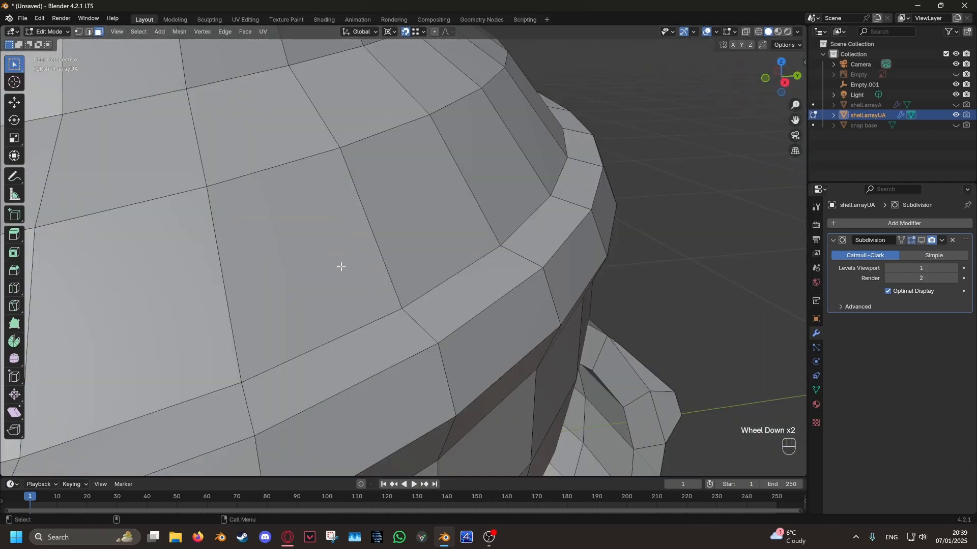
mouse_move(340, 266)
middle_mouse_down()
mouse_move(433, 262)
mouse_move(271, 250)
mouse_move(342, 212)
mouse_move(348, 168)
mouse_move(342, 250)
mouse_move(419, 306)
mouse_move(453, 207)
middle_mouse_up()
scroll(420, 280, "down", 5)
- Delete the selected interior faces and return to solid shading
key("shift+z")
key("x")
left_click(425, 270)
key("shift+z")
middle_click_drag(569, 256, 568, 257)
scroll(567, 254, "down", 2)
middle_click_drag(483, 266, 544, 244)
scroll(540, 258, "up", 3)
- Show the Subdivision modifier in the viewport again and recalculate all face normals of shell.arrayUA to the outside
key("Tab")
scroll(572, 249, "down", 2)
key("Tab")
key("a")
left_click(186, 31)
mouse_move(213, 203)
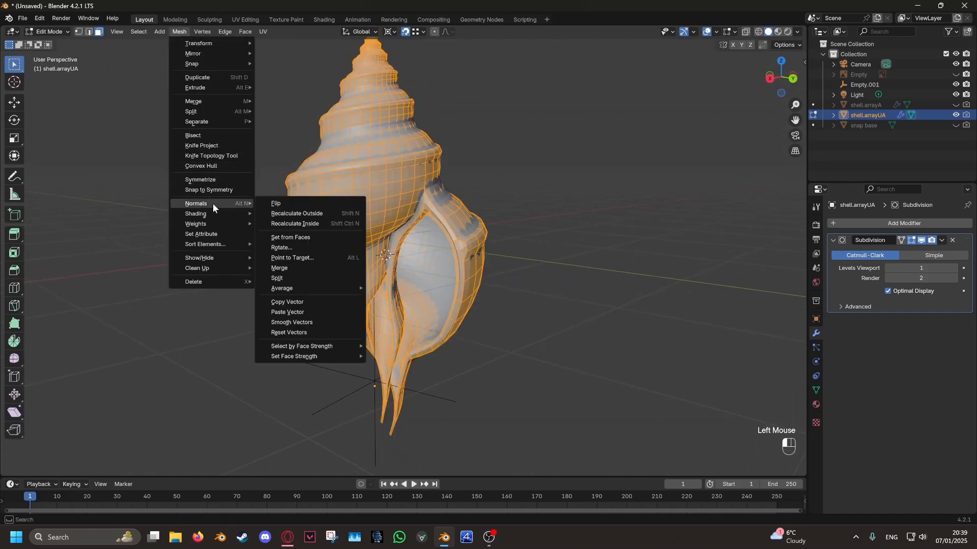
left_click(277, 213)
key("Tab")
- Examine the smoothed shell from several sides, in Object Mode and in Edit Mode with edge selection
scroll(554, 239, "up", 5)
middle_click_drag(541, 250, 634, 275)
scroll(610, 292, "down", 4)
middle_click_drag(593, 304, 597, 321, "shift")
middle_click_drag(596, 322, 525, 300)
middle_click_drag(525, 300, 482, 269, "shift")
key("Tab")
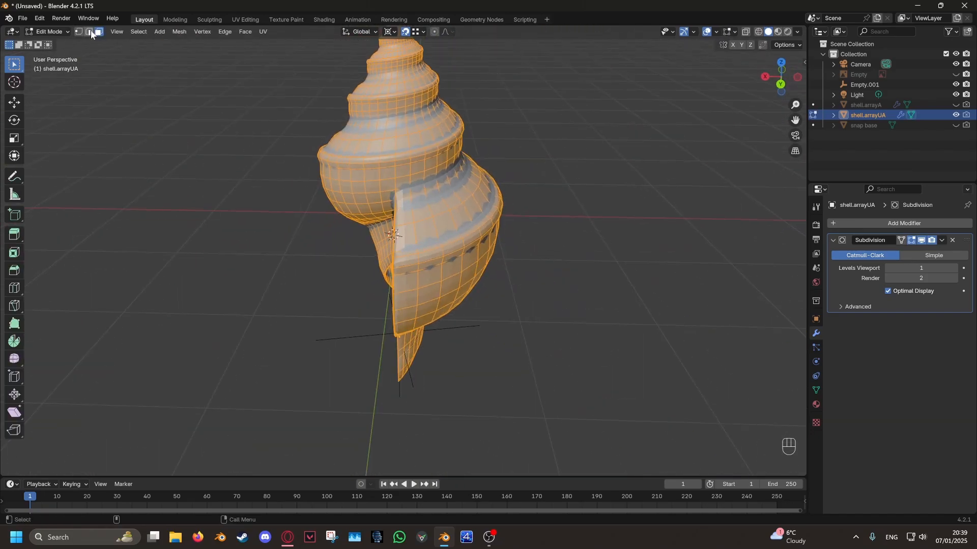
left_click_drag(213, 236, 224, 244)
scroll(406, 244, "up", 3)
middle_click_drag(417, 241, 501, 209)
middle_click_drag(501, 209, 479, 249, "shift")
scroll(488, 236, "down", 4)
- Save the file as shell4.blend in the D:\BLENDER\_seashells folder
left_click(23, 18)
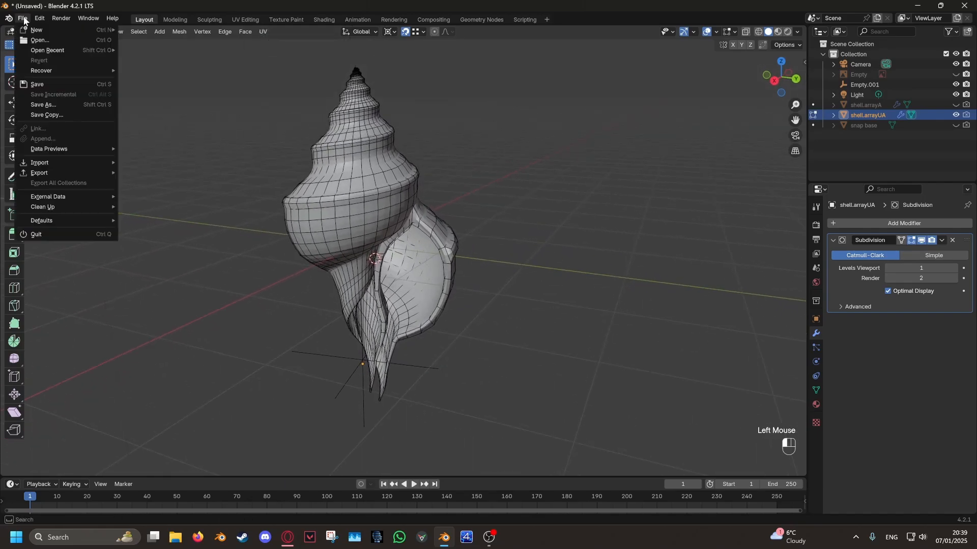
left_click(51, 105)
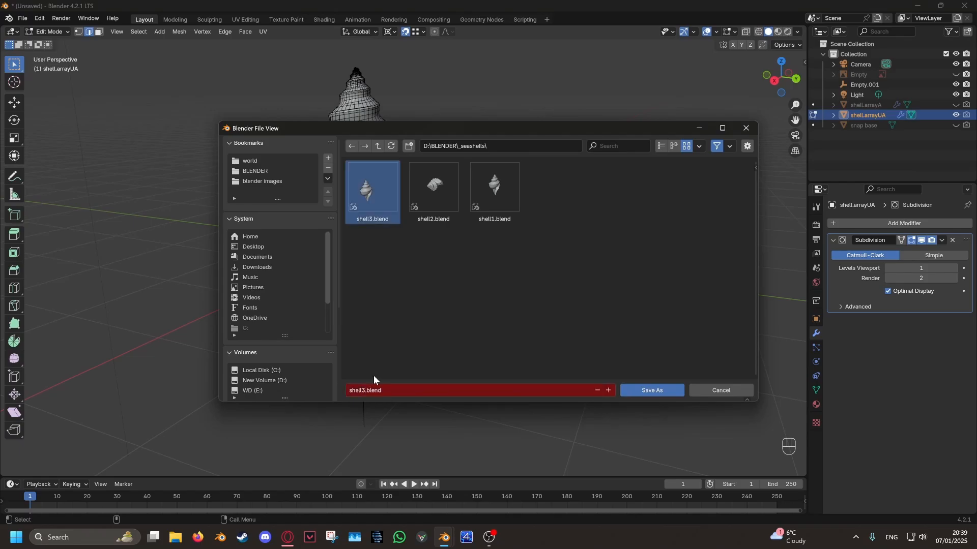
left_click(639, 390)
- Switch to face selection and examine the shell's opening, its rim and the inner wall from several sides
middle_click_drag(519, 336, 484, 230)
scroll(388, 314, "up", 3)
left_click(99, 31)
scroll(498, 219, "up", 2)
scroll(507, 258, "down", 2)
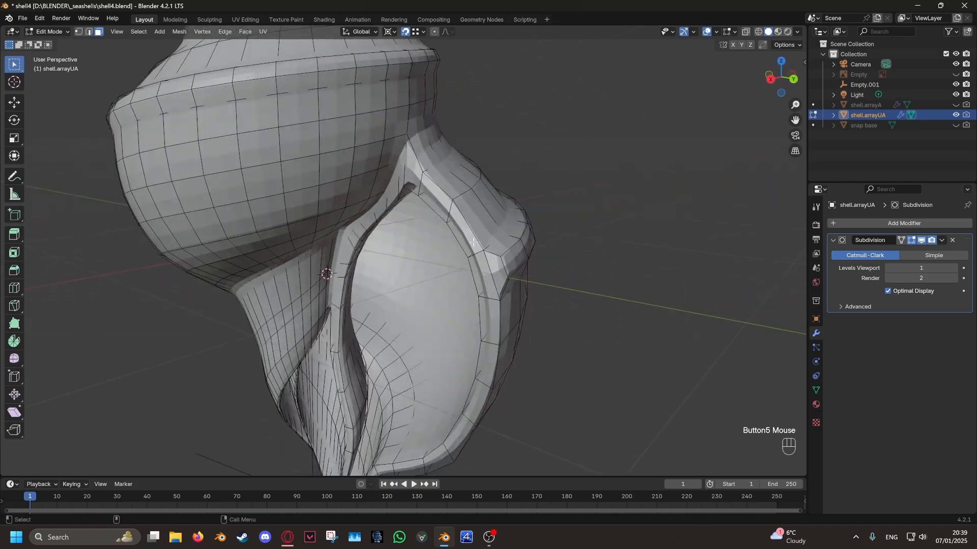
middle_click_drag(432, 129, 460, 305, "shift")
middle_click_drag(429, 239, 481, 417)
middle_click(351, 240, "alt")
middle_click_drag(540, 389, 558, 311)
middle_click_drag(549, 379, 498, 109, "shift")
middle_click_drag(478, 194, 483, 325, "shift")
middle_click_drag(475, 245, 447, 377)
- Hide the selected faces on the upper rim of the shell's opening
scroll(438, 366, "up", 2)
scroll(422, 345, "up", 4)
middle_click_drag(427, 305, 464, 257)
scroll(379, 345, "up", 3)
scroll(438, 236, "up", 4)
middle_click_drag(541, 196, 503, 210, "shift")
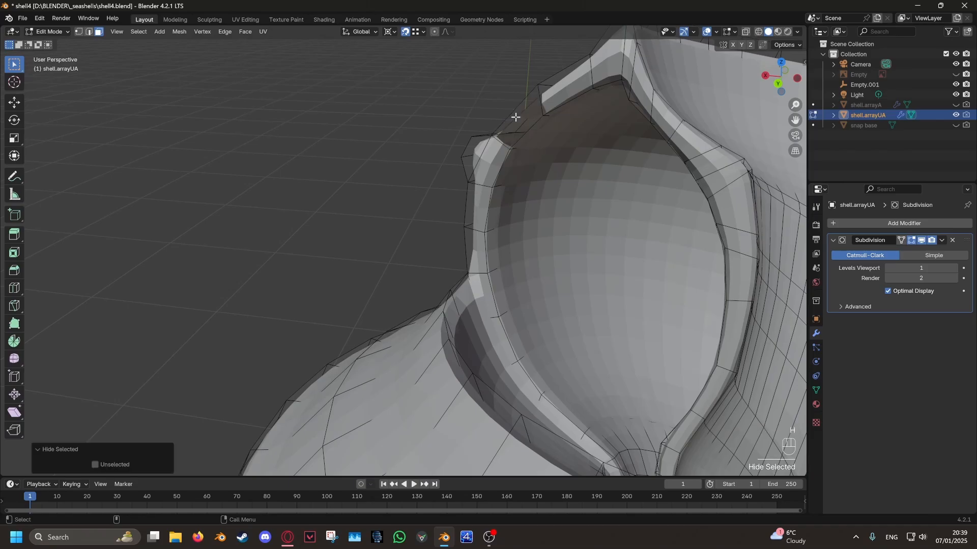
- Switch to edge selection and select the ring of edges running across the spiral's sloping shoulder
scroll(515, 117, "down", 8)
middle_click_drag(497, 375, 451, 78, "shift")
scroll(451, 79, "down", 4)
middle_click_drag(481, 270, 471, 163, "shift")
middle_click_drag(455, 204, 512, 189)
scroll(399, 223, "up", 2)
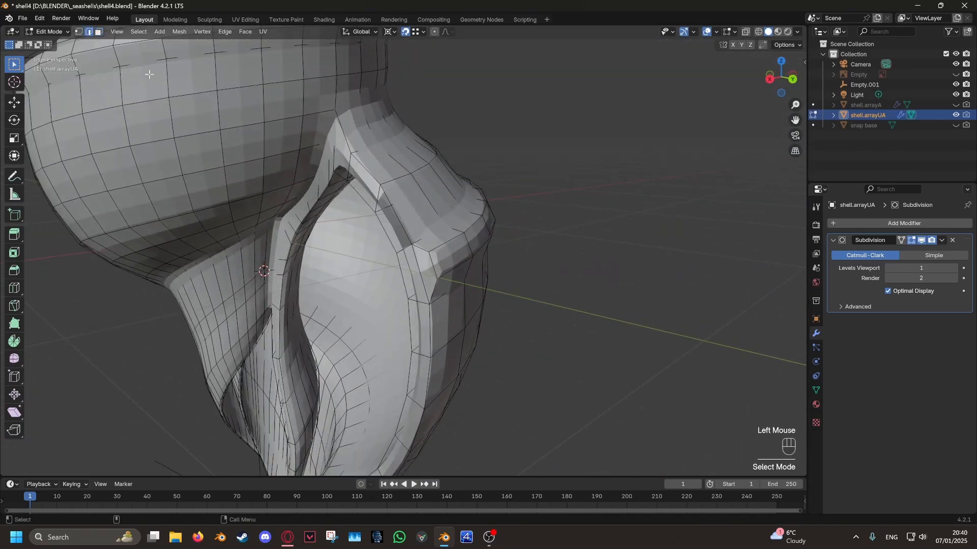
scroll(446, 303, "down", 3, "shift")
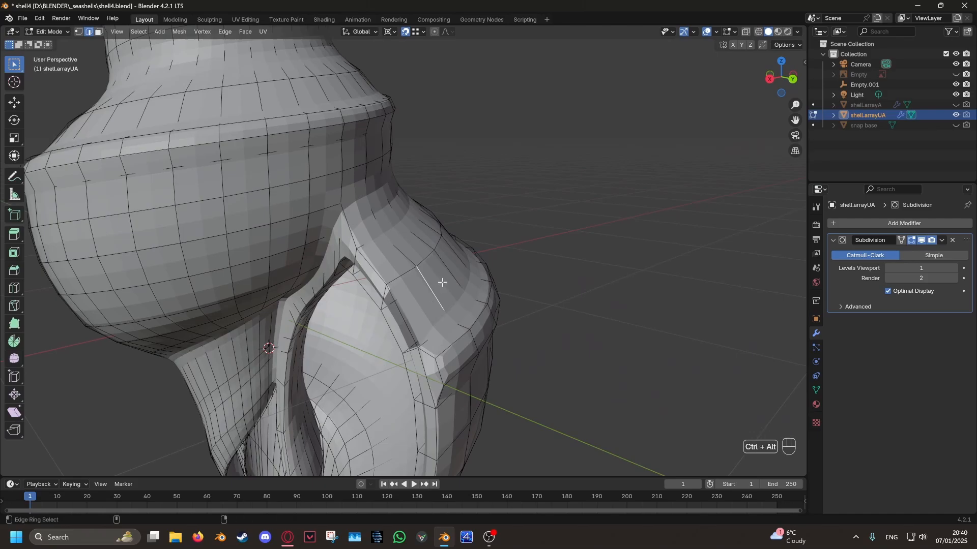
scroll(458, 280, "up", 4)
scroll(514, 241, "down", 1)
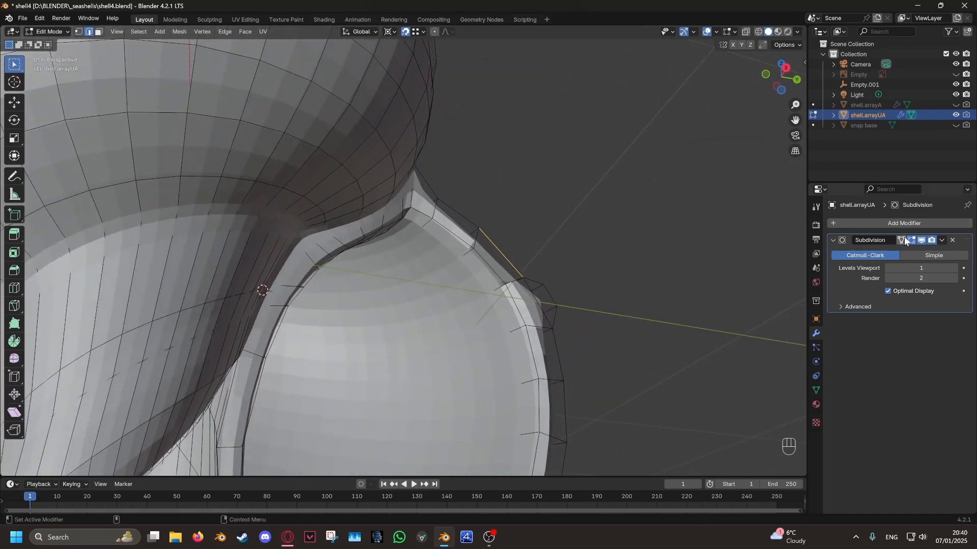
- Turn off the Subdivision modifier in the viewport and check the selected edge ring on the unsmoothed mesh
left_click(922, 240)
middle_click_drag(596, 312, 473, 294, "shift")
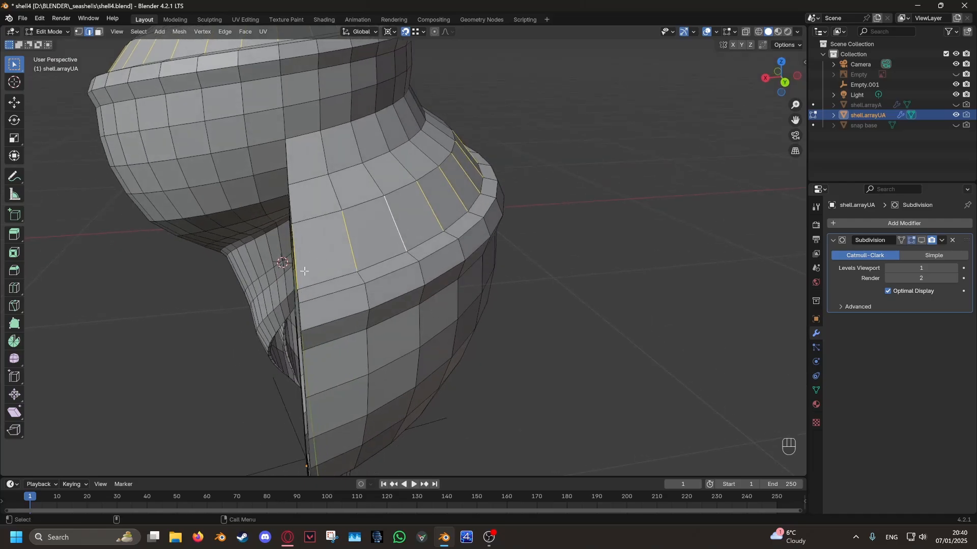
scroll(426, 289, "down", 2)
scroll(426, 289, "down", 2)
- Apply Checker Deselect to the edge ring and extend the remaining edges to full edge loops
left_click(139, 31)
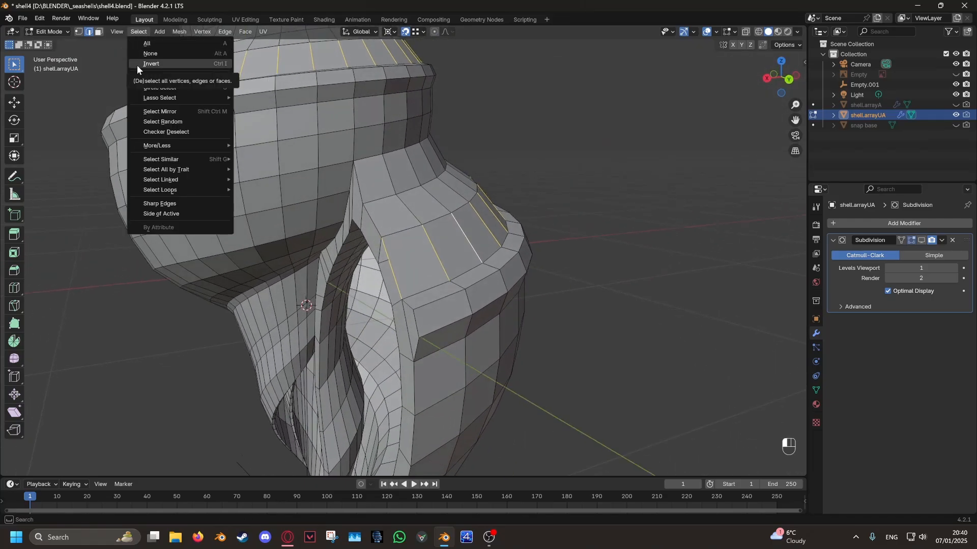
left_click(161, 134)
middle_click_drag(544, 259, 152, 65)
left_click(135, 36)
mouse_move(202, 191)
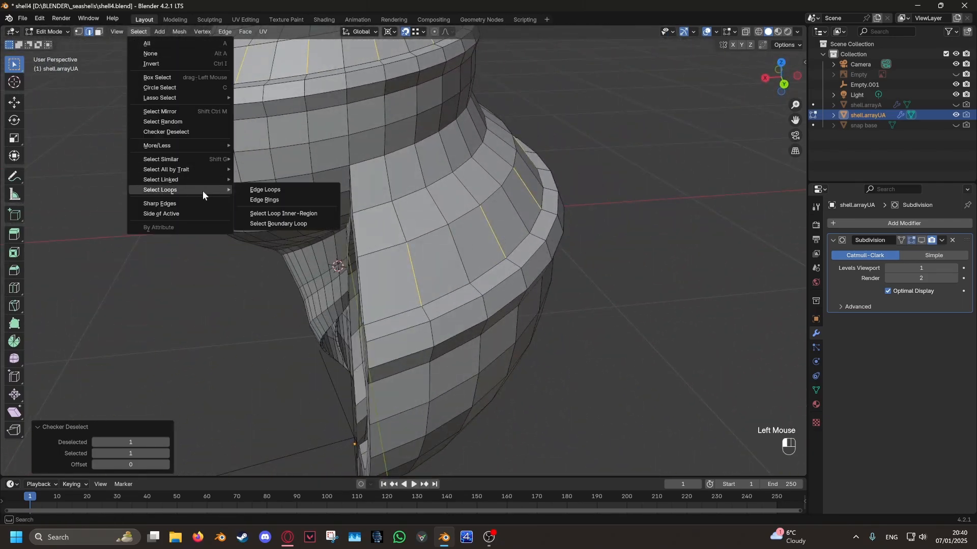
left_click(254, 190)
scroll(405, 276, "down", 2)
middle_click_drag(405, 276, 516, 239)
key("s")
right_click(510, 282)
key("s")
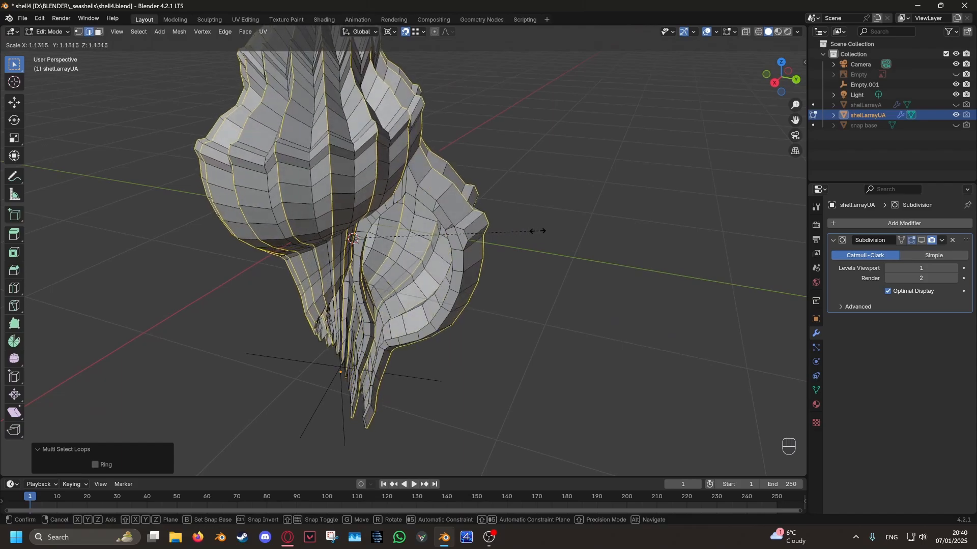
right_click(525, 226)
middle_click_drag(453, 125, 469, 187, "shift")
scroll(469, 186, "down", 2, "shift")
scroll(469, 187, "up", 4)
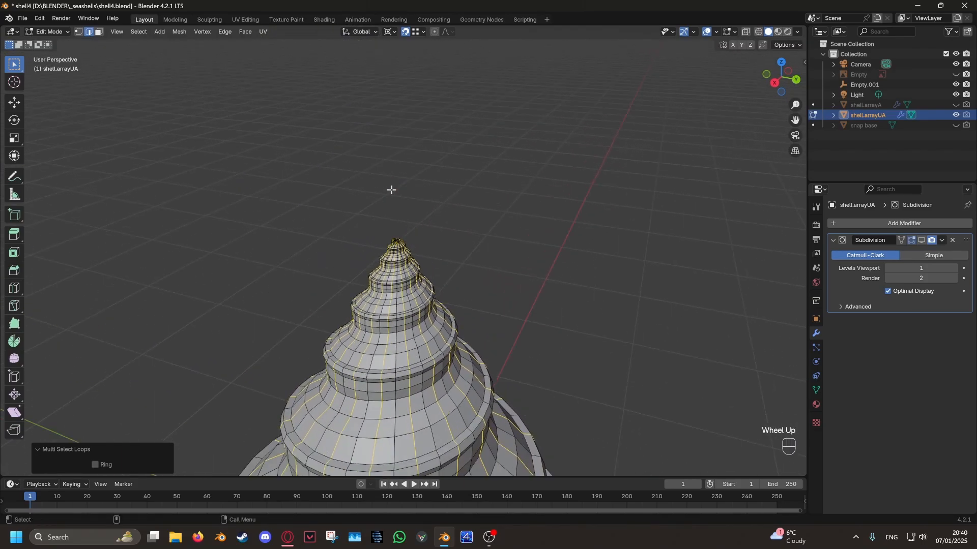
key("s")
right_click(469, 232)
key("s")
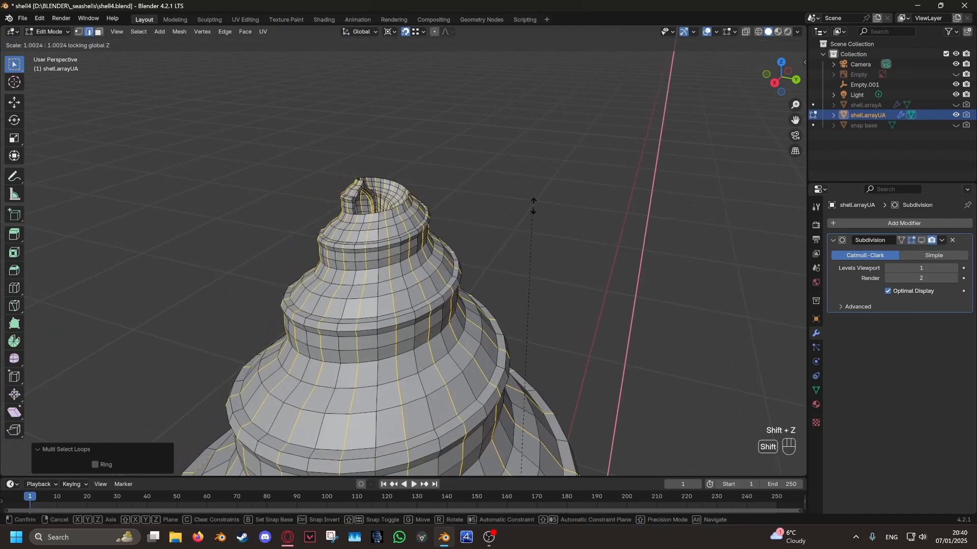
right_click(580, 171)
right_click(554, 209)
- Set the transform pivot point to Individual Origins
middle_click_drag(550, 255, 545, 131, "shift")
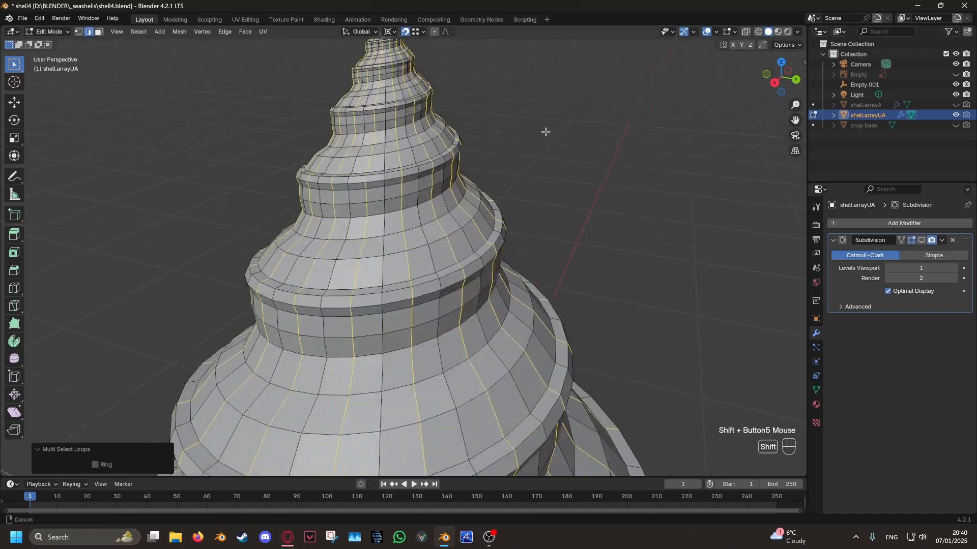
scroll(541, 153, "down", 3)
middle_click_drag(539, 285, 514, 237)
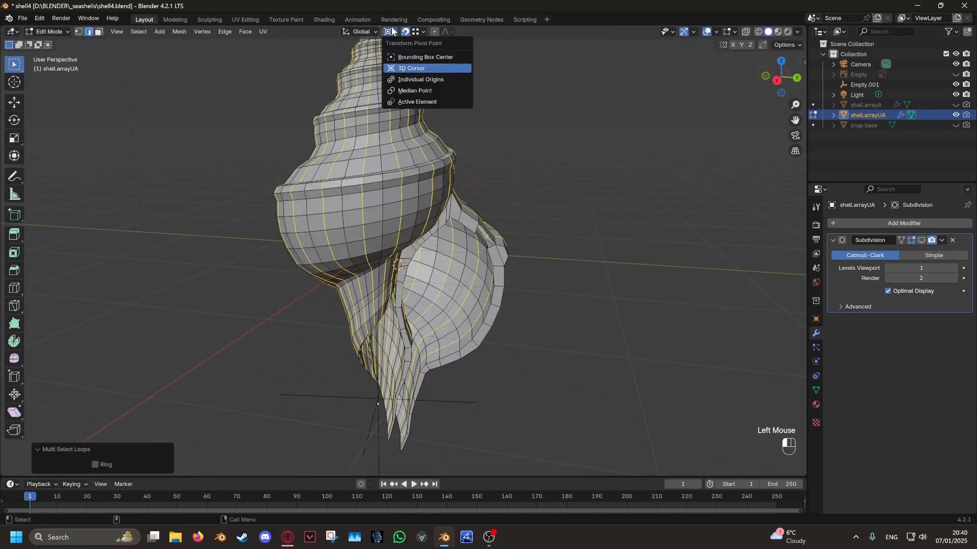
left_click(407, 79)
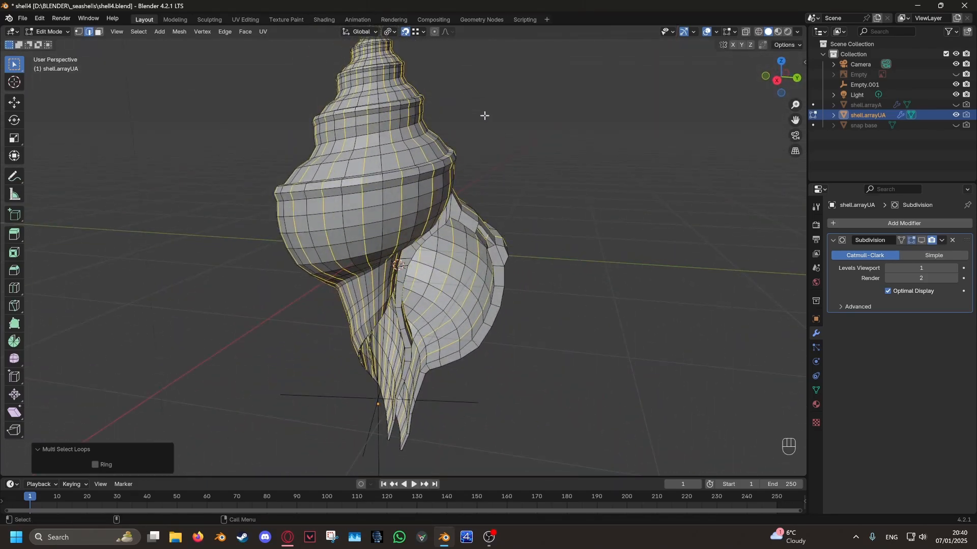
- Try scaling the selected edge loops by 1.085 in X and Y, leaving Z locked
key("s")
right_click(538, 140)
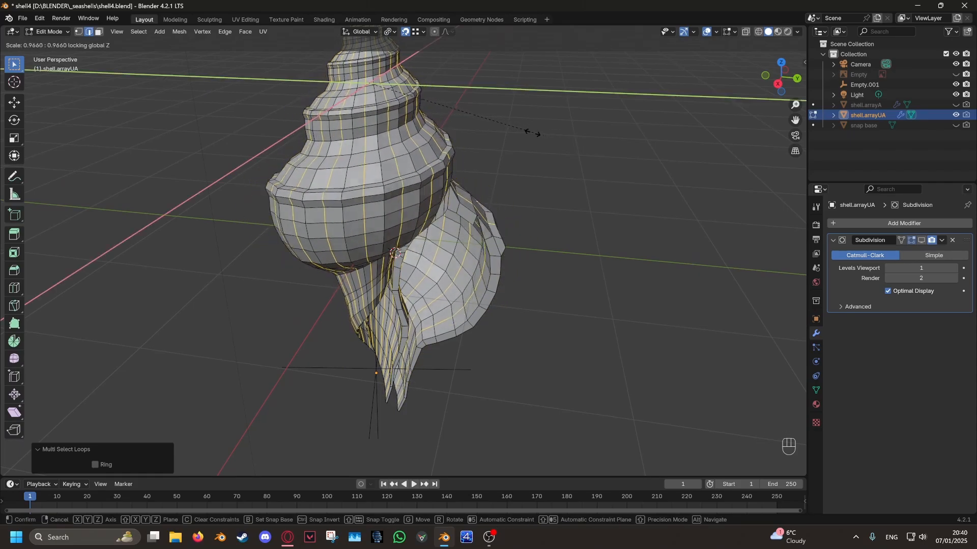
left_click(555, 134)
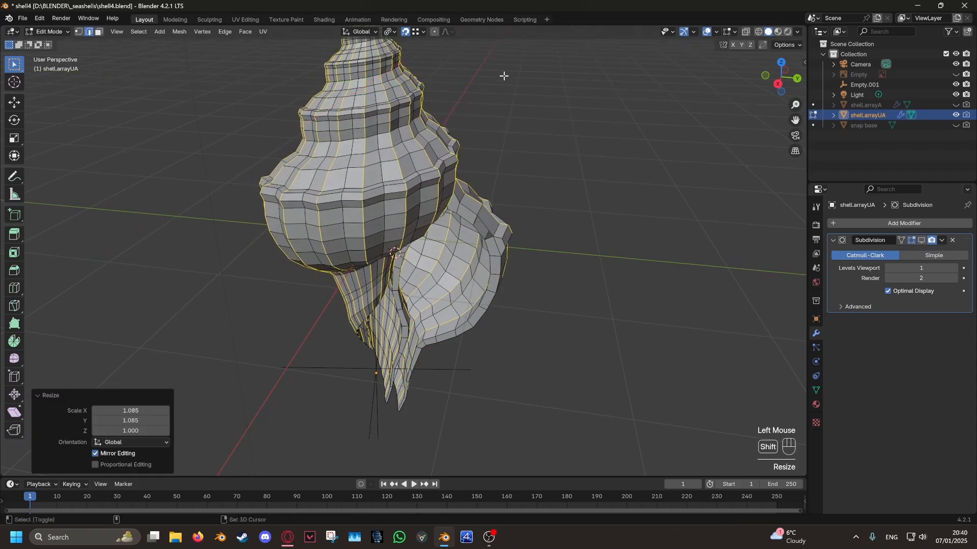
- Check the scaled edge loops around the shell's tip and undo the scaling
scroll(400, 238, "down", 5, "shift")
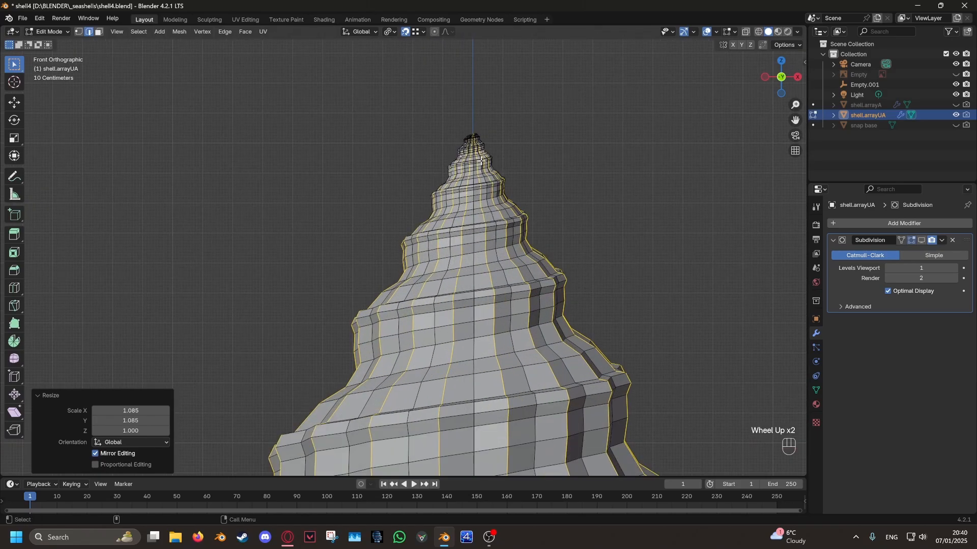
scroll(481, 161, "down", 2, "alt")
middle_click_drag(486, 198, 470, 275)
middle_click_drag(453, 183, 523, 214, "shift")
key("ctrl+z")
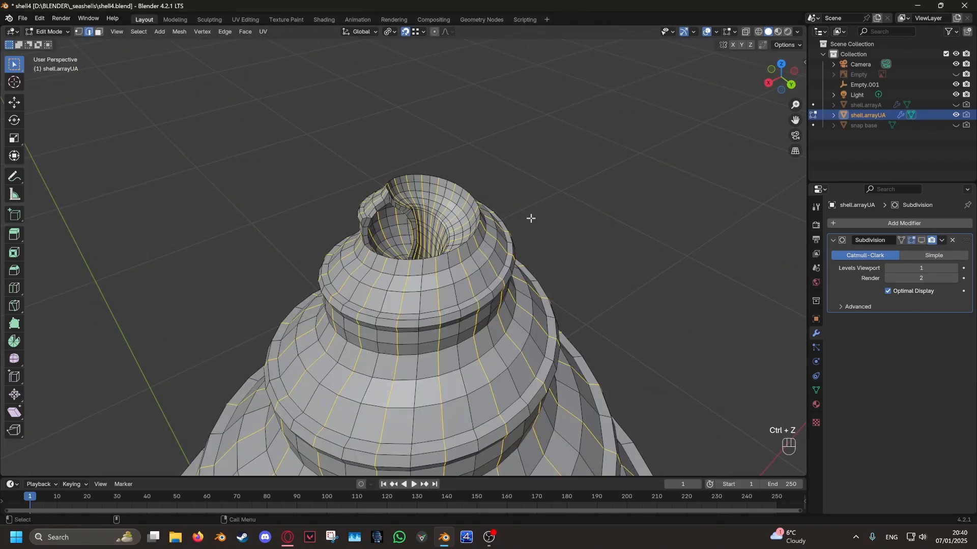
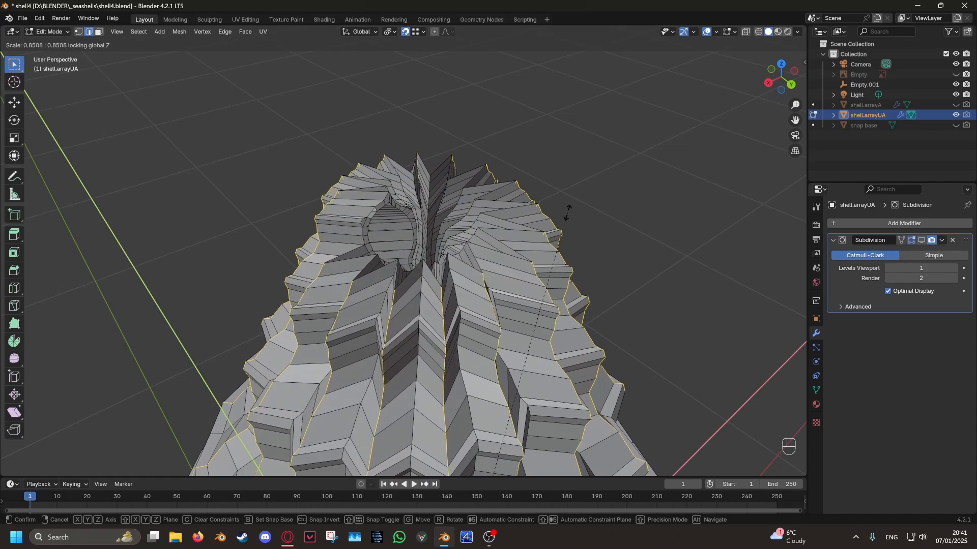
- Scale the selected alternating edge loops by 0.851 in X and Y, leaving Z locked, and return to Object Mode
left_click(568, 212)
scroll(563, 256, "down", 3)
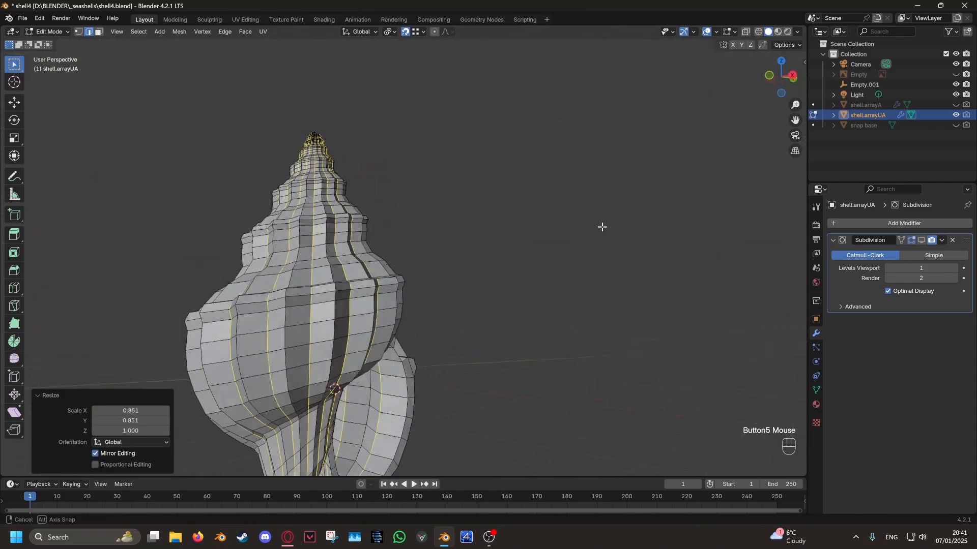
middle_click_drag(508, 322, 563, 277, "shift")
key("ctrl+shift+z")
key("Tab")
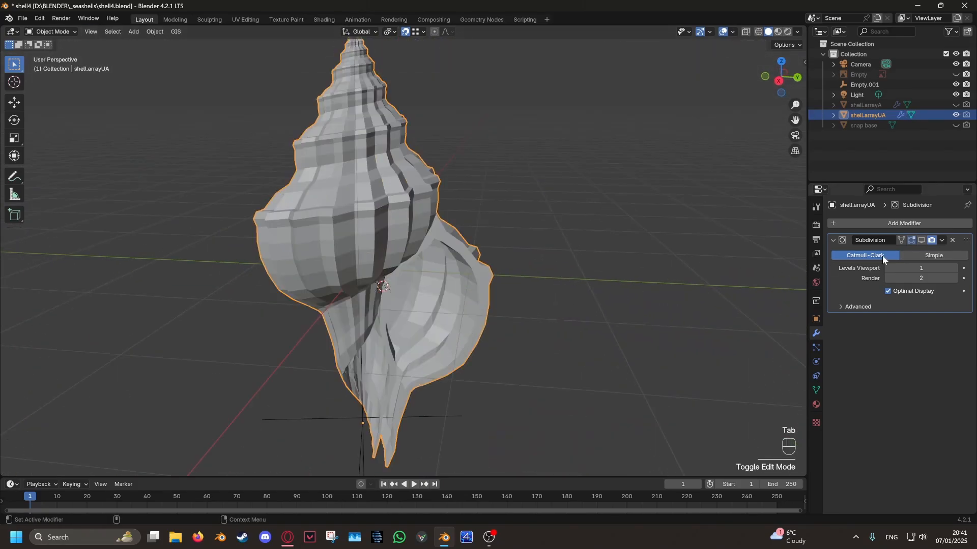
- Show the Subdivision modifier in the viewport and crease the selected rib edge loops with a factor of 1
left_click(921, 241)
middle_click_drag(628, 261, 598, 251)
key("Tab")
scroll(600, 248, "down", 5, "shift")
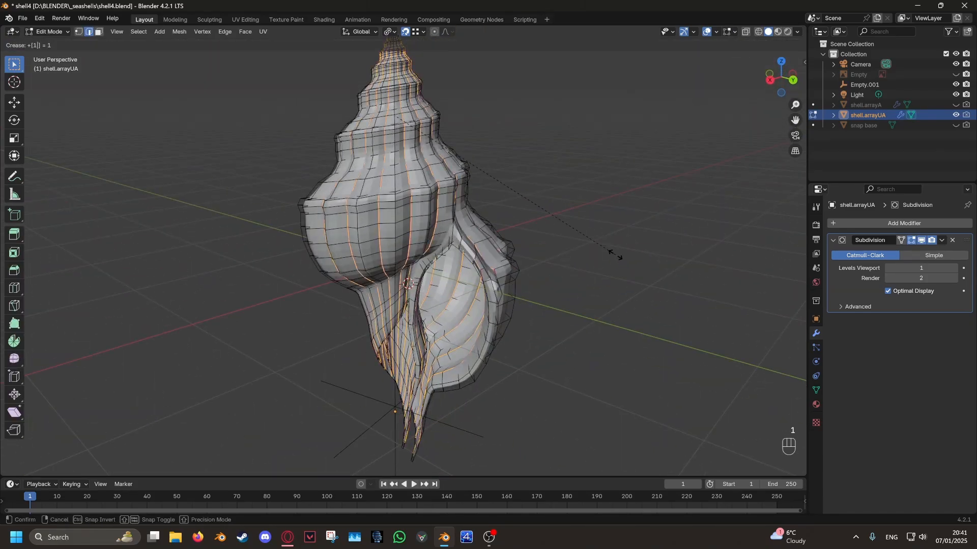
key("Tab")
middle_click_drag(600, 271, 523, 272)
key("Tab")
scroll(398, 291, "up", 1)
middle_click_drag(523, 272, 478, 287, "shift")
mouse_move(478, 288)
middle_mouse_down()
mouse_move(443, 285)
mouse_move(602, 271)
mouse_move(580, 261)
mouse_move(493, 281)
middle_mouse_up()
- Crease the spiral edge loop along the seam between the whorls with a factor of 1, using the unsubdivided view for selection
left_click(923, 241)
left_click(401, 241, "alt")
middle_click_drag(401, 241, 478, 253)
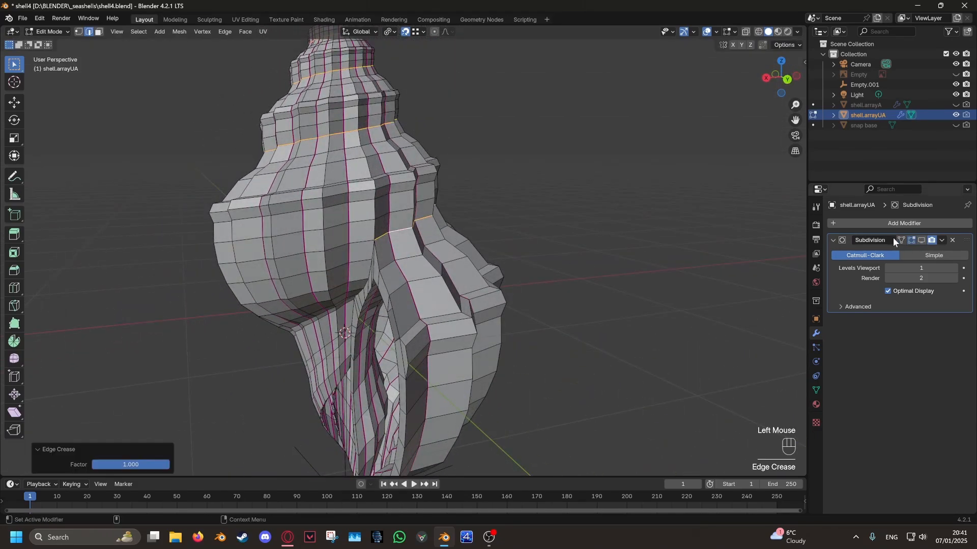
left_click(922, 241)
middle_click_drag(625, 262, 585, 291)
key("Tab")
scroll(451, 318, "down", 4)
middle_click_drag(534, 314, 490, 299, "shift")
scroll(536, 289, "up", 2)
scroll(515, 318, "down", 1)
scroll(475, 332, "up", 3)
- Reveal the hidden geometry of the shell mesh and clear the selection
key("Tab")
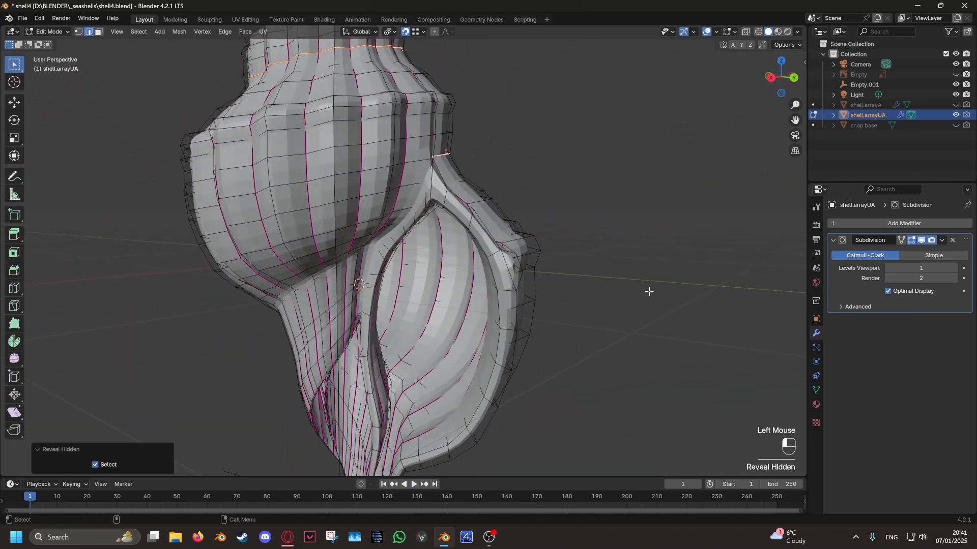
left_click(649, 291)
middle_click_drag(648, 292, 627, 295)
key("Tab")
middle_click_drag(531, 284, 500, 279)
key("Tab")
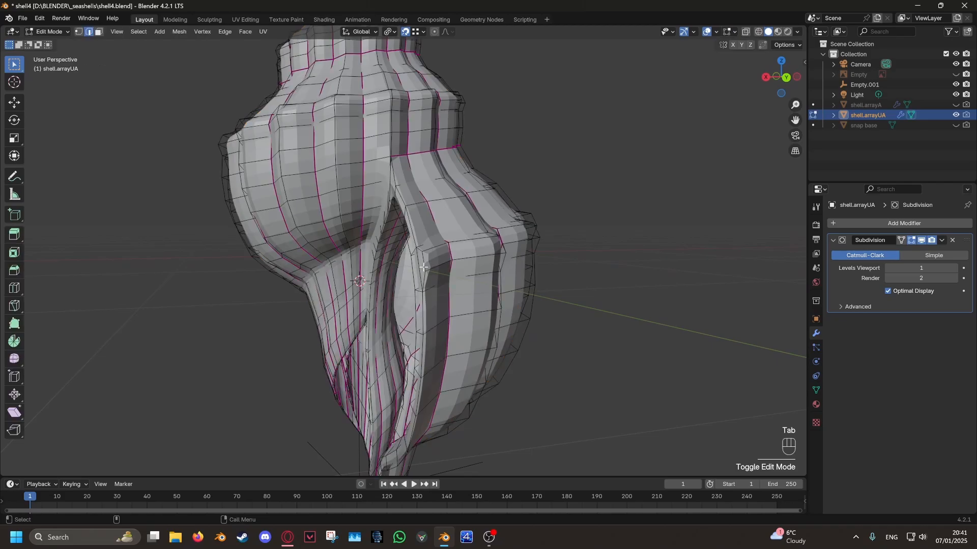
- Hide one face on the rim of the shell's opening and one on the rim at the shell's tip
middle_click_drag(439, 261, 460, 253)
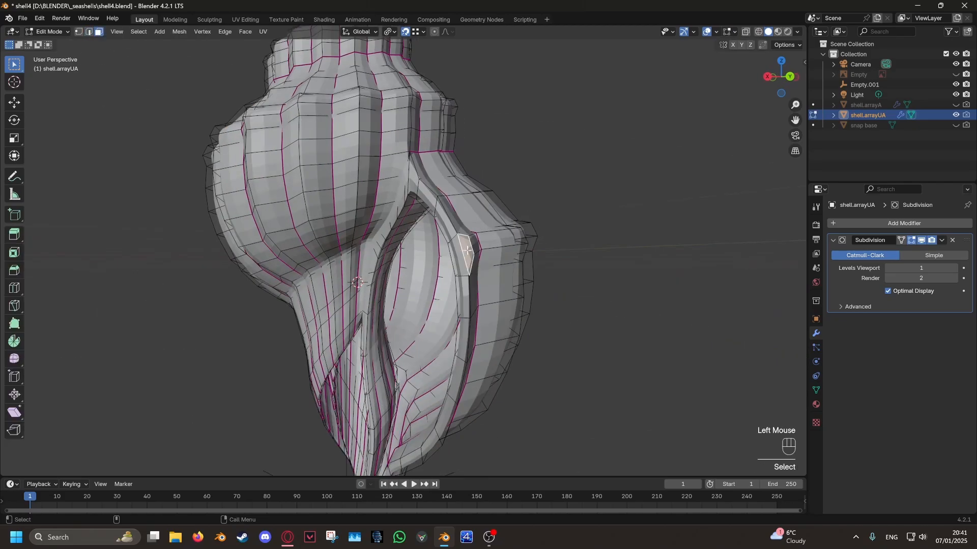
scroll(464, 411, "down", 5, "shift")
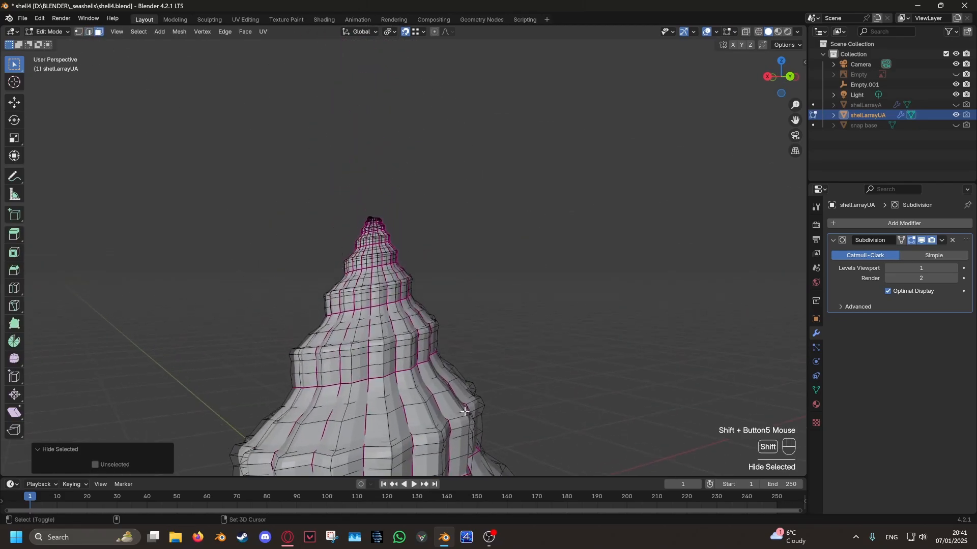
middle_click(370, 224, "alt")
scroll(453, 238, "up", 5)
middle_click_drag(454, 238, 352, 314)
scroll(432, 244, "up", 3)
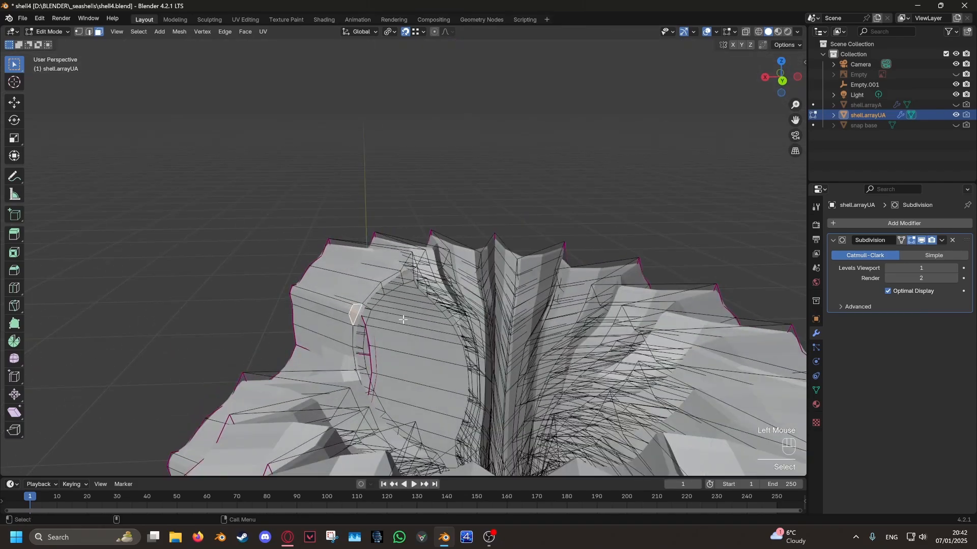
key("h")
- Select the spiral face loop along the shell's shoulder and apply Checker Deselect to keep every other face
scroll(403, 319, "down", 12)
middle_click_drag(445, 369, 449, 318, "shift")
scroll(450, 331, "up", 5)
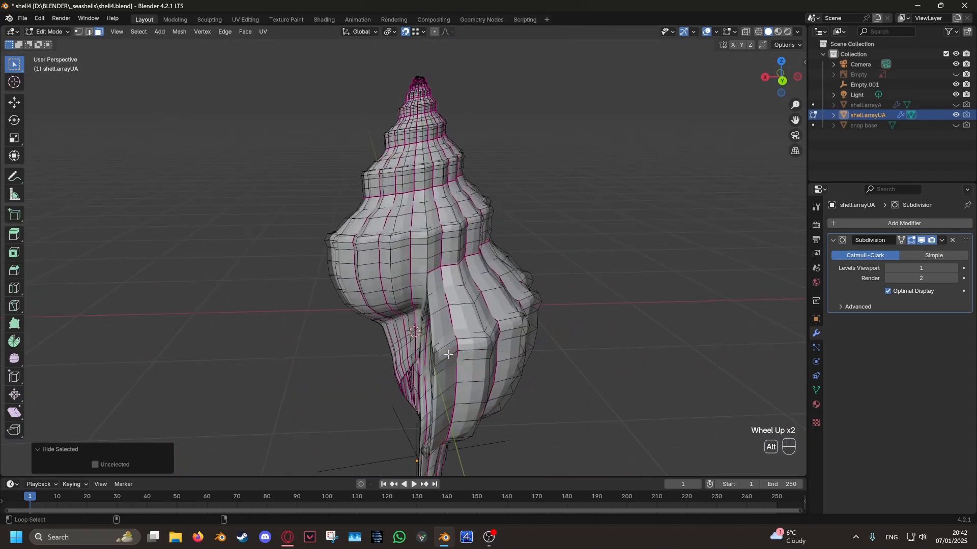
scroll(448, 355, "up", 3)
middle_click_drag(448, 355, 423, 239, "shift")
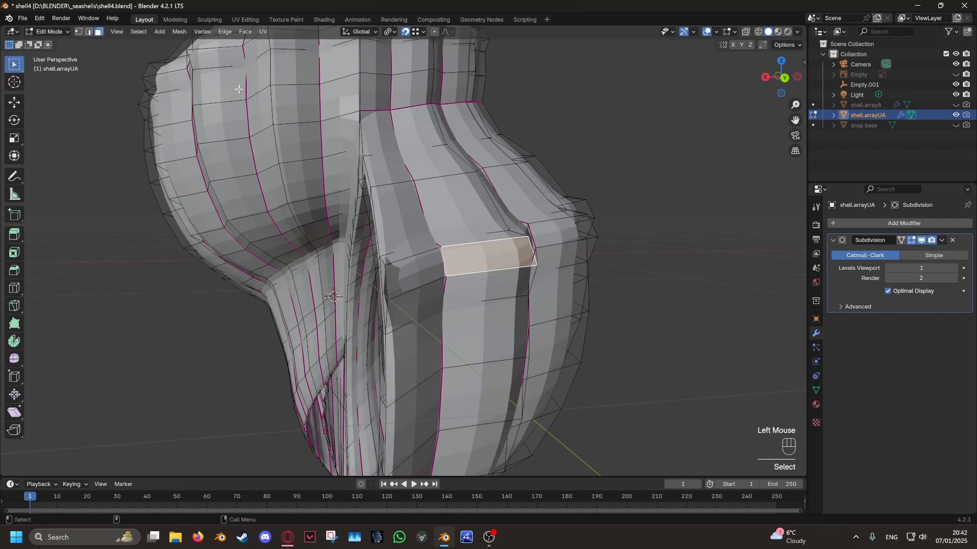
scroll(498, 273, "down", 6)
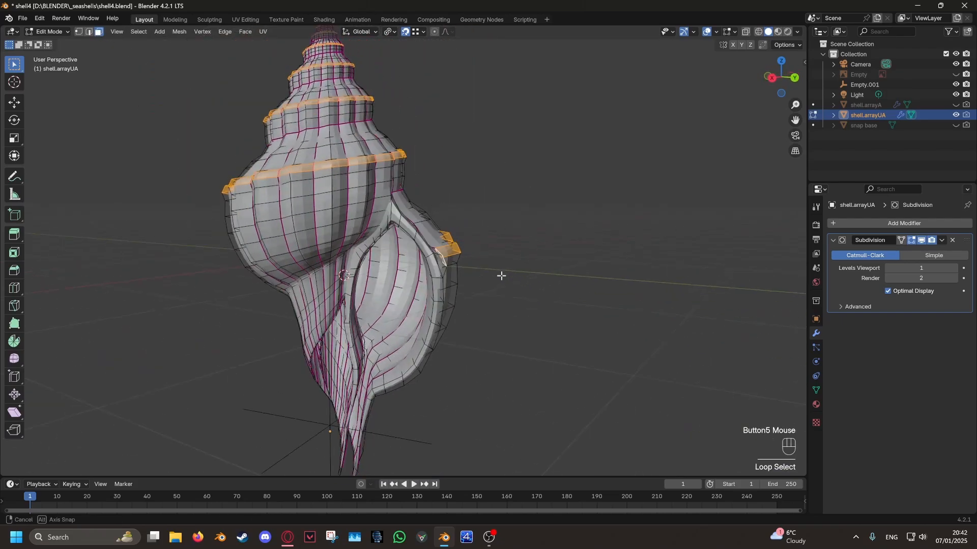
middle_click_drag(499, 272, 473, 293)
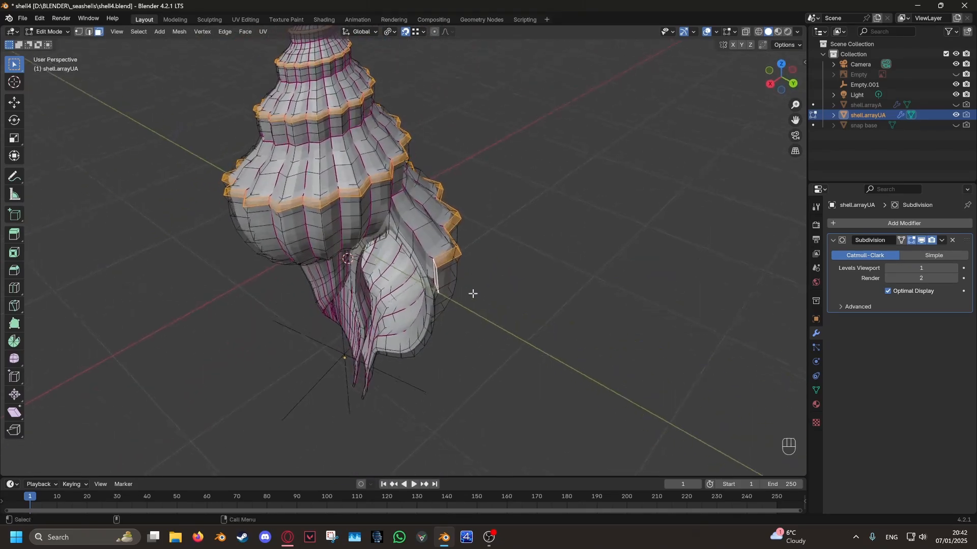
left_click(135, 32)
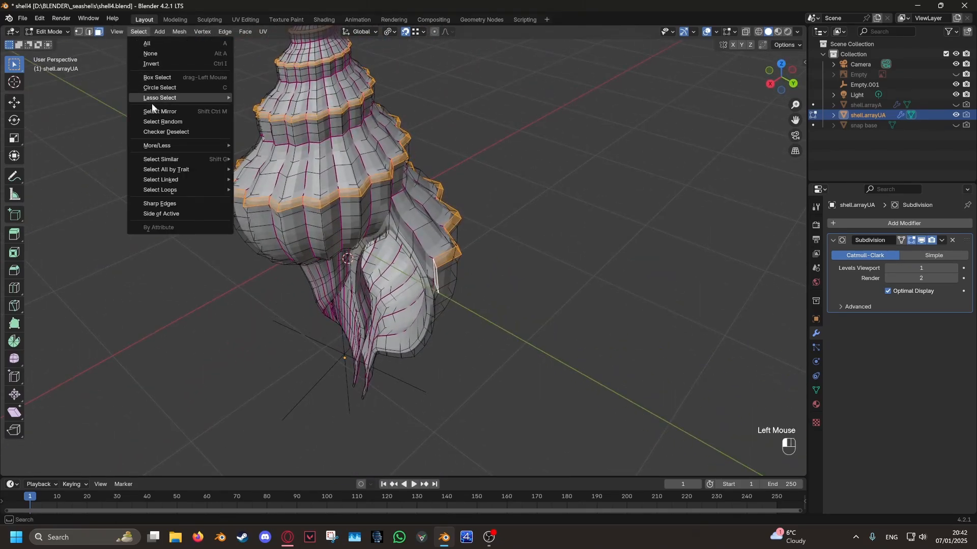
left_click(169, 132)
- Try extruding the alternating shoulder faces along normals by 0.141 m and scaling them to about 0.41
middle_click_drag(517, 241, 554, 244)
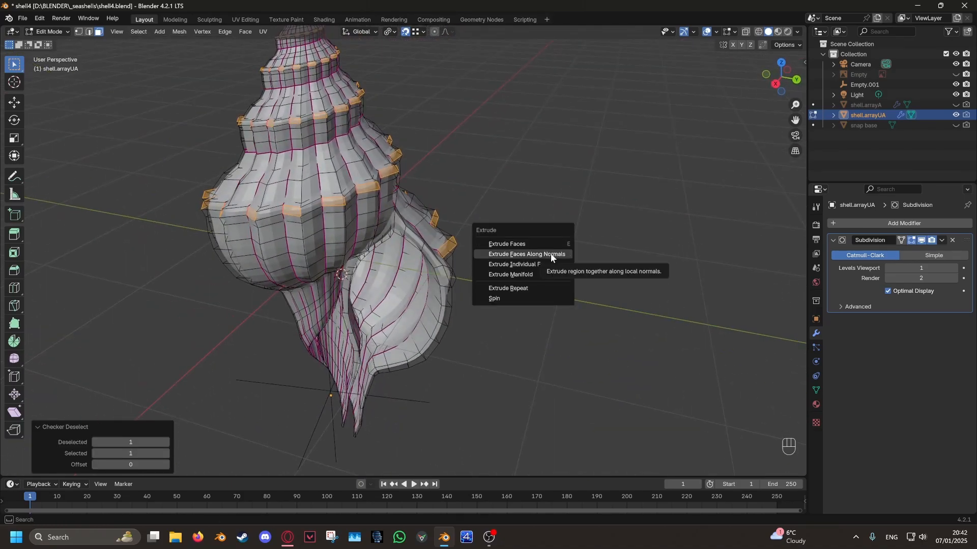
left_click(550, 254)
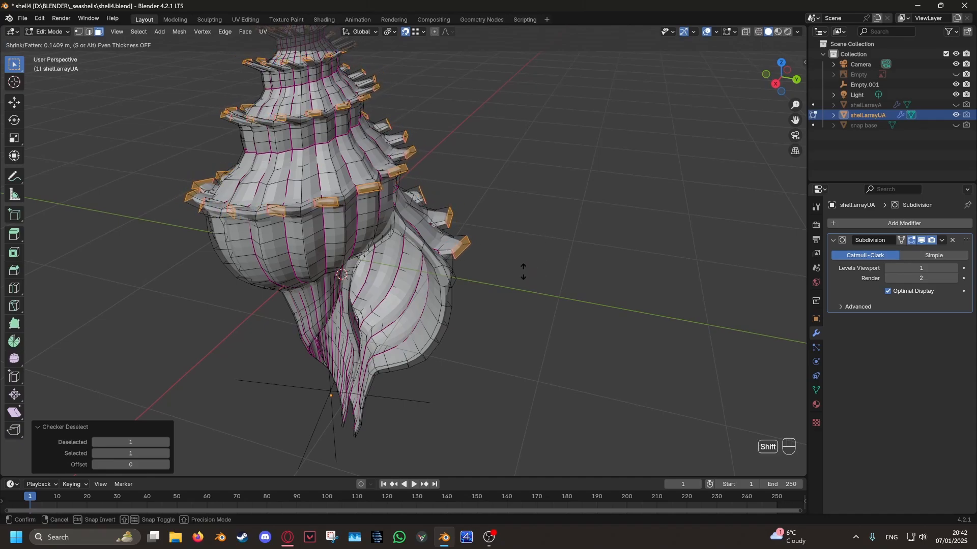
middle_click_drag(469, 138, 494, 236, "shift")
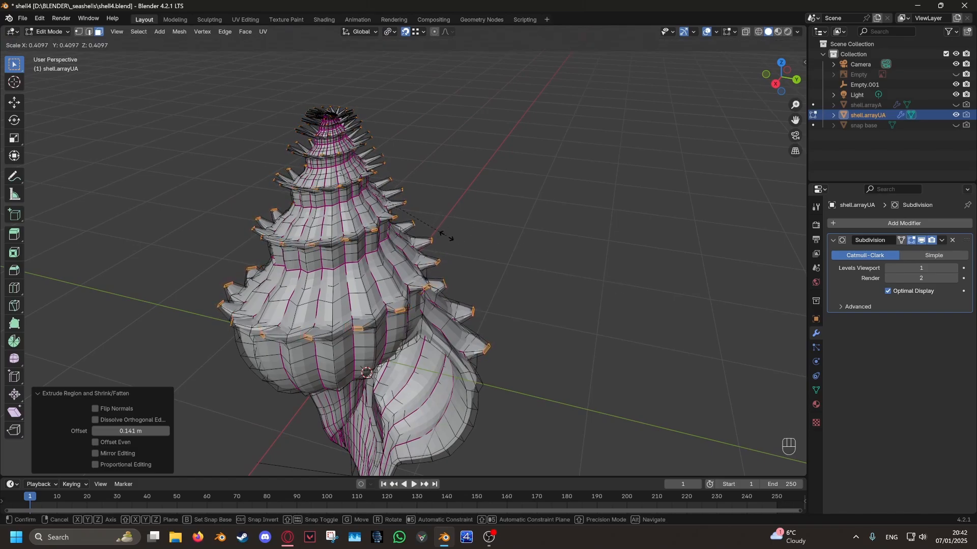
middle_click_drag(459, 254, 448, 308)
scroll(447, 266, "down", 2)
key("Tab")
scroll(442, 261, "down", 2)
scroll(509, 336, "up", 5)
key("ctrl+z")
- Form shoulder spikes by extruding the alternating faces along normals, scaling them by 0.703 and stretching them about 2 times along Z
key("alt+e")
left_click(571, 329)
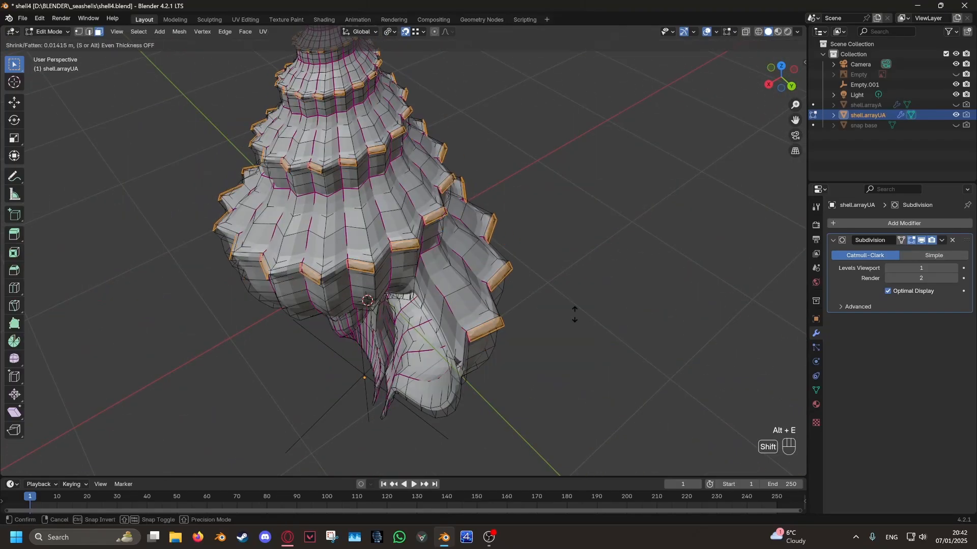
left_click(568, 269)
key("s")
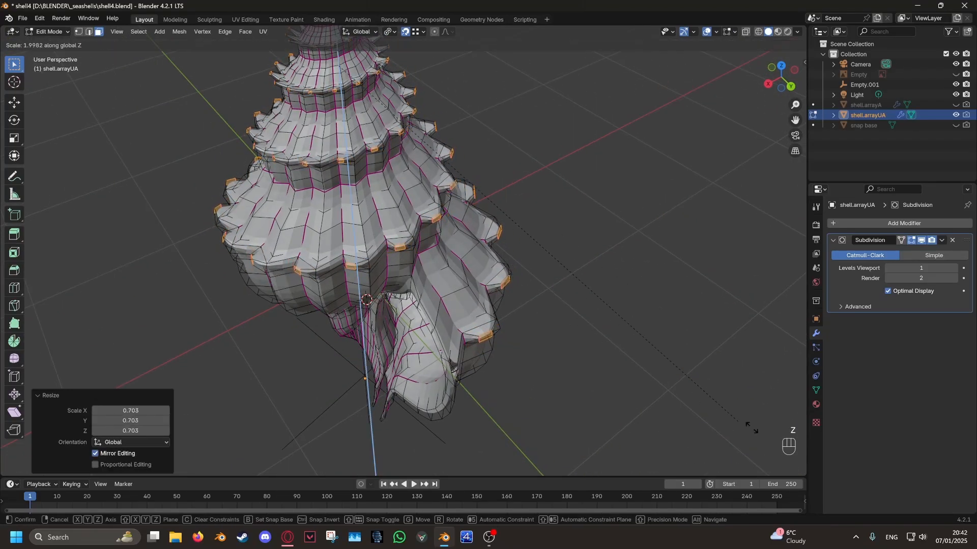
left_click(512, 247)
middle_click_drag(513, 246, 501, 206)
key("Tab")
- Set the Subdivision modifier's viewport levels to 2 and shade the shell smooth
scroll(498, 212, "down", 3)
left_click(955, 268)
middle_click_drag(595, 224, 593, 244)
right_click(559, 238)
left_click(549, 238)
middle_click_drag(593, 244, 585, 189, "shift")
middle_click_drag(585, 188, 500, 234)
middle_click_drag(499, 233, 464, 184)
middle_click_drag(464, 184, 452, 248, "shift")
middle_click_drag(449, 232, 499, 289)
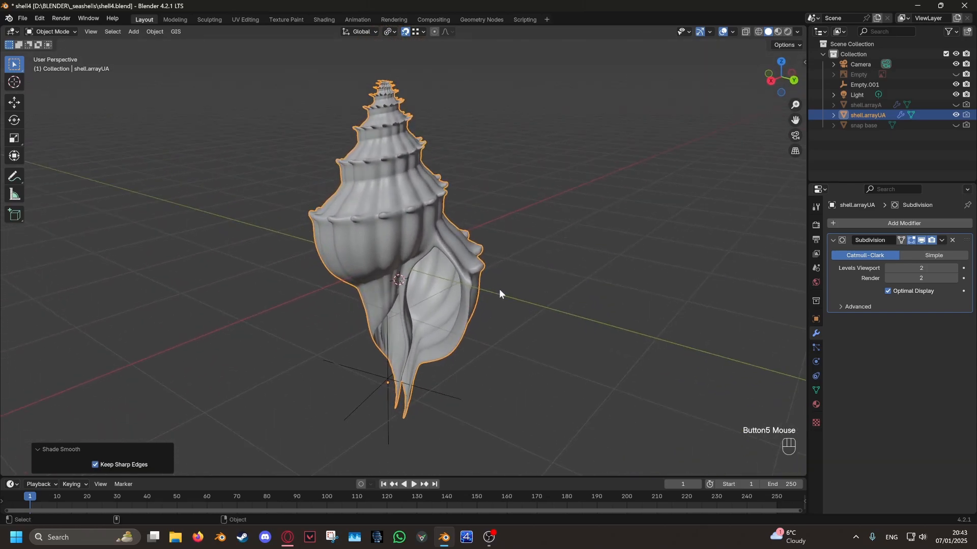
- Hide the empty object Empty.001 below the shell
left_click(402, 414)
left_click(386, 376)
middle_click_drag(387, 377, 420, 246)
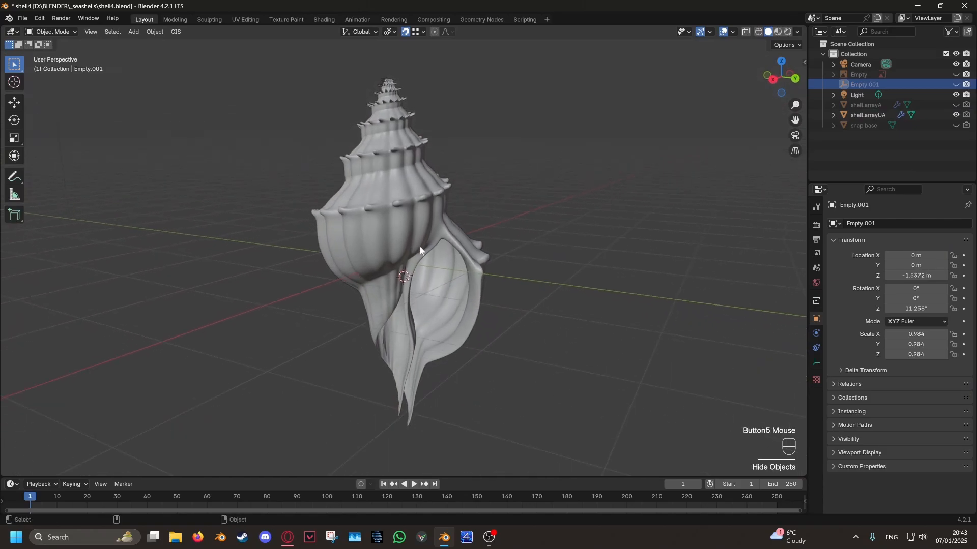
- Duplicate the shell in place, hide the original, and rename the copy shell.arrayUA.smooth
left_click(420, 246)
middle_click_drag(604, 283, 583, 313)
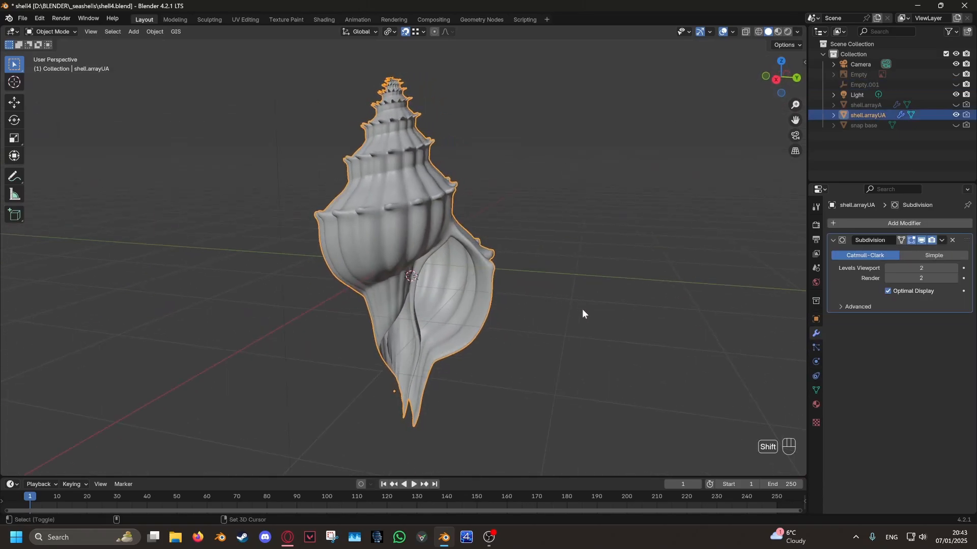
key("shift+d")
right_click(601, 306)
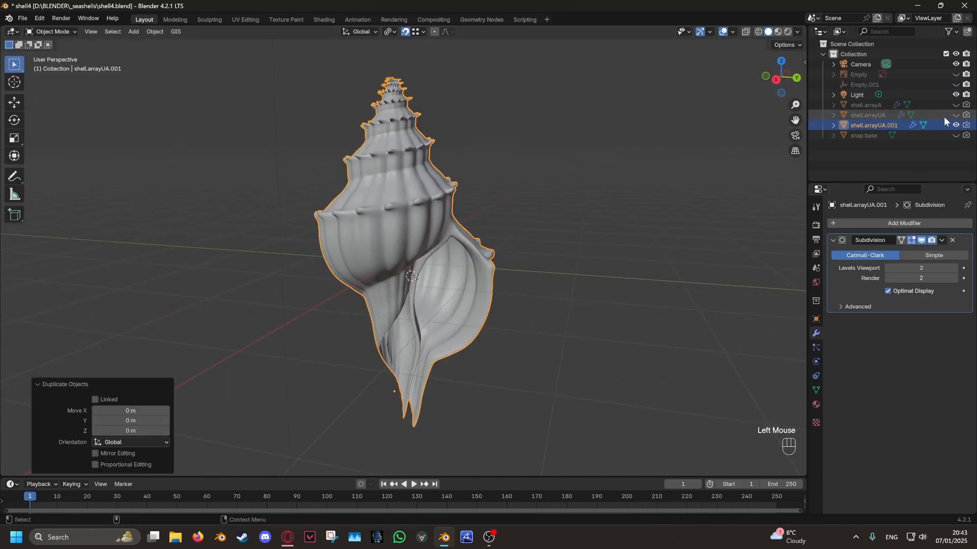
double_click(885, 125)
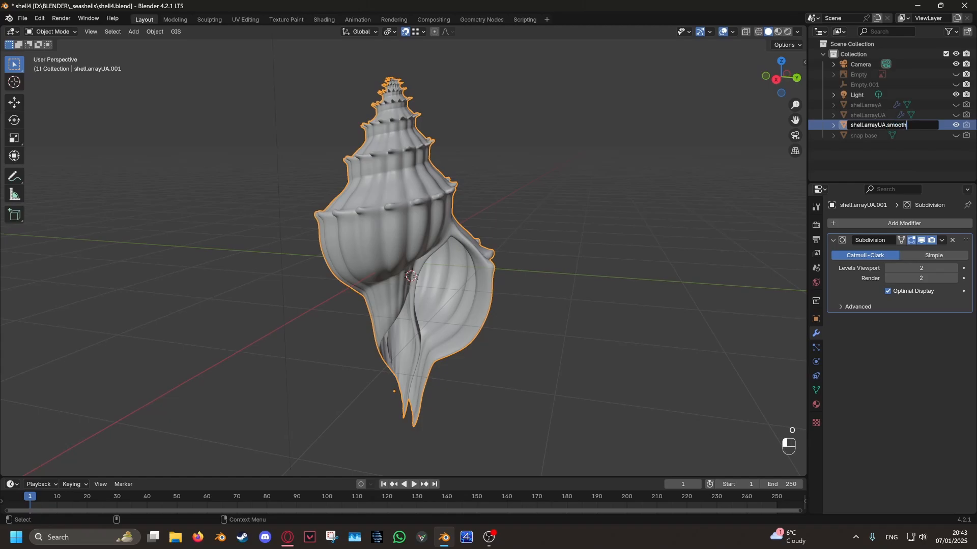
left_click(465, 170)
left_click(408, 157)
- Switch the shell copy to Sculpt Mode and set up the Smooth brush with a 144 px radius and 0.473 strength
key("ctrl+Tab")
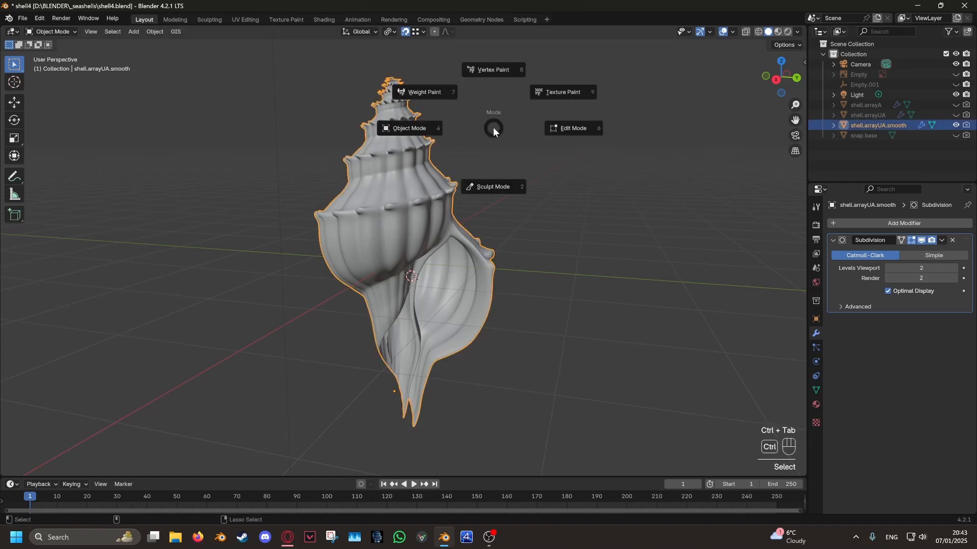
left_click(487, 196)
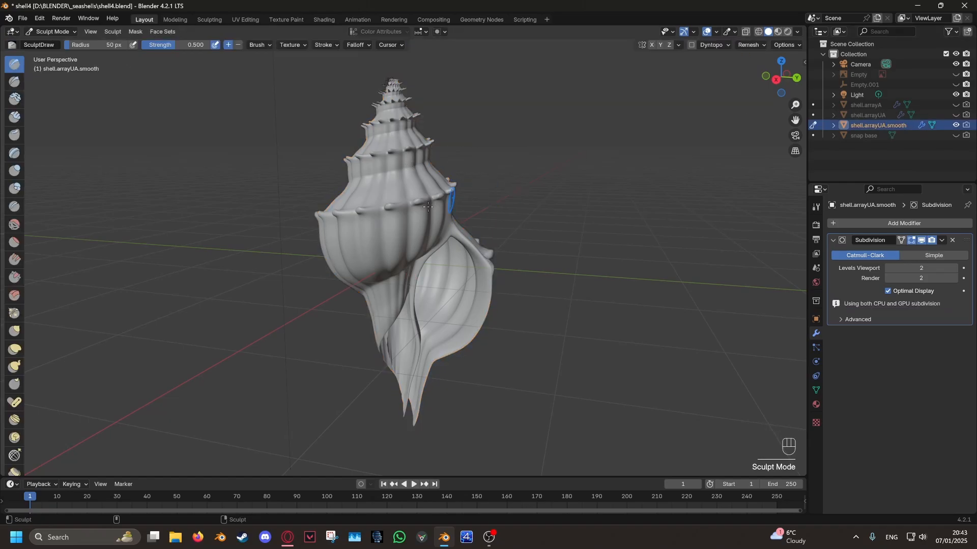
left_click(14, 225)
middle_click(404, 75, "alt")
scroll(409, 197, "up", 4)
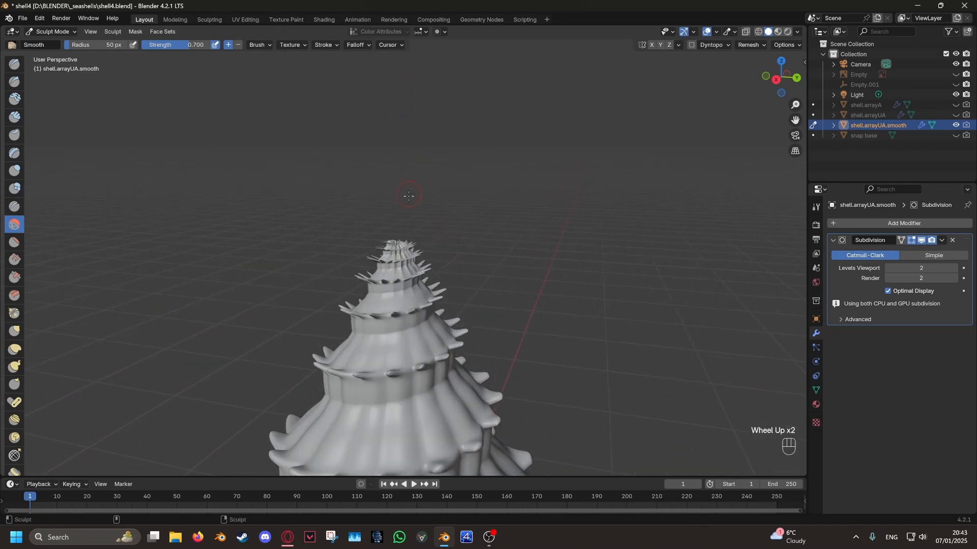
middle_click_drag(404, 230, 171, 35)
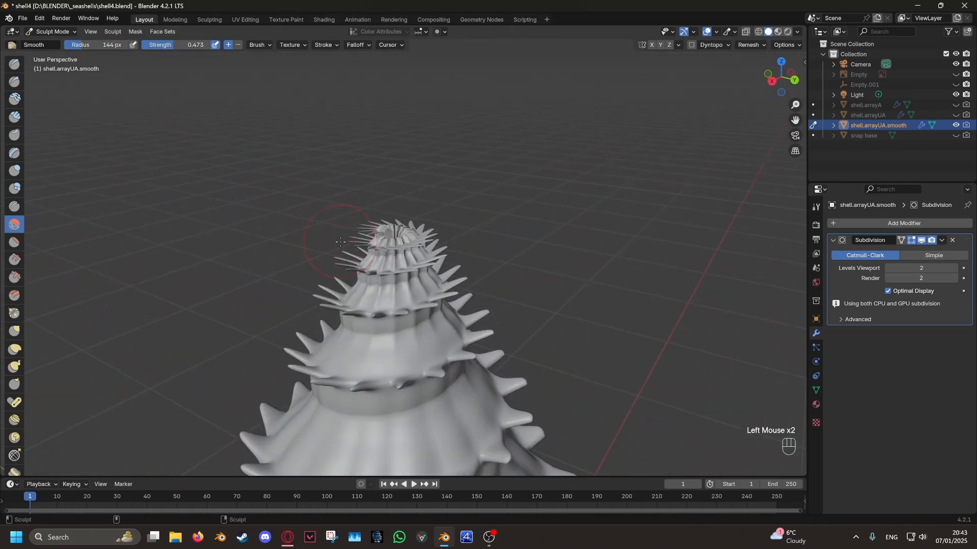
- Smooth the crowded spikes around the very tip of the shell with the Smooth brush
middle_click_drag(341, 242, 314, 242)
left_click_drag(361, 244, 415, 244)
middle_click_drag(416, 244, 346, 241)
left_click_drag(402, 240, 474, 246)
middle_click_drag(474, 245, 394, 274)
mouse_move(394, 275)
left_mouse_down()
mouse_move(451, 274)
mouse_move(481, 255)
left_mouse_up()
mouse_move(481, 255)
middle_mouse_down()
mouse_move(427, 237)
mouse_move(379, 249)
mouse_move(441, 237)
middle_mouse_up()
- Reduce the Smooth brush strength to 0.246 and soften the spikes around the upper whorls from all sides
scroll(366, 254, "down", 3)
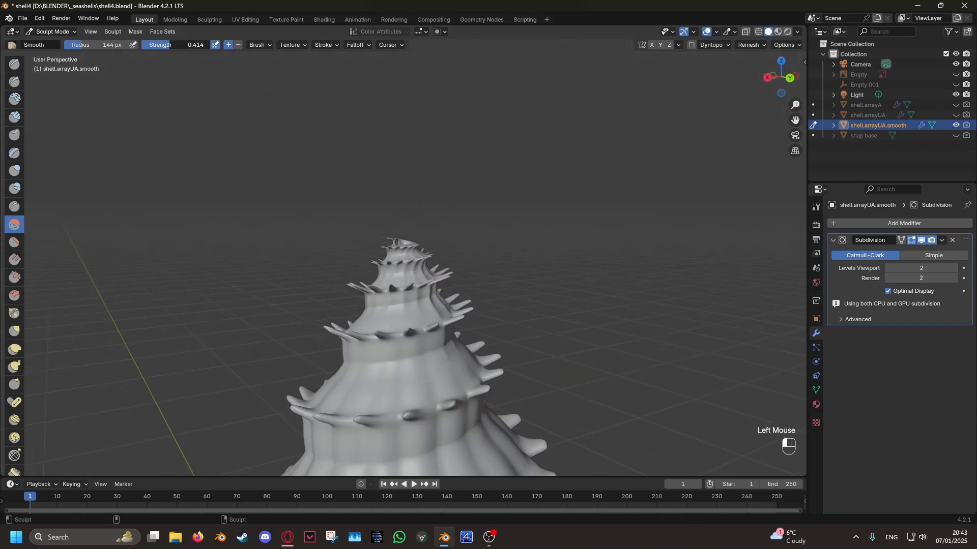
scroll(305, 232, "down", 2)
left_click_drag(381, 262, 392, 261)
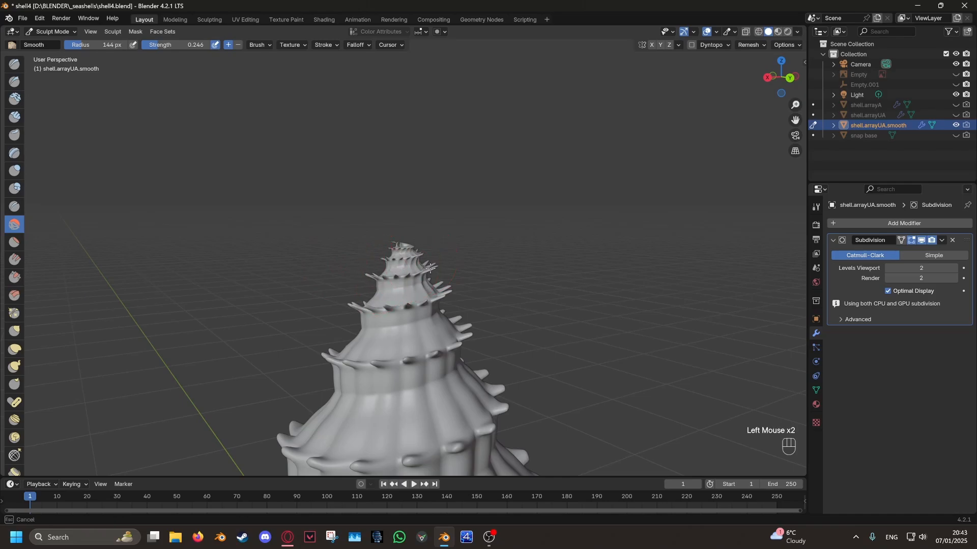
middle_click_drag(430, 268, 395, 279)
scroll(394, 279, "down", 1)
left_click_drag(426, 275, 429, 273)
middle_click_drag(428, 274, 351, 255)
left_click_drag(407, 256, 432, 257)
middle_click_drag(433, 257, 374, 254)
left_click_drag(381, 254, 419, 252)
middle_click_drag(419, 253, 338, 284)
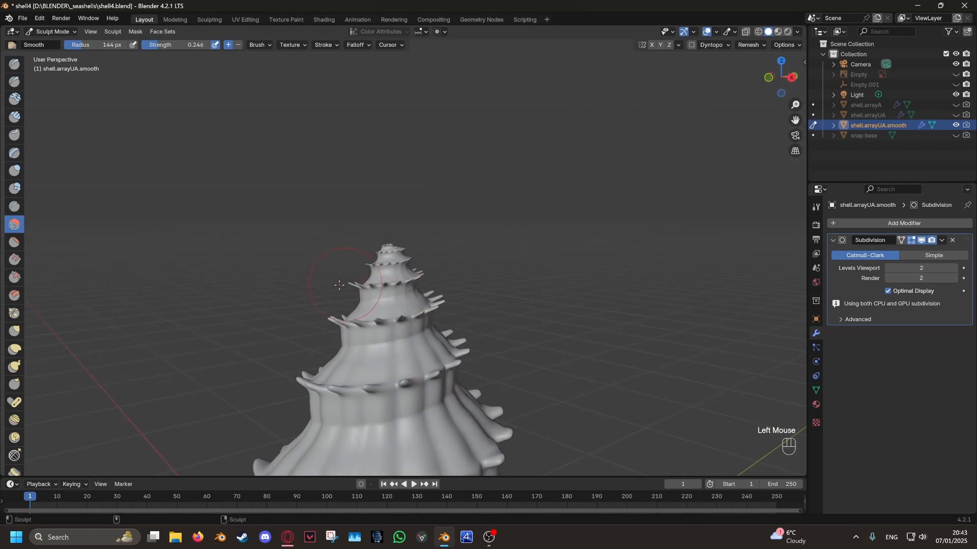
left_click_drag(338, 283, 418, 269)
middle_click_drag(417, 270, 351, 265)
middle_click_drag(338, 326, 342, 240, "shift")
left_click_drag(343, 239, 433, 239)
middle_click_drag(569, 244, 447, 228)
left_click_drag(440, 214, 464, 200)
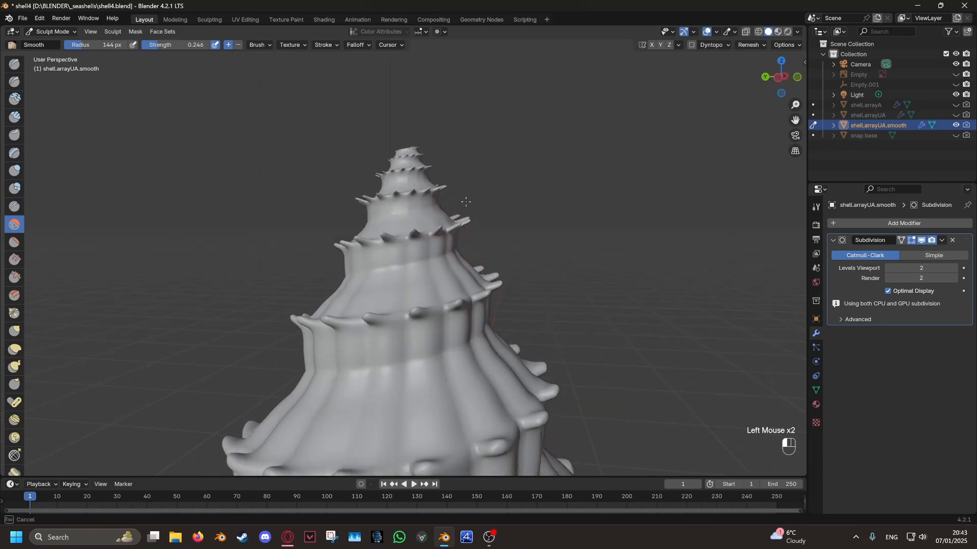
- Check the smoothed shell from several sides, return to Object Mode, and clear the selection
scroll(476, 219, "down", 8)
mouse_move(509, 254)
middle_mouse_down()
mouse_move(529, 285)
mouse_move(473, 292)
mouse_move(457, 242)
middle_mouse_up()
scroll(369, 258, "up", 8)
scroll(409, 204, "down", 8)
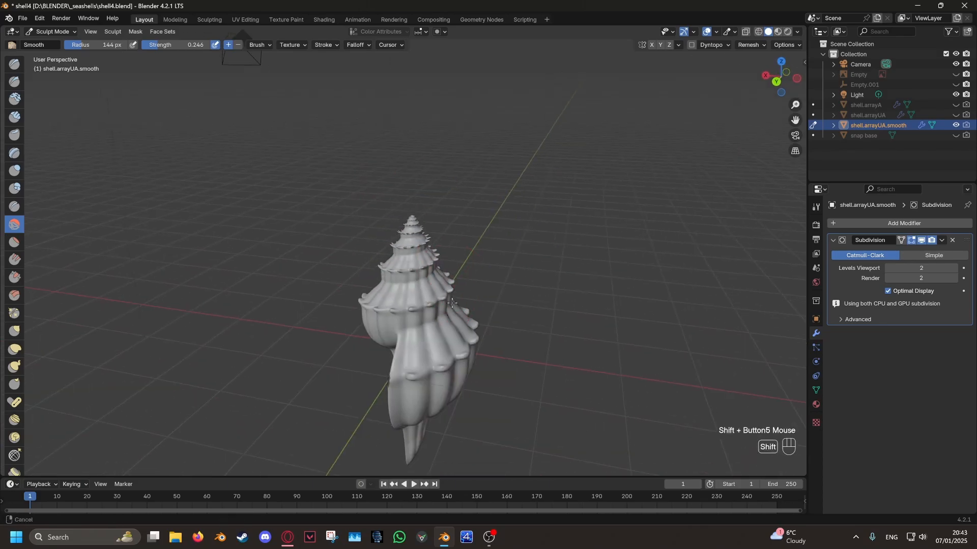
middle_click_drag(457, 326, 539, 285)
scroll(534, 305, "up", 4)
mouse_move(539, 346)
middle_mouse_down("shift")
mouse_move(514, 297)
mouse_move(573, 319)
middle_mouse_up("shift")
scroll(530, 310, "down", 2)
key("ctrl+Tab")
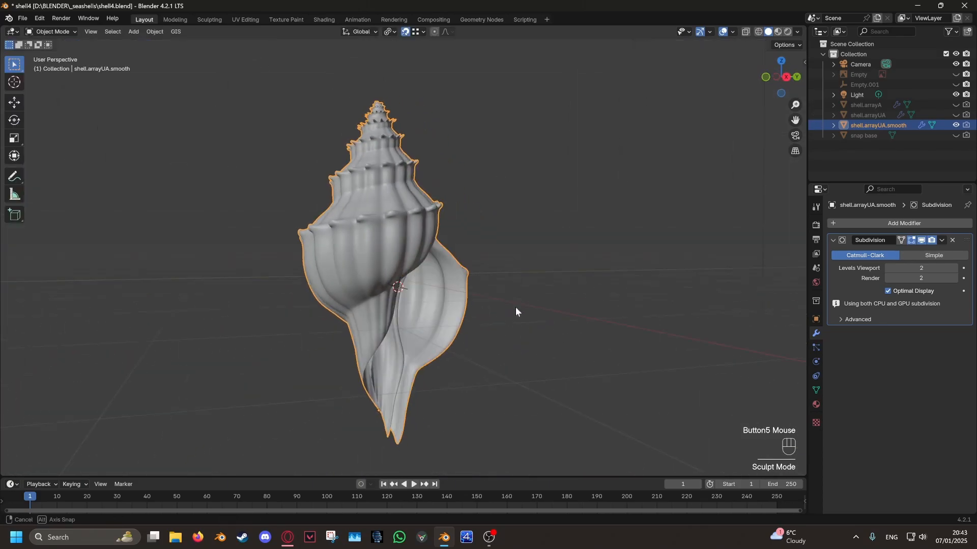
left_click(548, 309)
mouse_move(515, 307)
middle_mouse_down()
mouse_move(548, 309)
mouse_move(564, 282)
middle_mouse_up()
mouse_move(565, 282)
middle_mouse_down()
mouse_move(586, 246)
mouse_move(517, 251)
mouse_move(638, 255)
mouse_move(533, 257)
mouse_move(565, 297)
mouse_move(583, 300)
mouse_move(508, 283)
middle_mouse_up()
- Set the render engine to Cycles with GPU Compute as the device
left_click(812, 224)
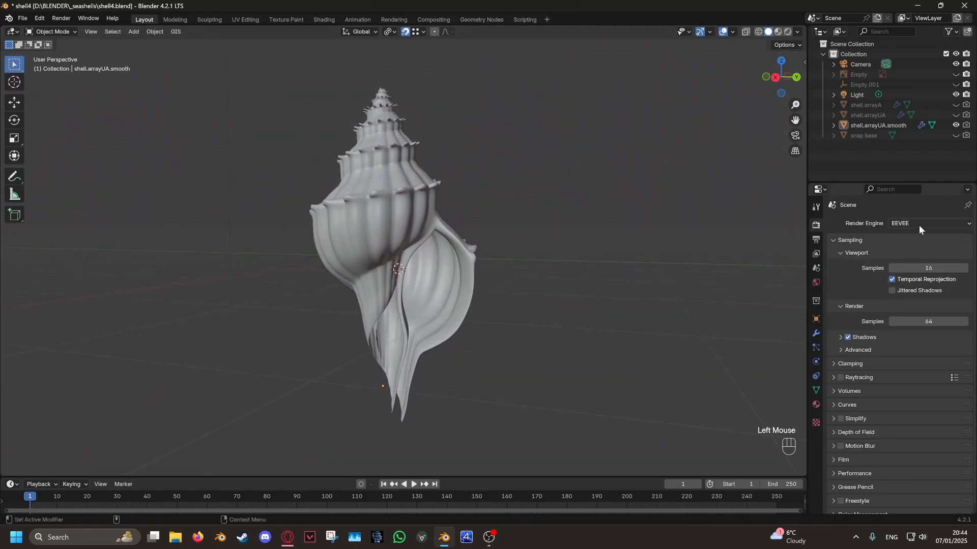
left_click(918, 225)
left_click(916, 257)
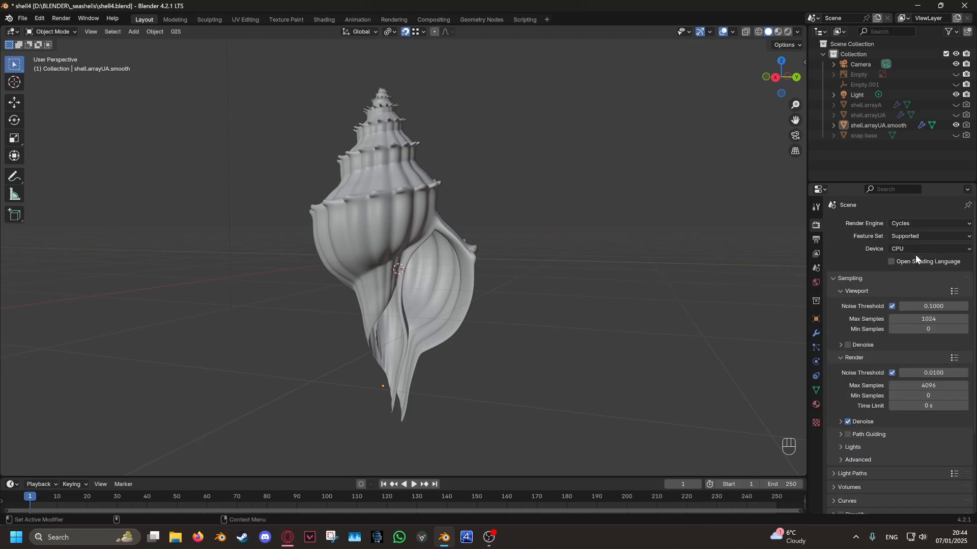
left_click(919, 249)
left_click(914, 268)
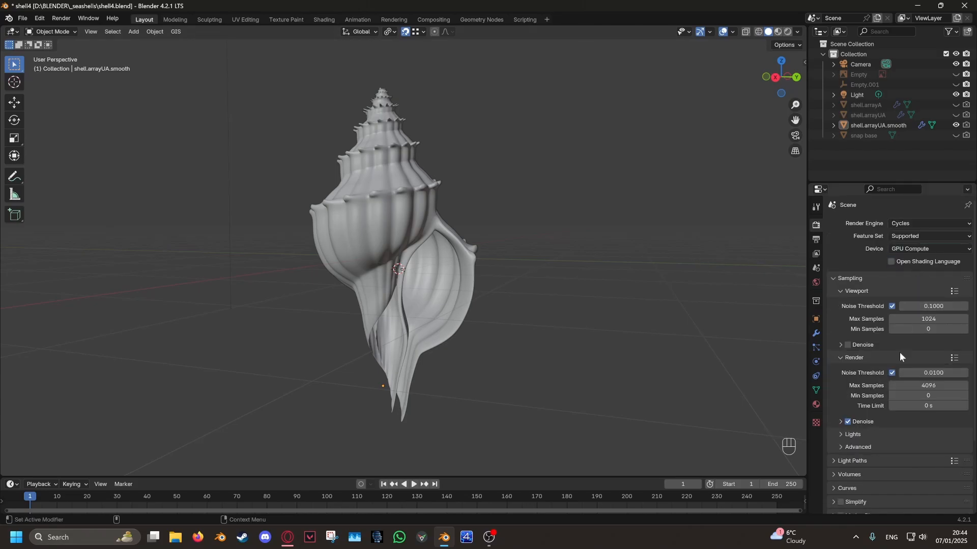
- Enable viewport denoising and set its start sample to 10
left_click(847, 345)
left_click(862, 345)
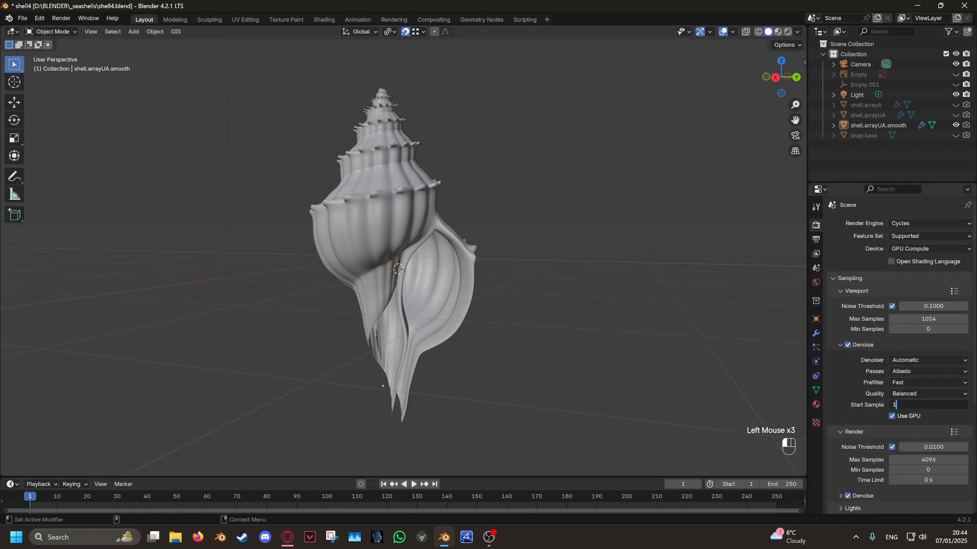
key("Return")
- Switch the viewport to Rendered shading and turn off the viewport overlays
middle_click_drag(573, 315, 548, 313)
key("z")
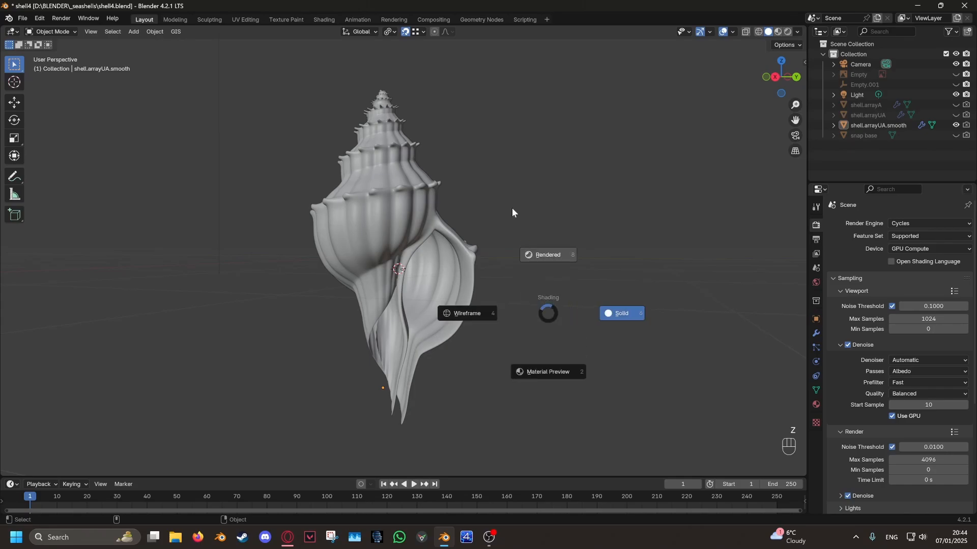
left_click(512, 208)
scroll(512, 209, "down", 1)
scroll(512, 208, "down", 1)
scroll(514, 265, "up", 1)
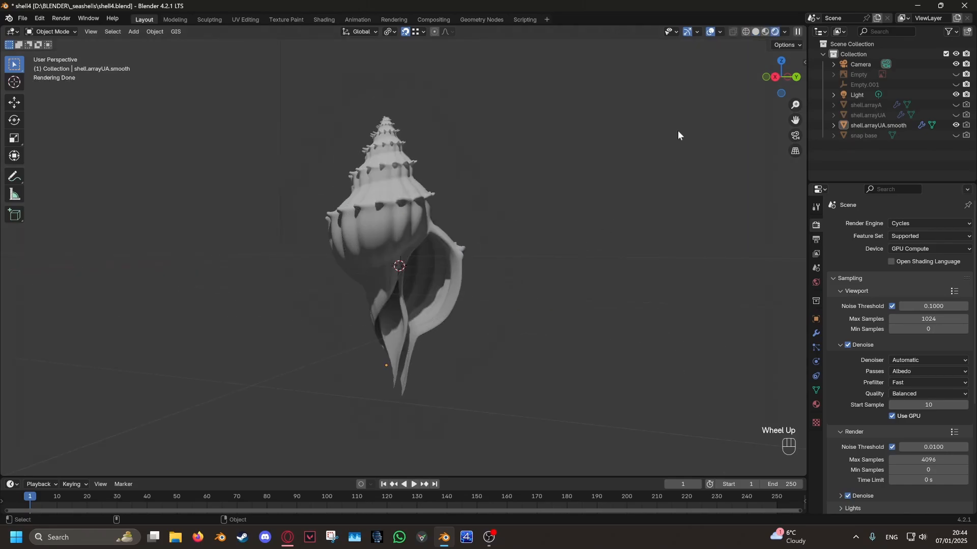
left_click(712, 34)
- Lay the shell on its side by rotating it about -68.2° in the view, and tilt it freely with a trackball rotation
left_click(428, 214)
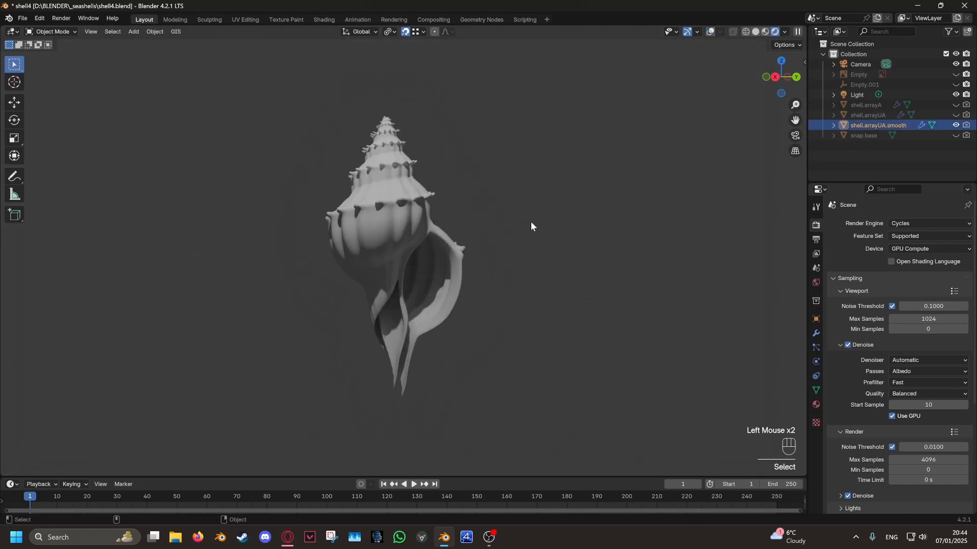
middle_click_drag(532, 224, 573, 348)
key("r")
left_click(444, 170)
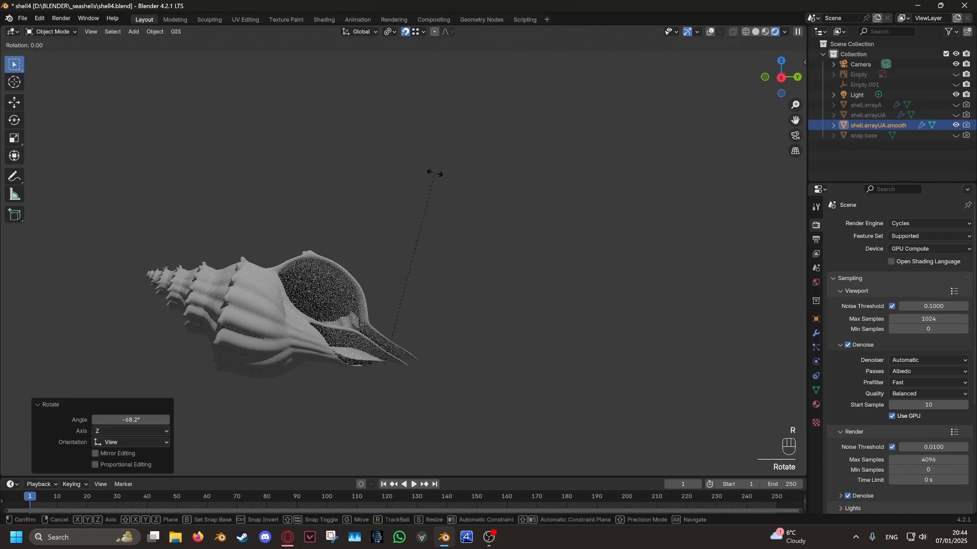
key("r")
key("r")
left_click(435, 194)
- Move the shell about -0.13 m in X, 1.25 m in Y and 1.99 m in Z, and save the file
key("g")
left_click(574, 207)
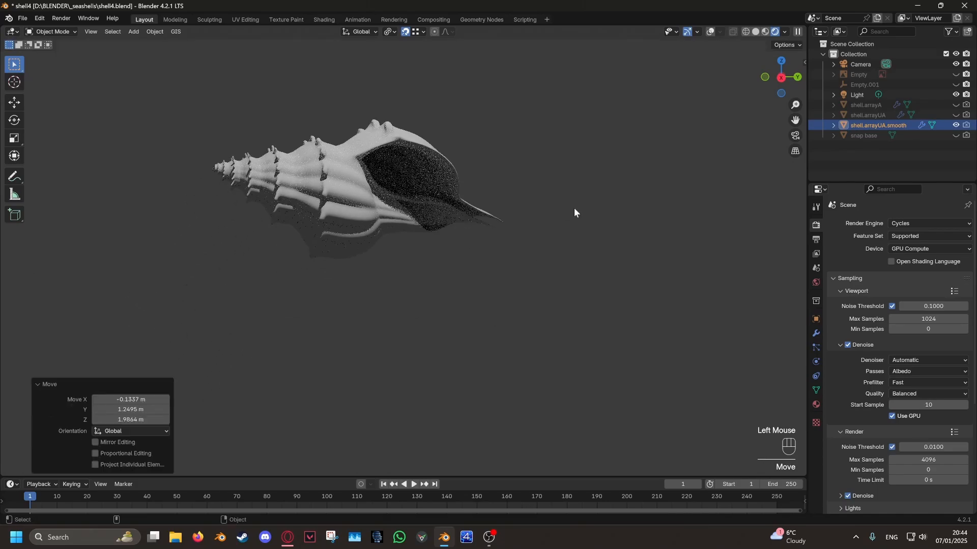
middle_click_drag(572, 228, 569, 297, "shift")
scroll(594, 303, "up", 4)
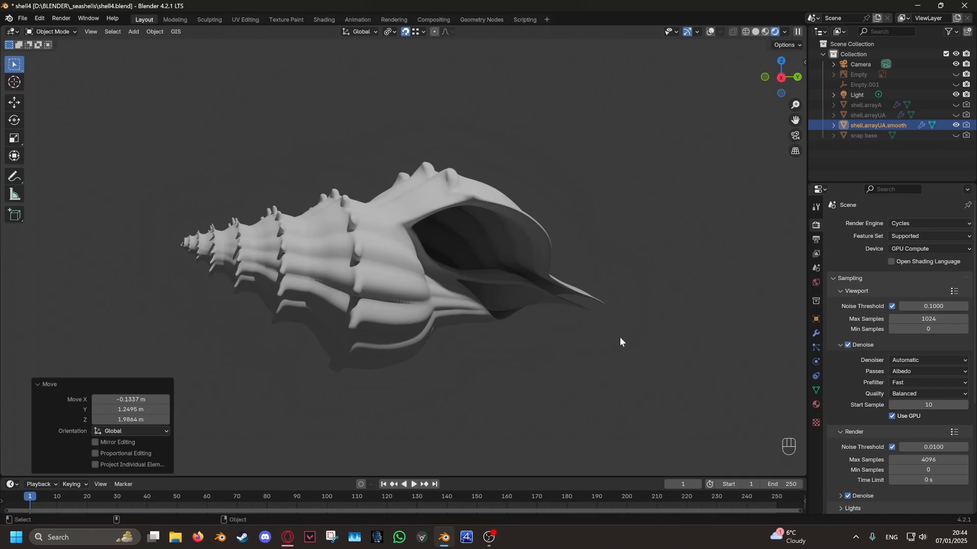
left_click(23, 19)
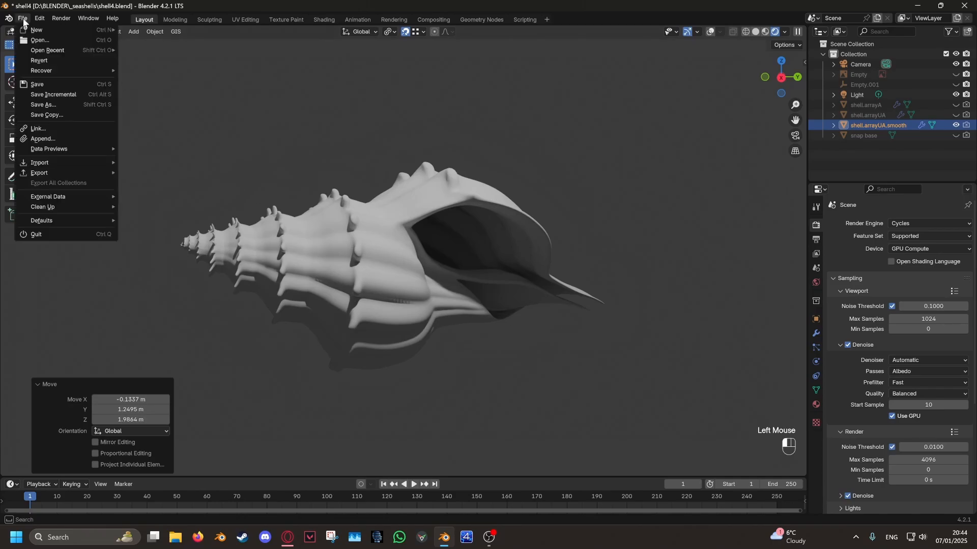
left_click(38, 85)
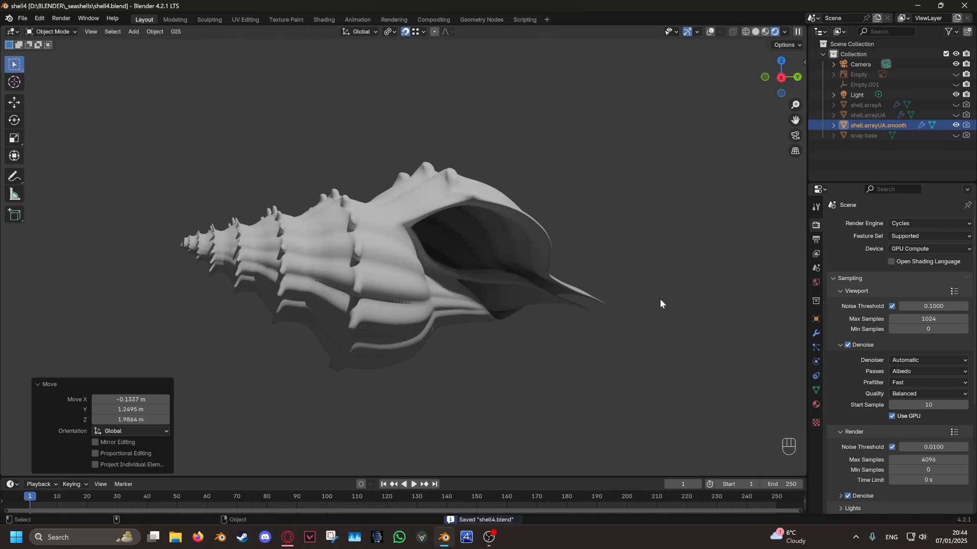
- Rotate the shell by about 7.55° in the view plane and view the rendered result from another angle
scroll(636, 300, "up", 1)
key("r")
left_click(711, 303)
scroll(704, 304, "down", 3)
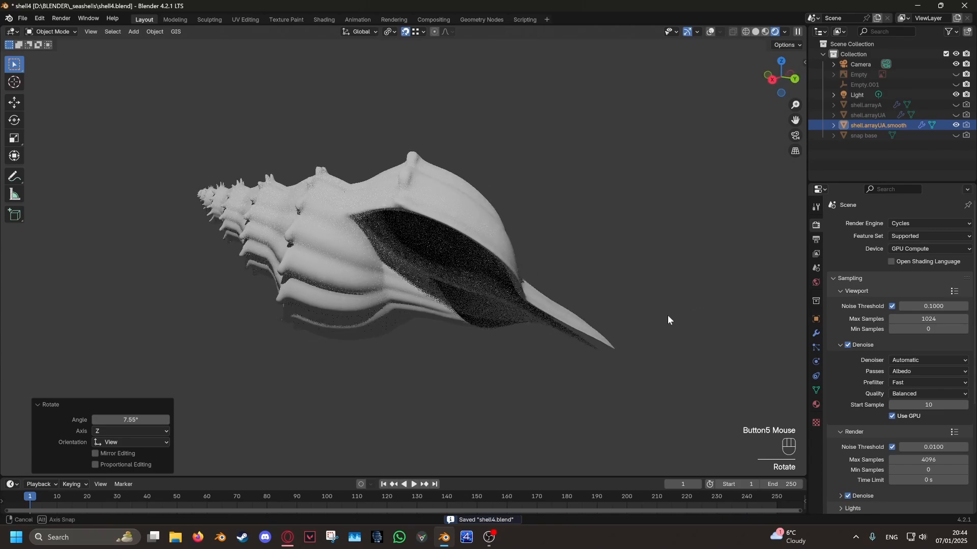
middle_click_drag(646, 304, 627, 297)
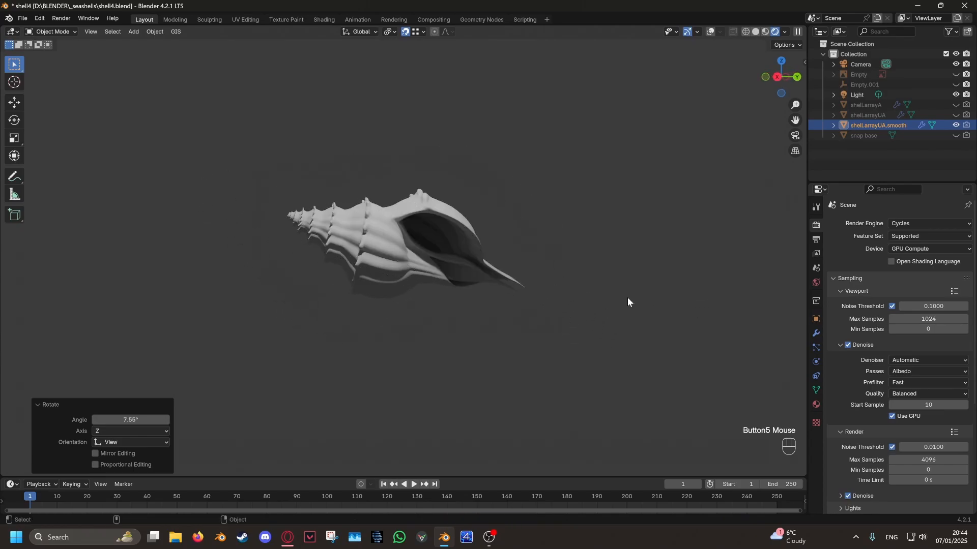